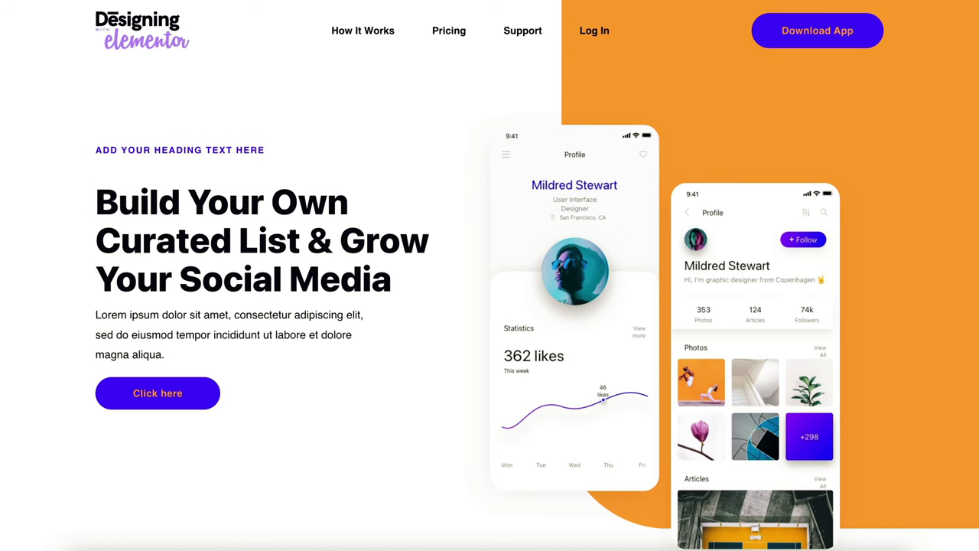
# Examine how the header's size and position behave while moving up and down the finished landing page
pyautogui.scroll(-5, 490, 306)
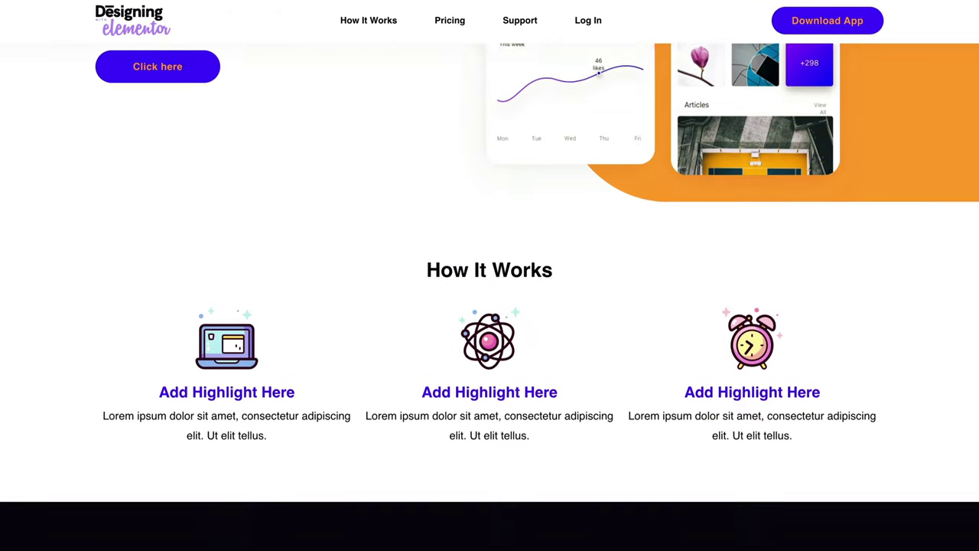
pyautogui.scroll(5, 490, 306)
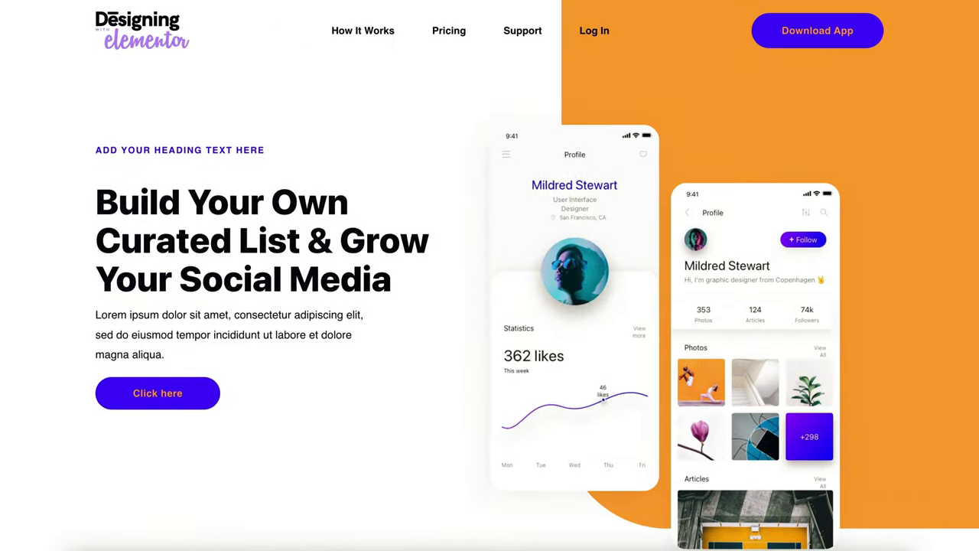
pyautogui.scroll(-5, 489, 306)
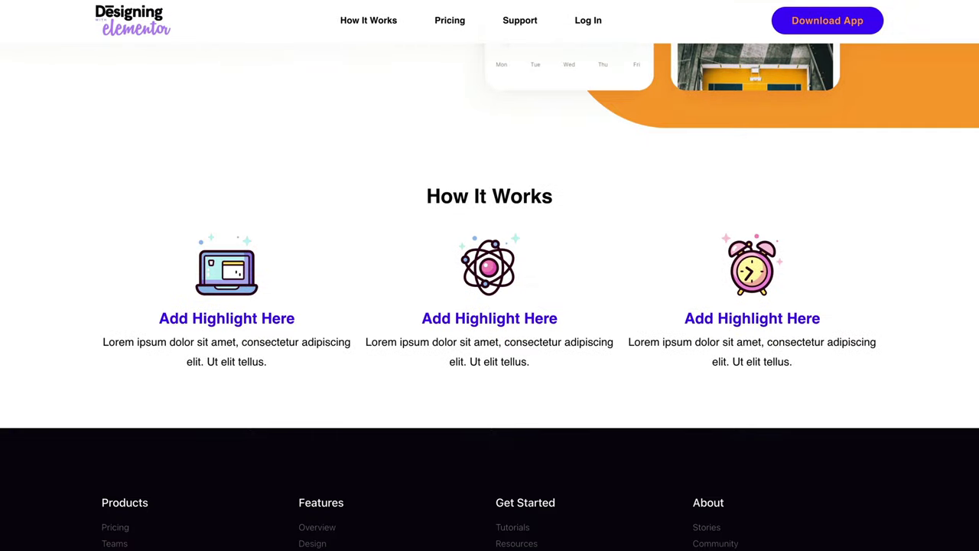
pyautogui.scroll(5, 489, 306)
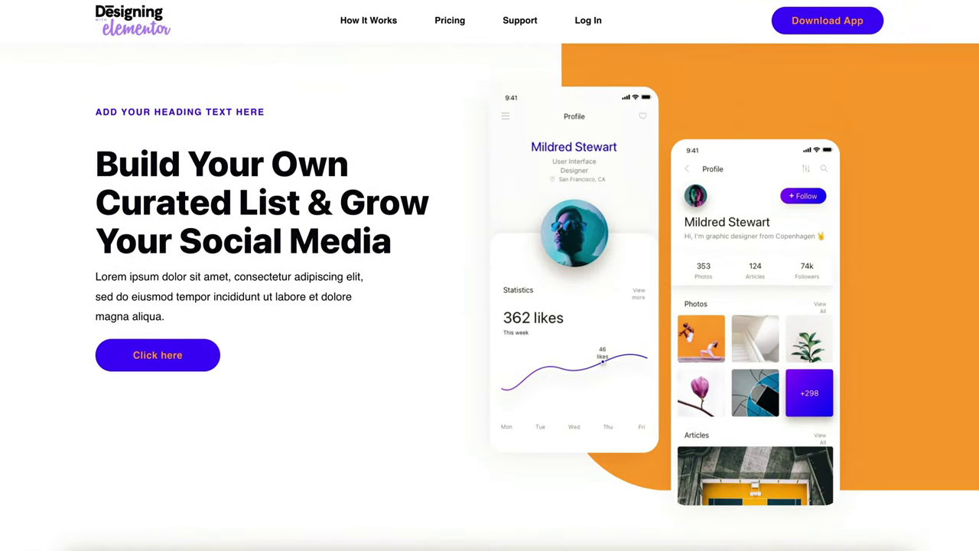
pyautogui.scroll(-4, 489, 306)
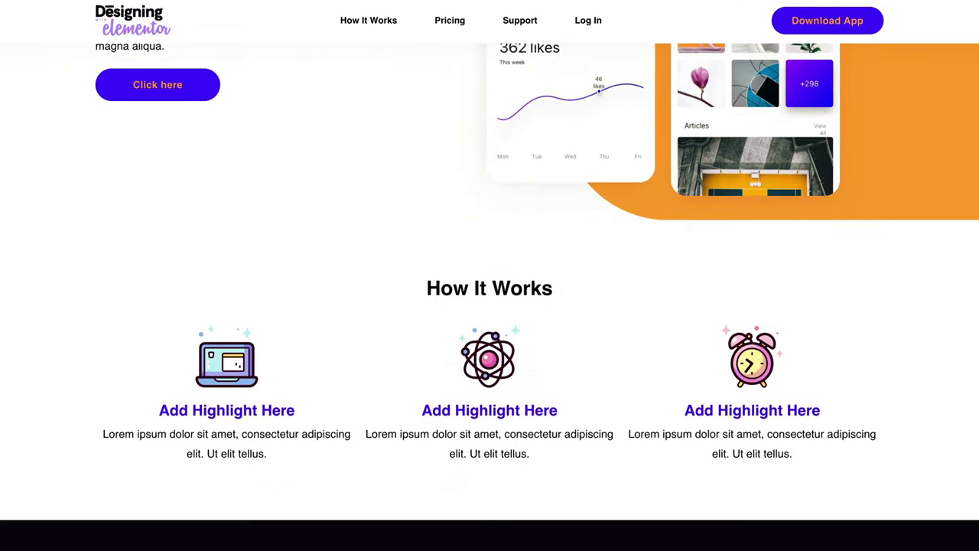
pyautogui.scroll(-2, 490, 306)
pyautogui.scroll(6, 489, 306)
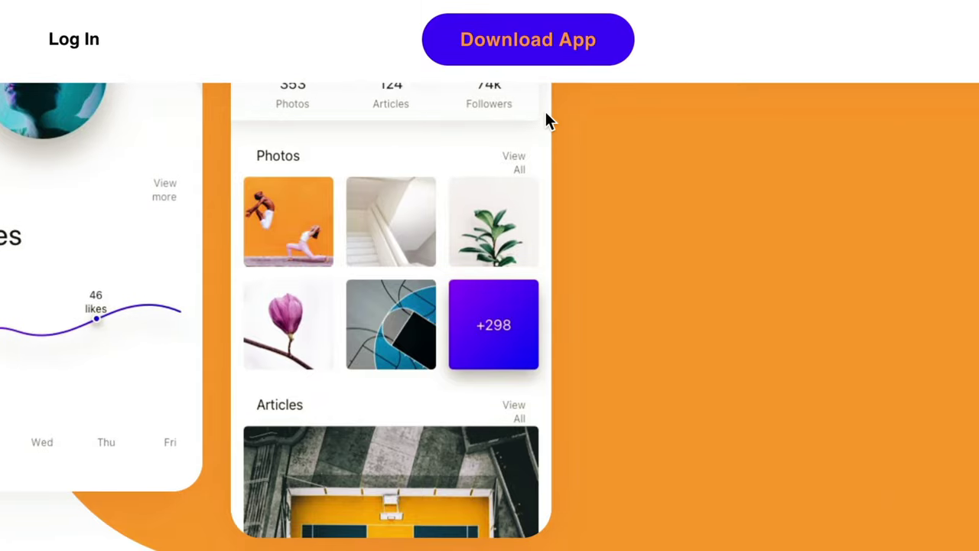
pyautogui.scroll(-2, 546, 116)
pyautogui.scroll(5, 546, 116)
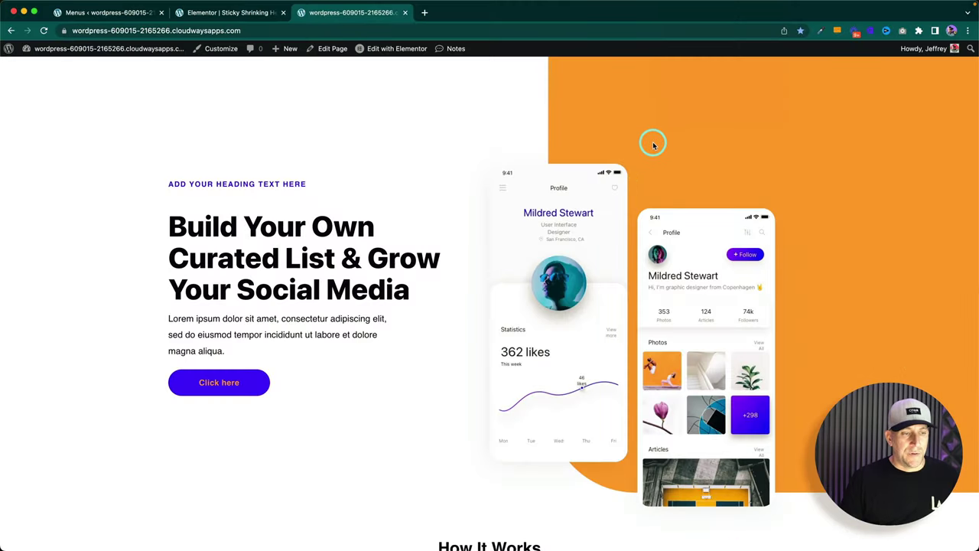
# Review the current home page from the hero section down to How It Works and back
pyautogui.scroll(-5, 729, 195)
pyautogui.scroll(-2, 731, 198)
pyautogui.scroll(5, 731, 197)
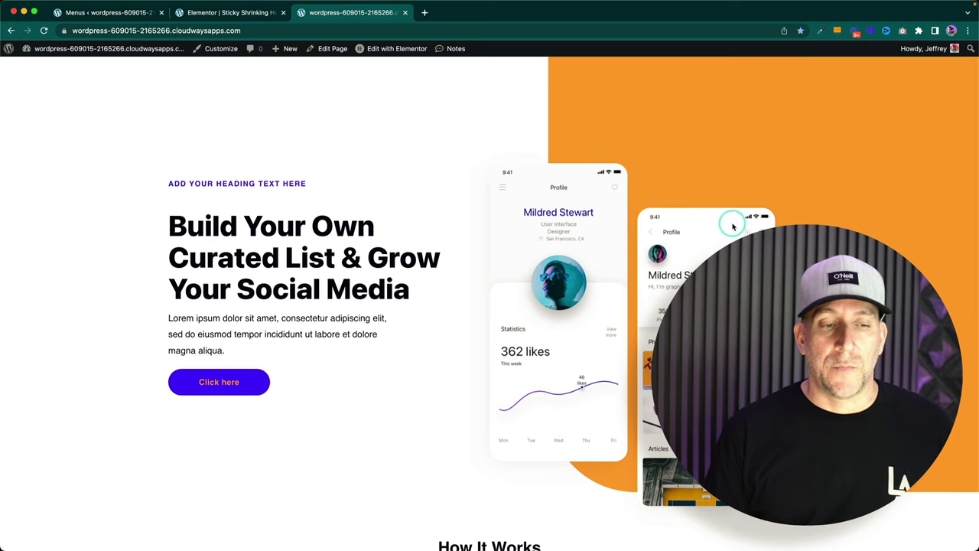
pyautogui.scroll(-3, 730, 197)
pyautogui.scroll(-1, 732, 225)
pyautogui.scroll(4, 732, 223)
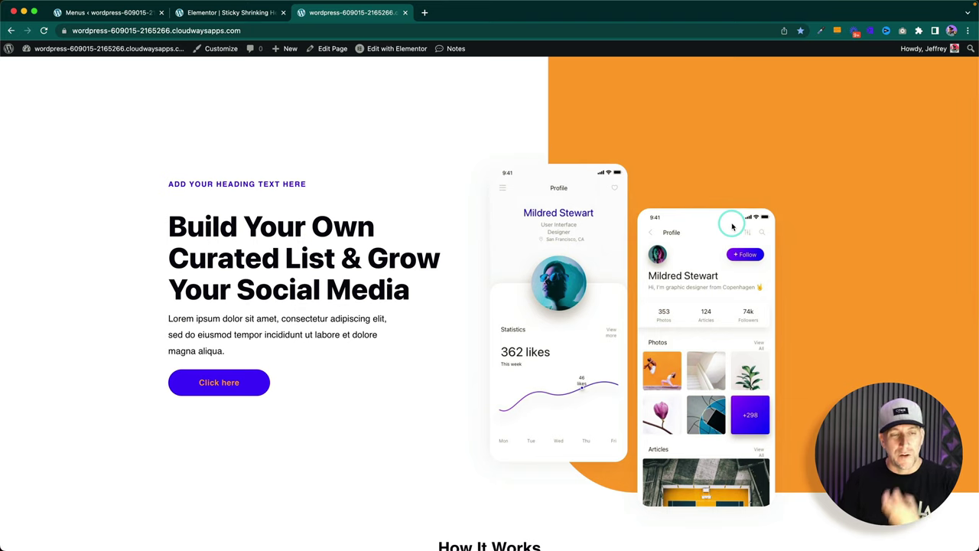
pyautogui.scroll(-3, 732, 225)
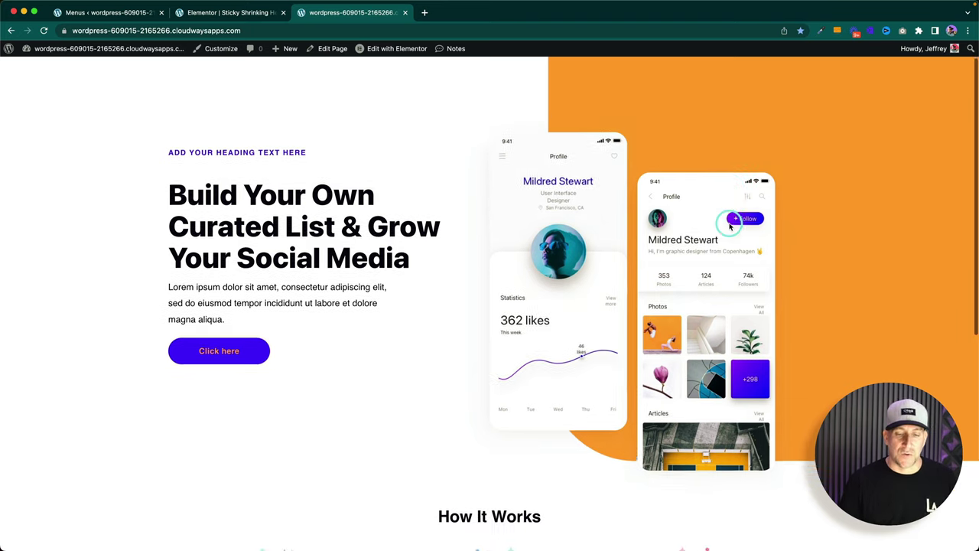
pyautogui.scroll(3, 722, 215)
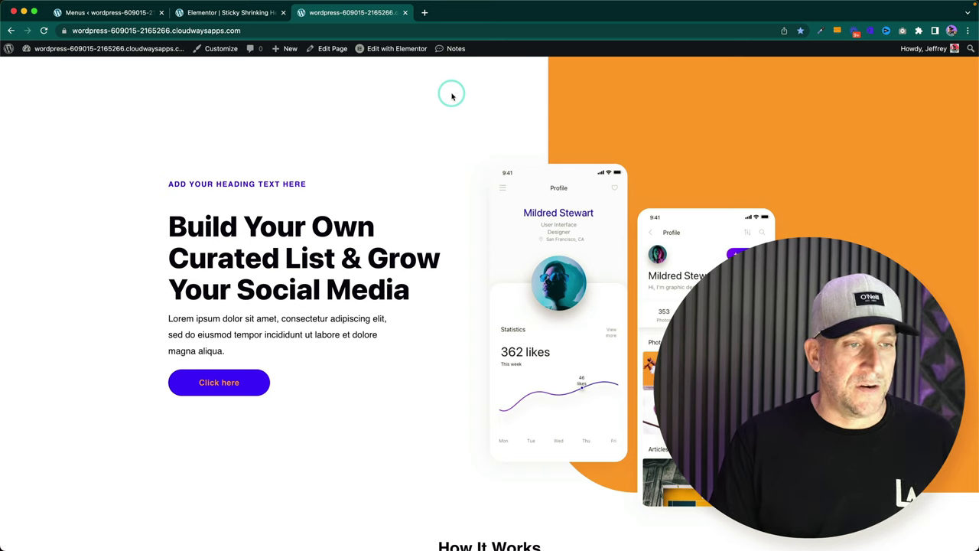
# Create a new Header template in the Theme Builder and dismiss the block library to start from blank
pyautogui.moveTo(85, 55)
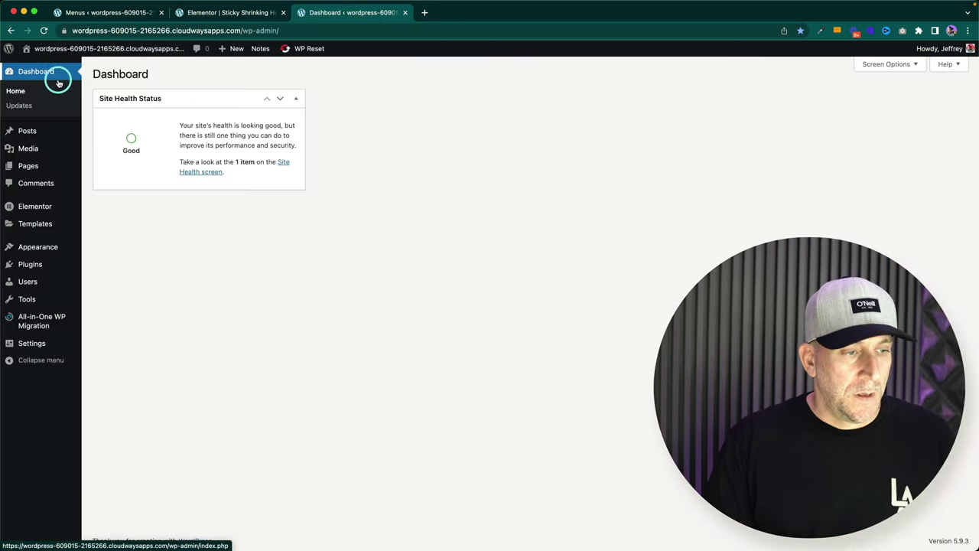
pyautogui.moveTo(34, 224)
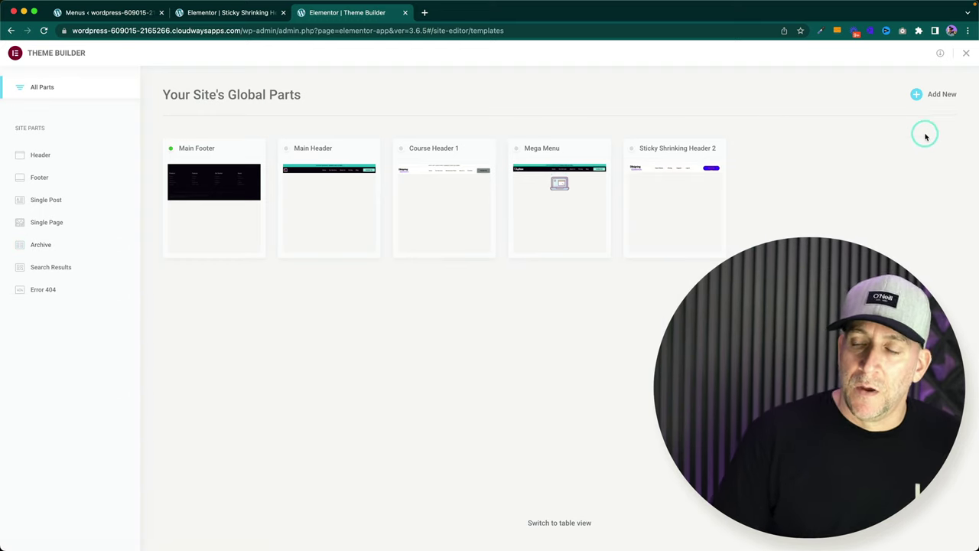
pyautogui.click(924, 90)
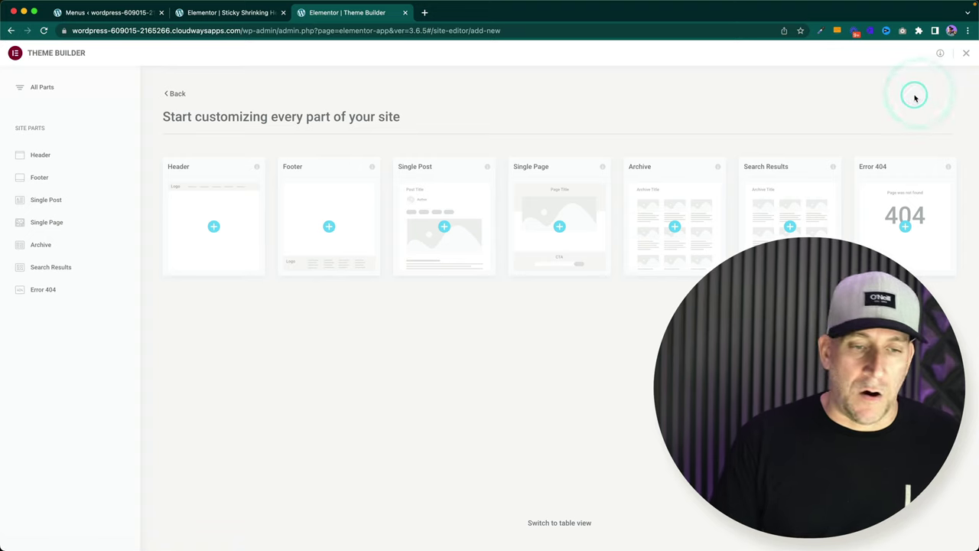
pyautogui.click(215, 225)
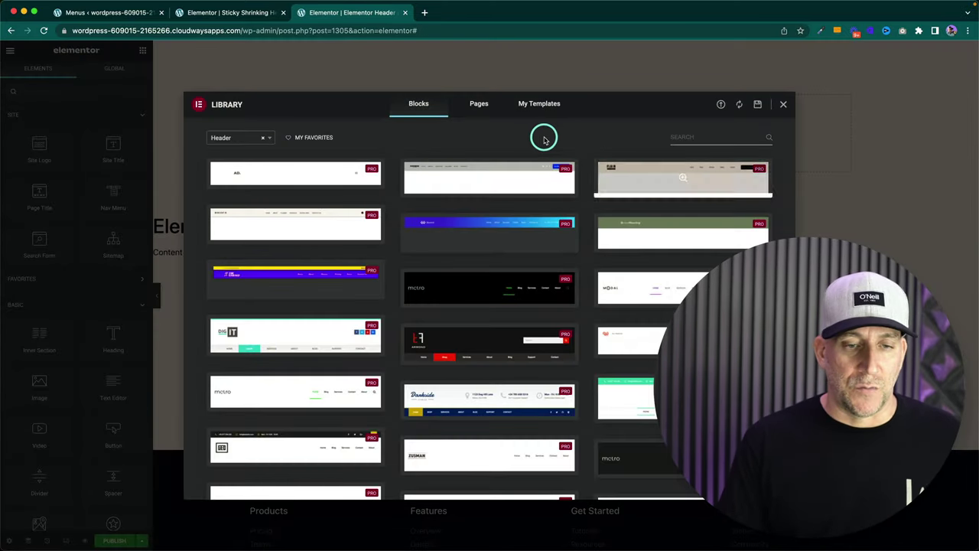
pyautogui.click(782, 105)
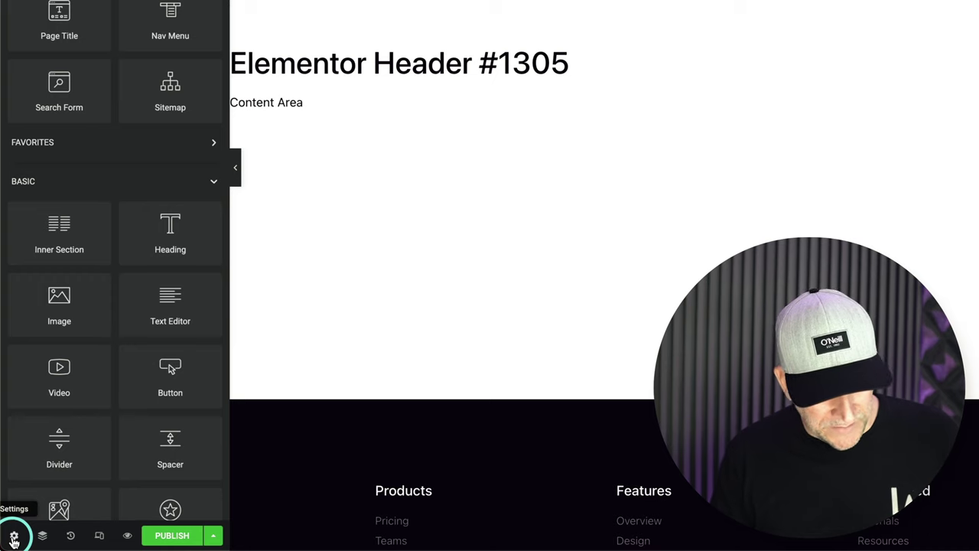
# Title the new header template "Sticky Shrinking Header" in its general settings
pyautogui.click(14, 539)
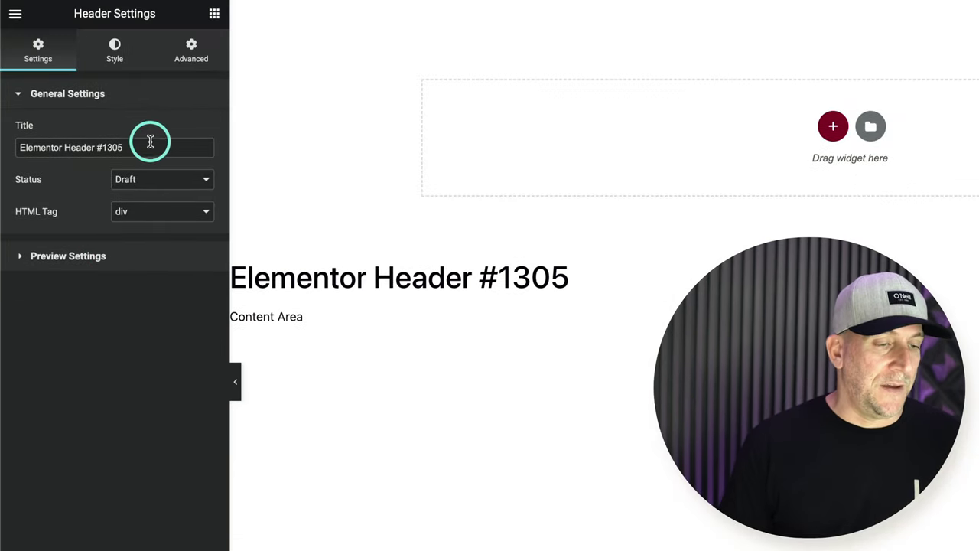
pyautogui.moveTo(150, 141); pyautogui.dragTo(26, 140)
pyautogui.click(137, 146)
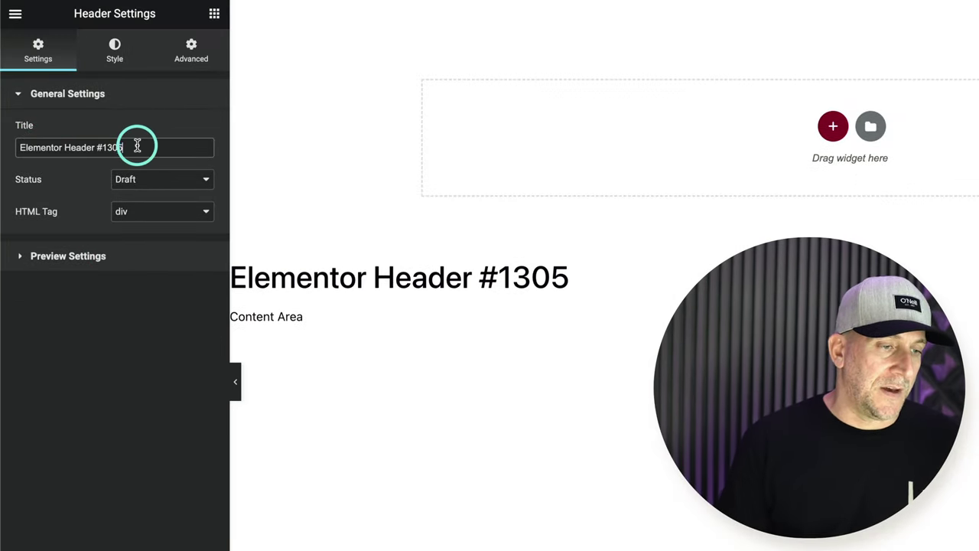
pyautogui.moveTo(137, 146); pyautogui.dragTo(111, 145)
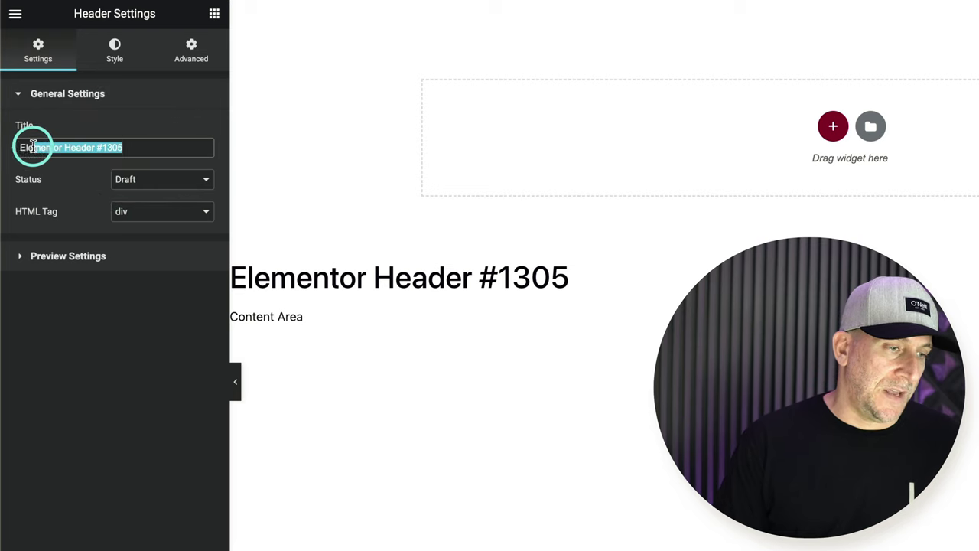
pyautogui.click(121, 151)
pyautogui.moveTo(126, 150); pyautogui.dragTo(22, 148)
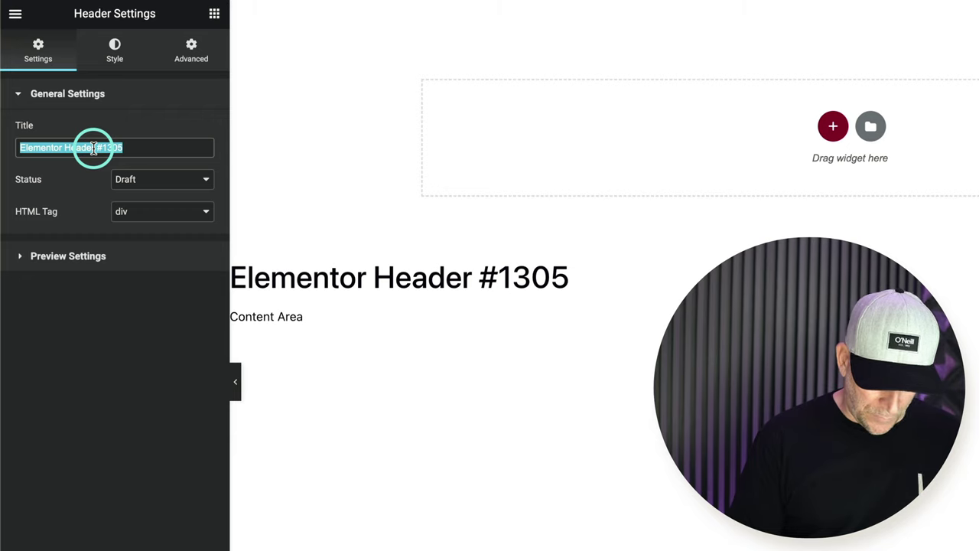
pyautogui.write('Sticky')
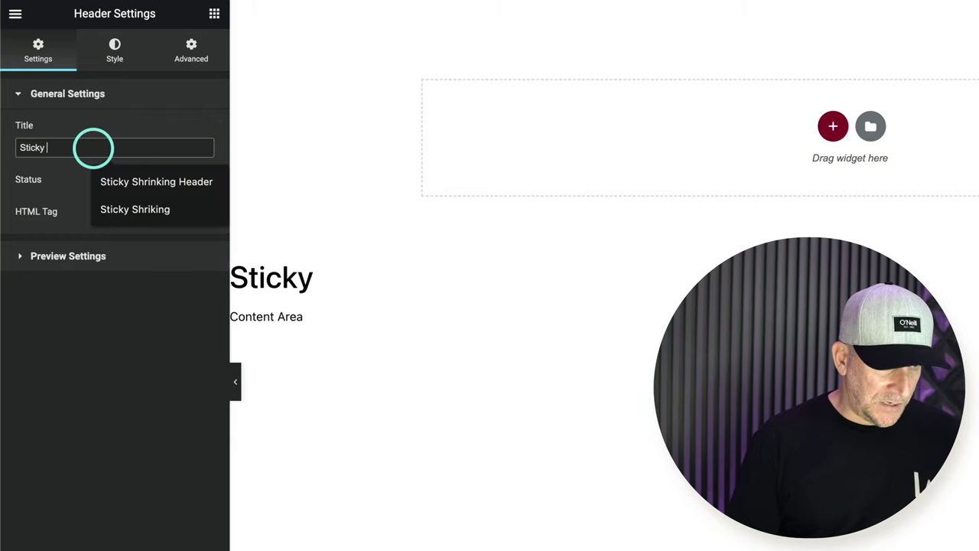
pyautogui.click(142, 179)
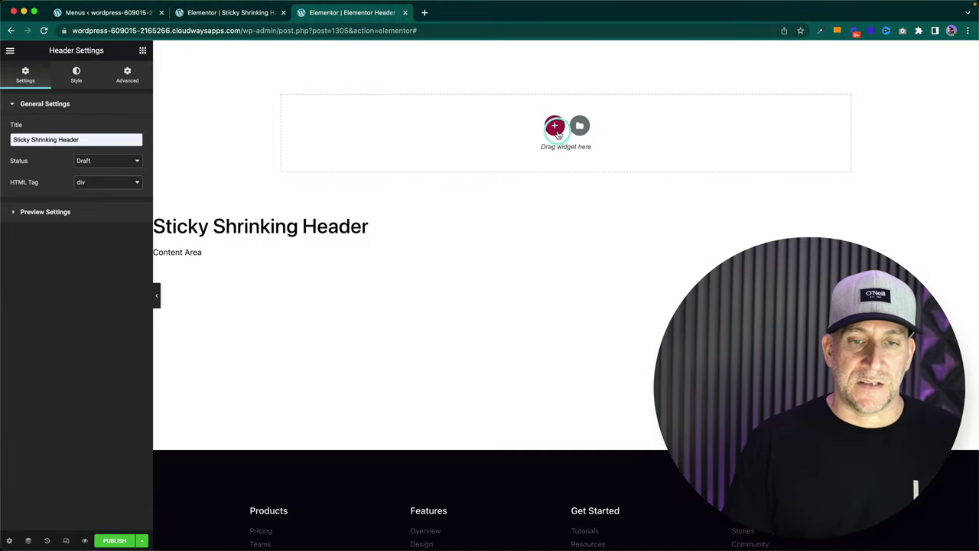
# Add a single-column section to the header template and select it for editing
pyautogui.click(555, 128)
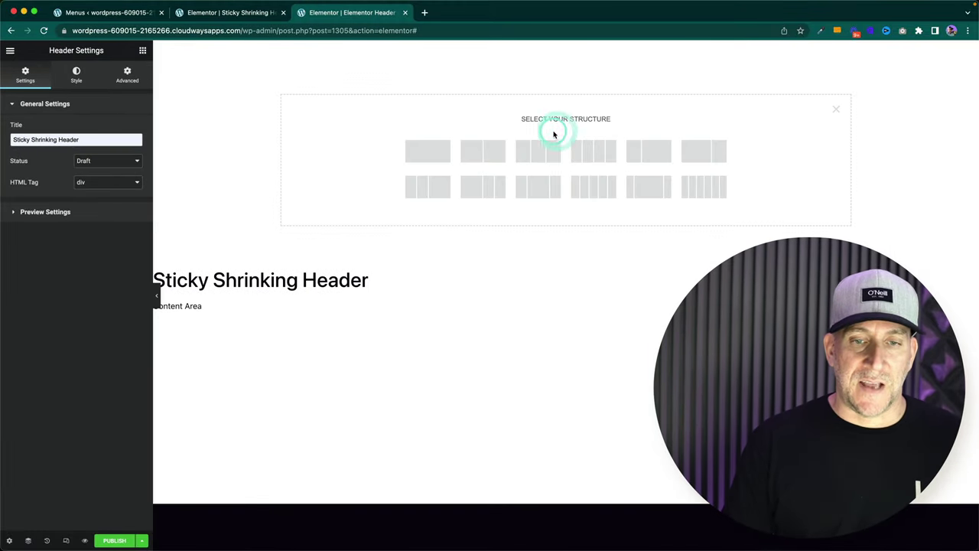
pyautogui.click(442, 150)
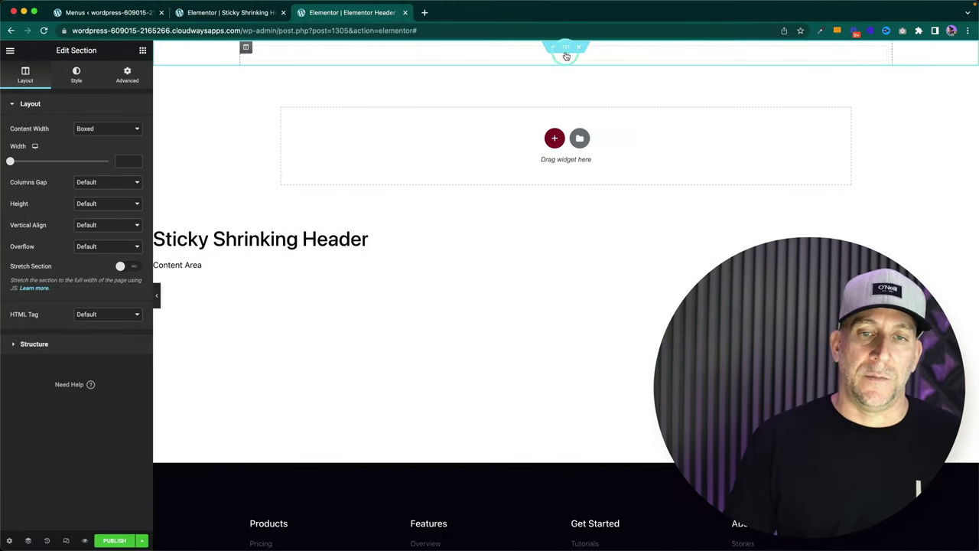
pyautogui.click(163, 55)
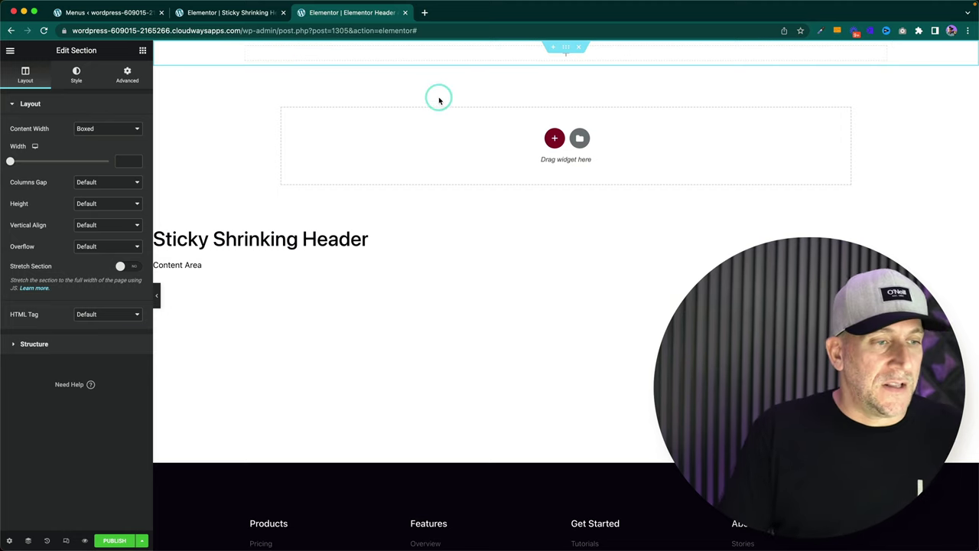
# Place an Image widget in the new section, with Full image size and left alignment
pyautogui.click(142, 51)
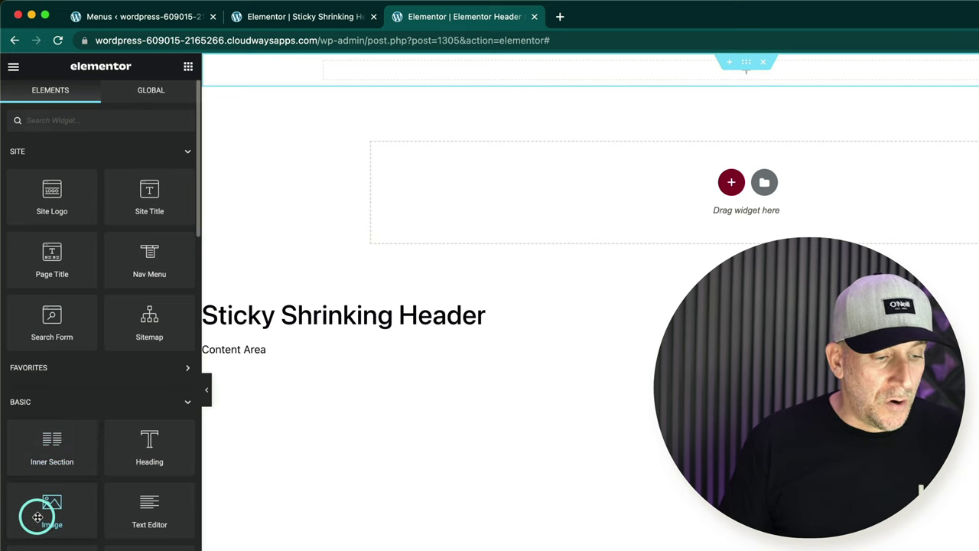
pyautogui.moveTo(37, 517); pyautogui.dragTo(464, 73)
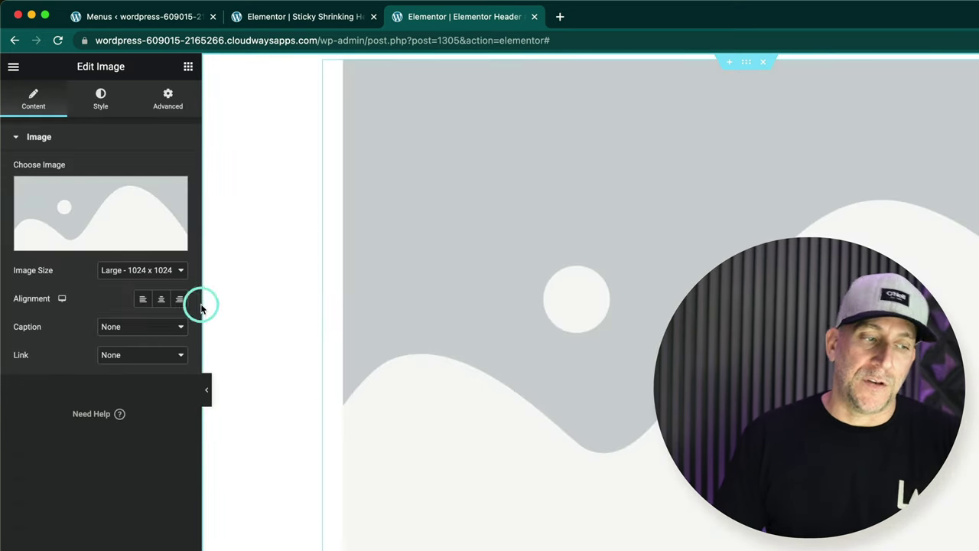
pyautogui.click(142, 272)
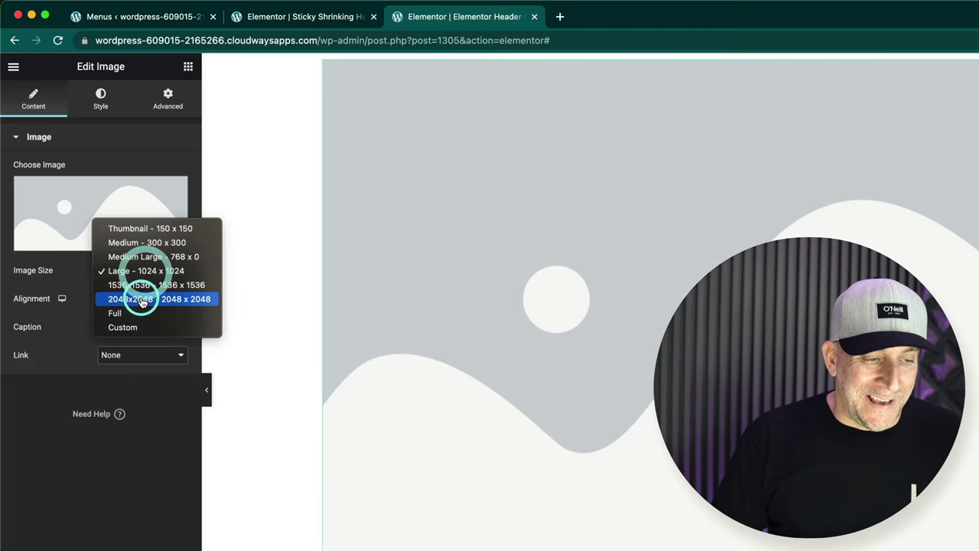
pyautogui.click(134, 314)
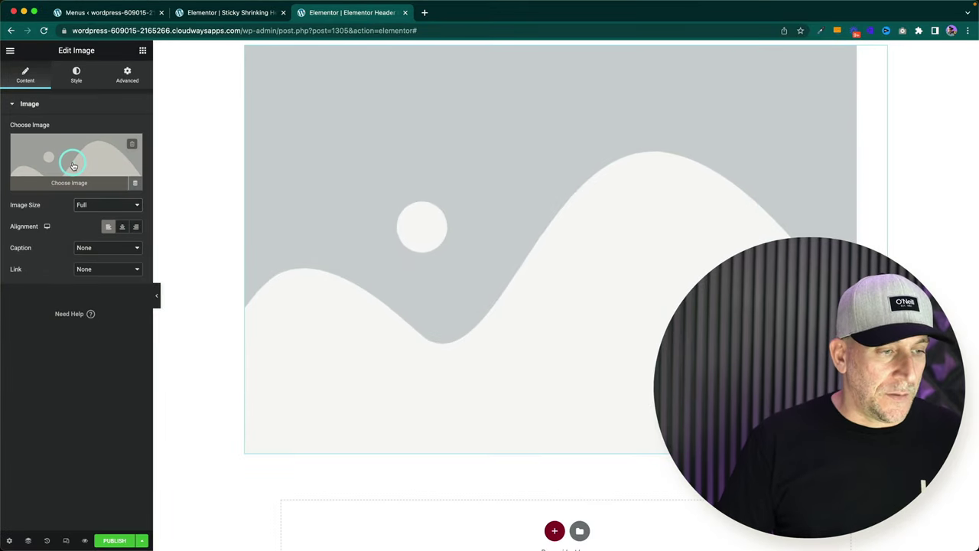
# Insert the black-and-purple logo Designing-With-Elementor-Logo-Copy-4.svg from the media library into the Image widget
pyautogui.click(95, 209)
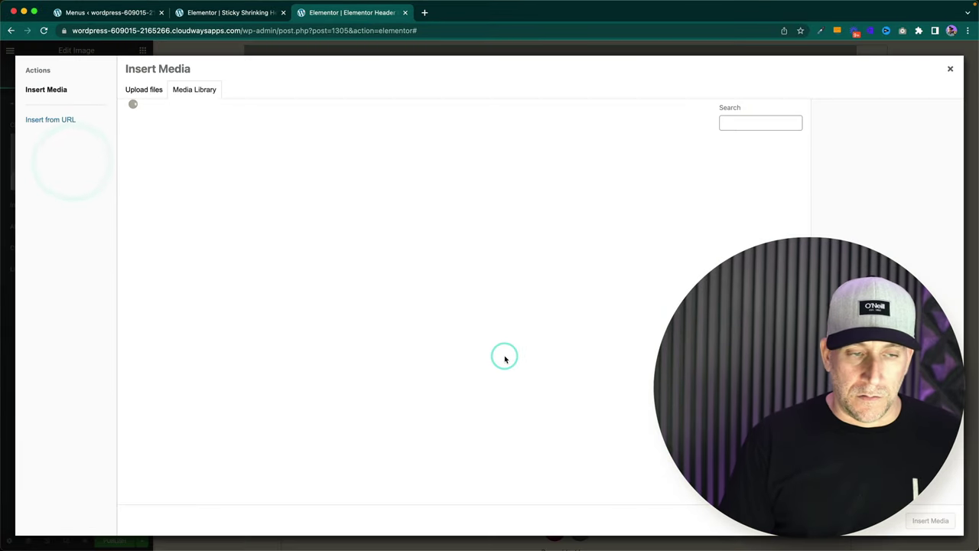
pyautogui.scroll(-5, 463, 360)
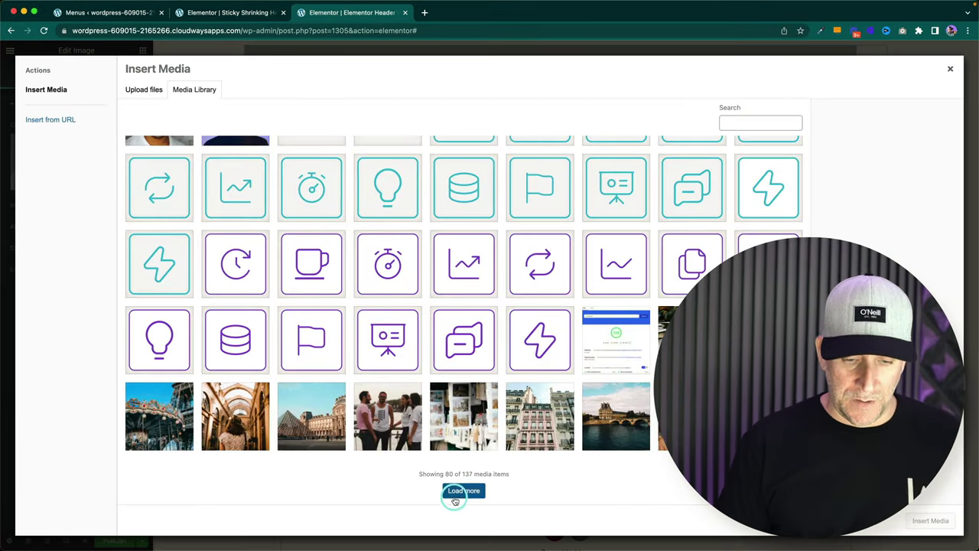
pyautogui.scroll(-10, 413, 461)
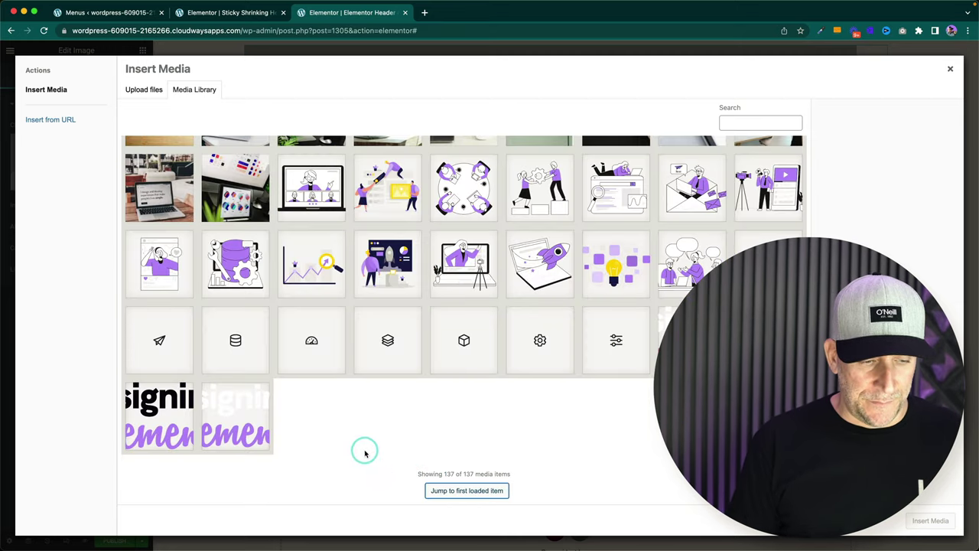
pyautogui.click(155, 403)
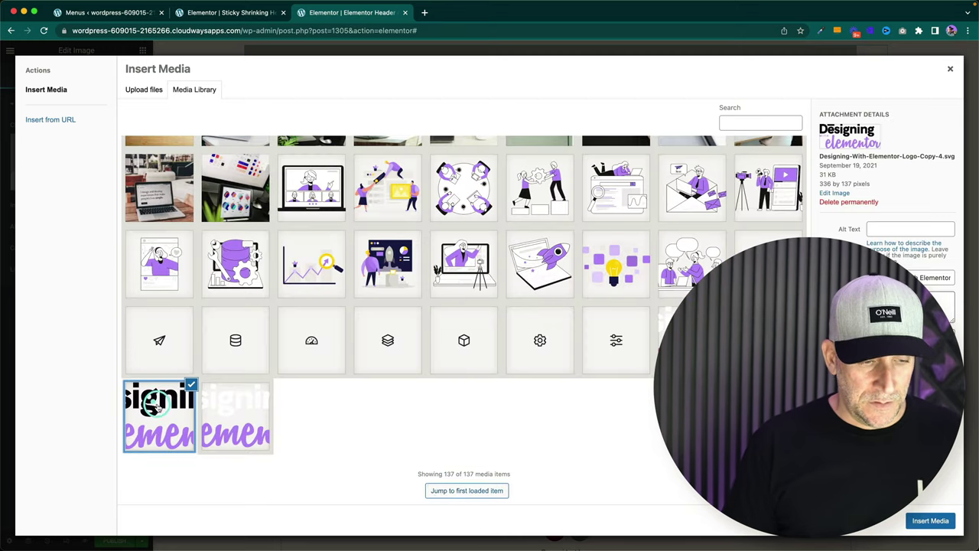
pyautogui.click(929, 520)
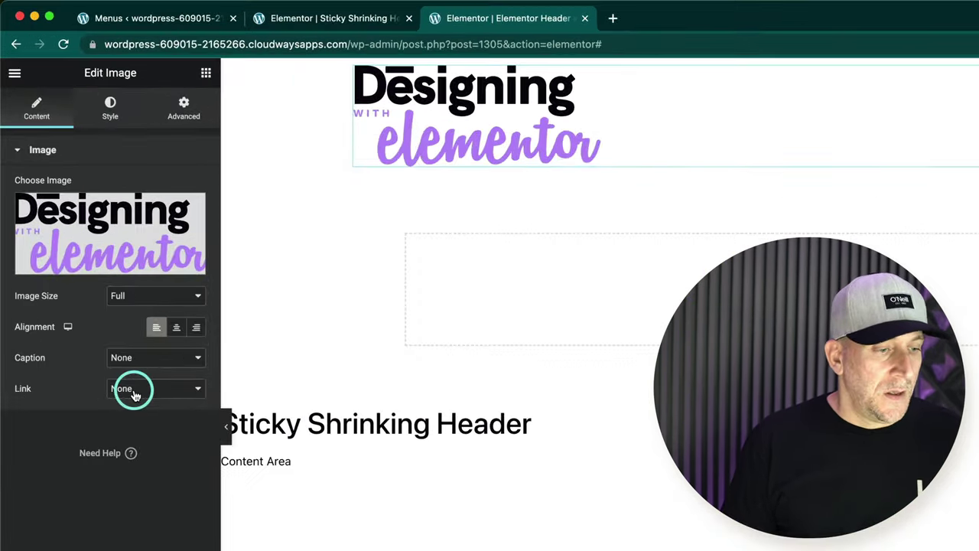
# Link the logo image to the custom URL "/"
pyautogui.click(134, 390)
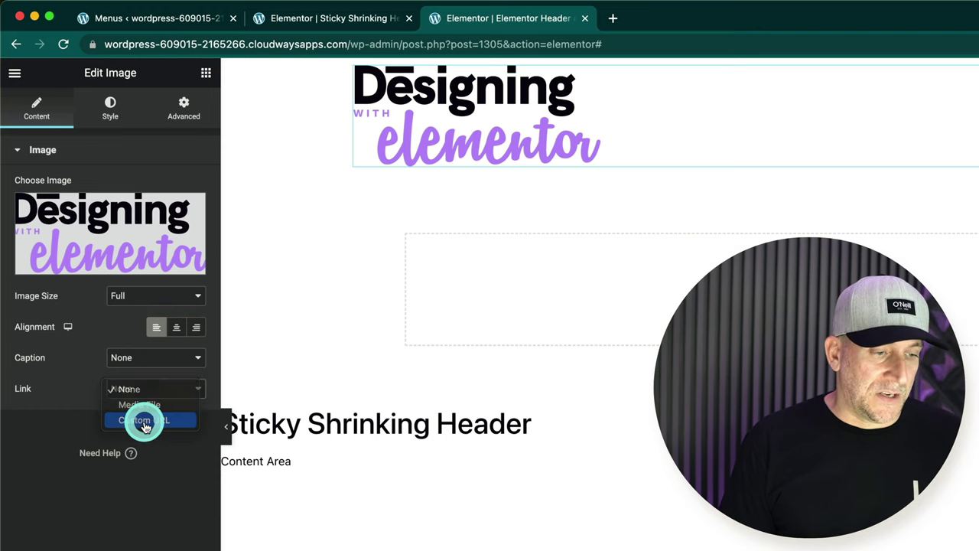
pyautogui.click(144, 420)
pyautogui.click(59, 420)
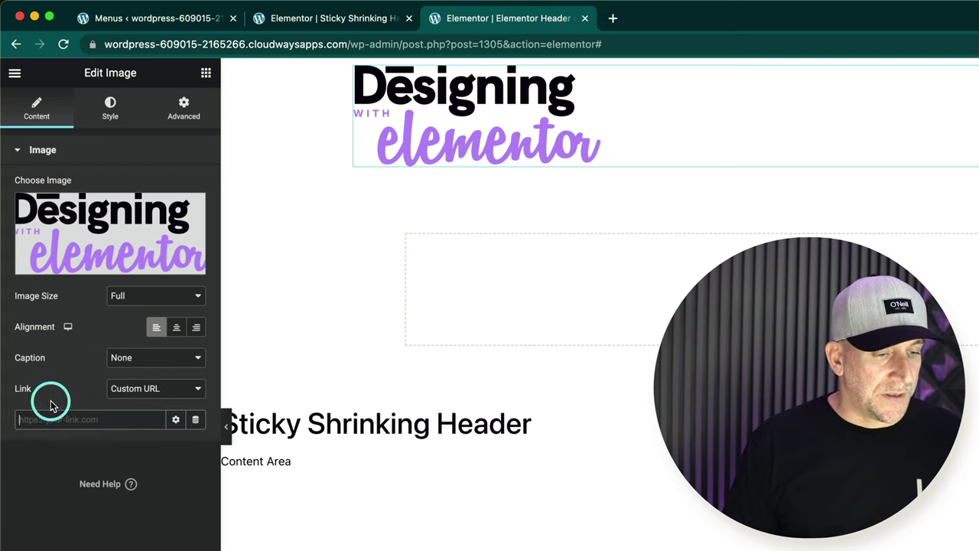
pyautogui.write('/')
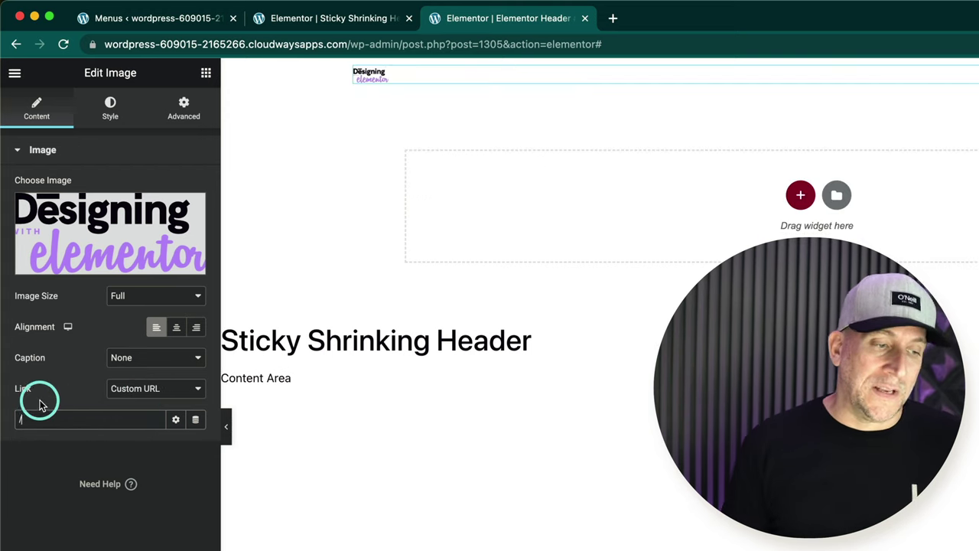
# Set the logo image's width to 150 px
pyautogui.click(110, 109)
pyautogui.click(184, 184)
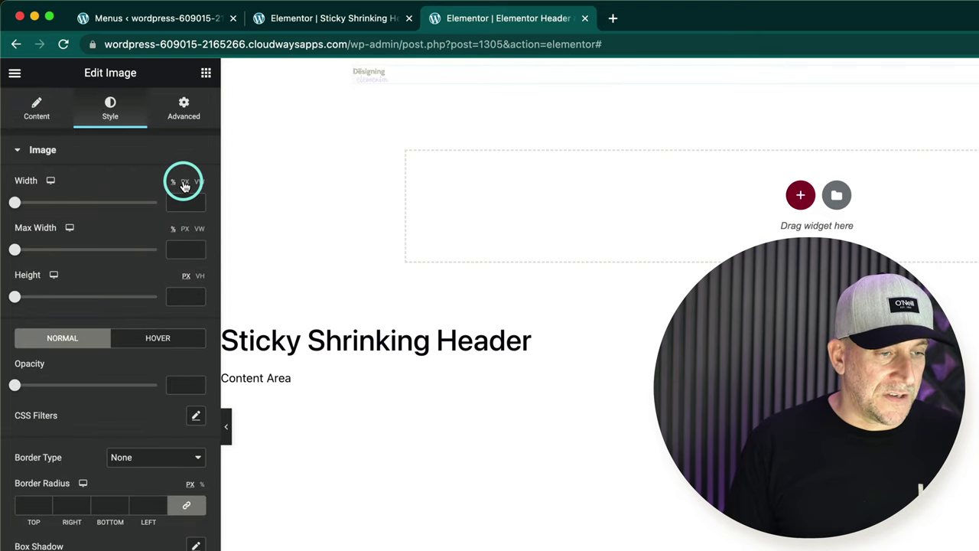
pyautogui.click(182, 198)
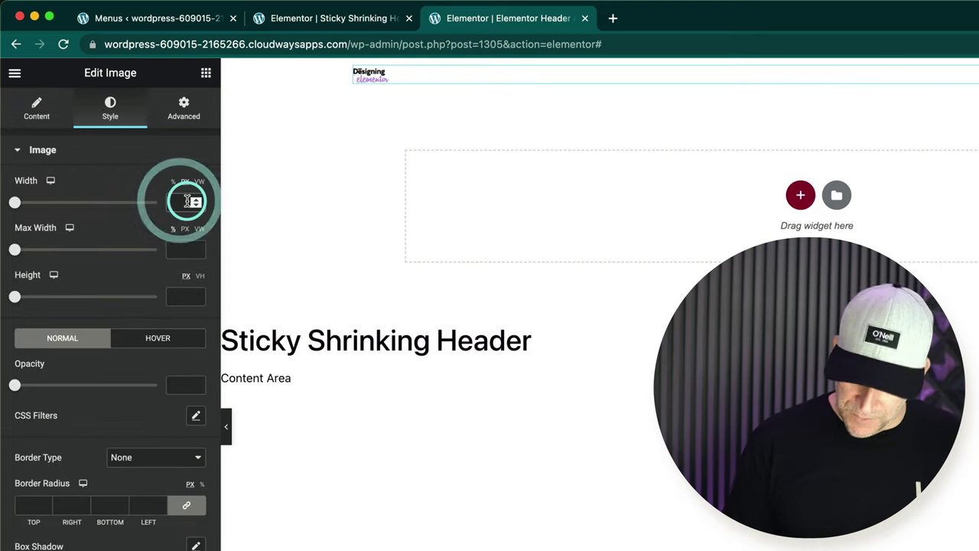
pyautogui.write('150')
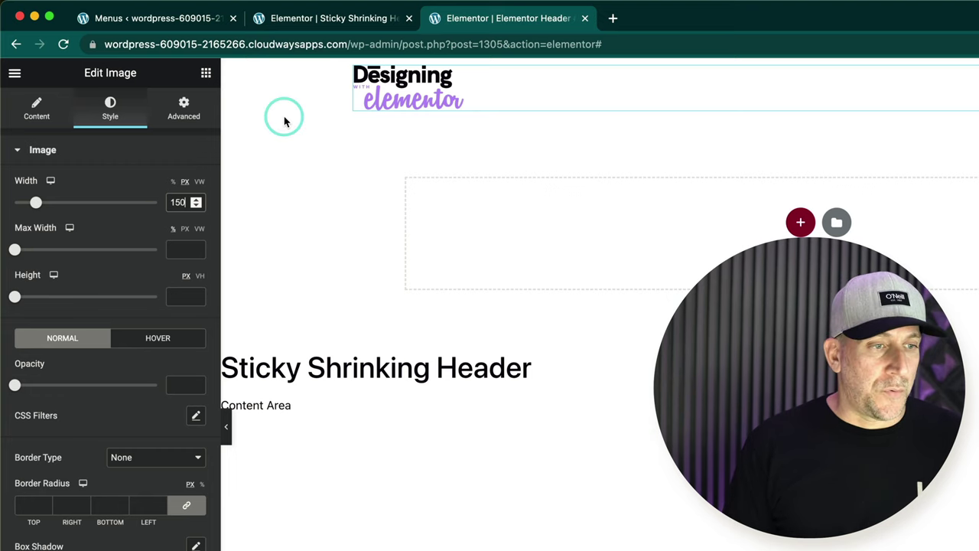
# Place a Nav Menu widget below the logo and make it use the Sticky Menu
pyautogui.click(205, 73)
pyautogui.moveTo(168, 305); pyautogui.dragTo(390, 107)
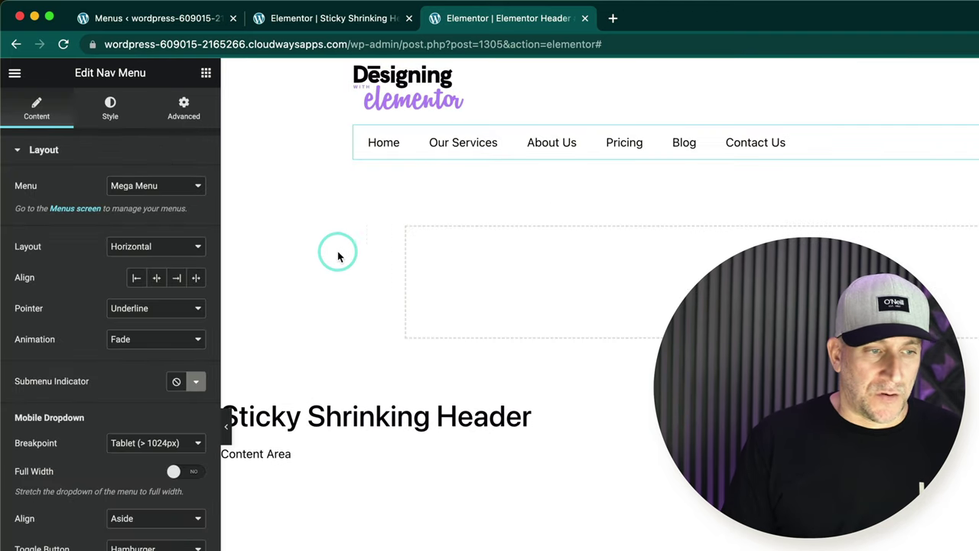
pyautogui.click(169, 190)
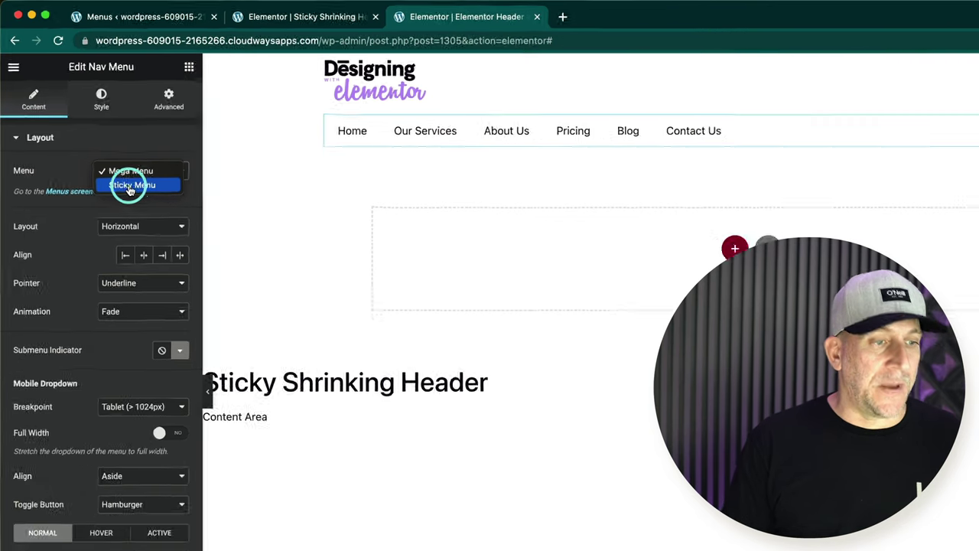
pyautogui.click(172, 203)
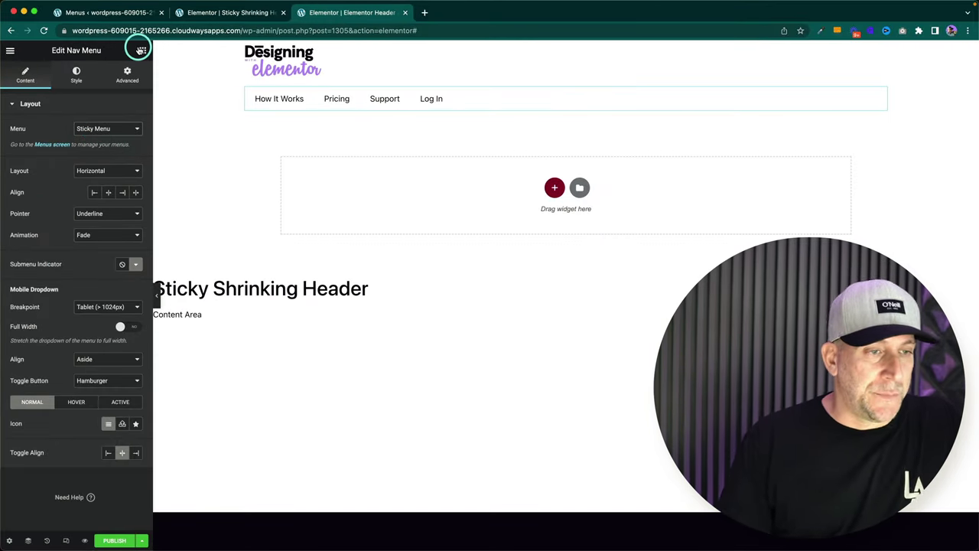
# Place a Button widget below the nav menu and label it "Download App"
pyautogui.click(141, 49)
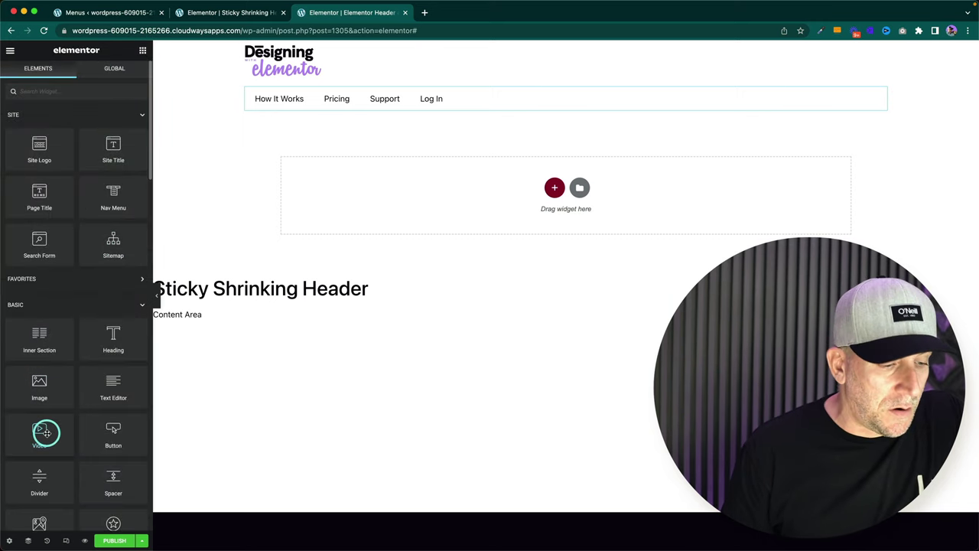
pyautogui.moveTo(103, 442); pyautogui.dragTo(301, 119)
pyautogui.moveTo(103, 149); pyautogui.dragTo(77, 143)
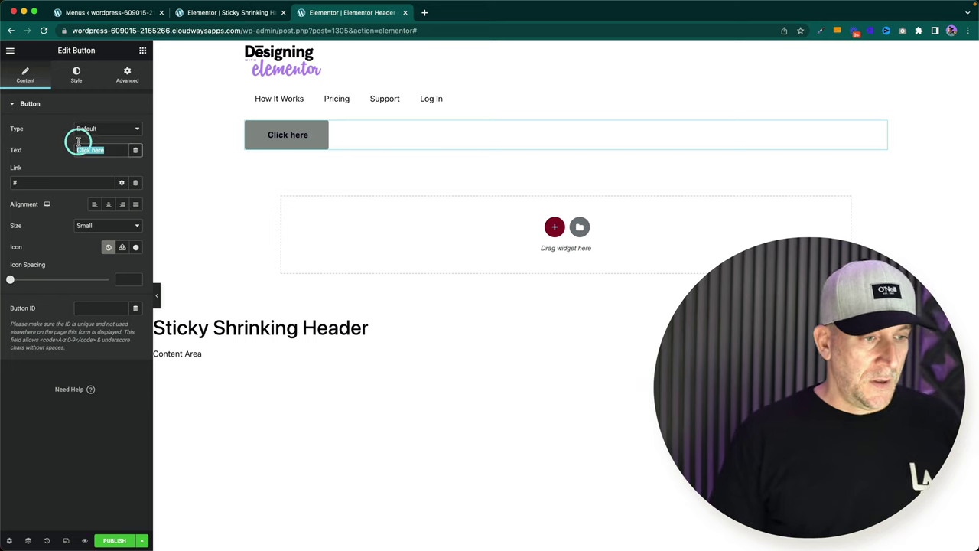
pyautogui.write('Download App')
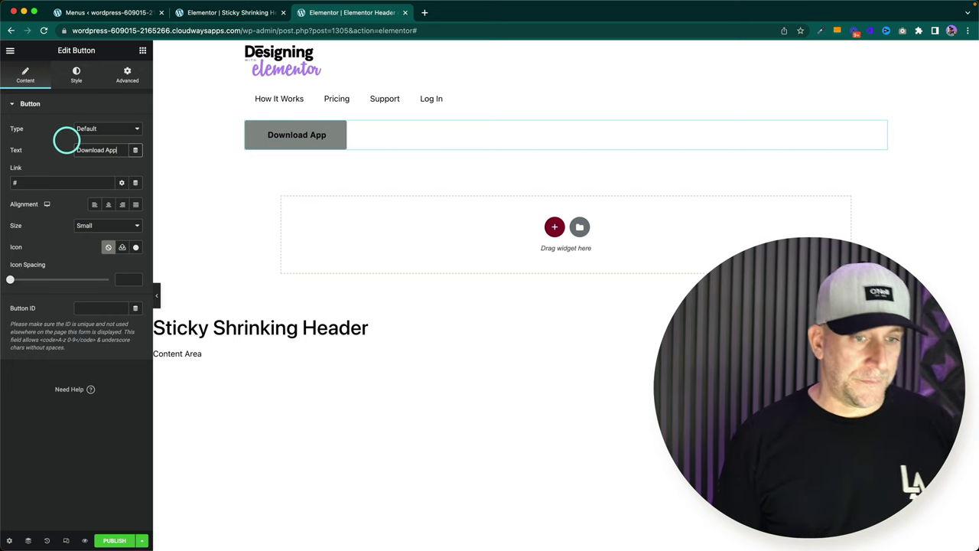
pyautogui.doubleClick(91, 151)
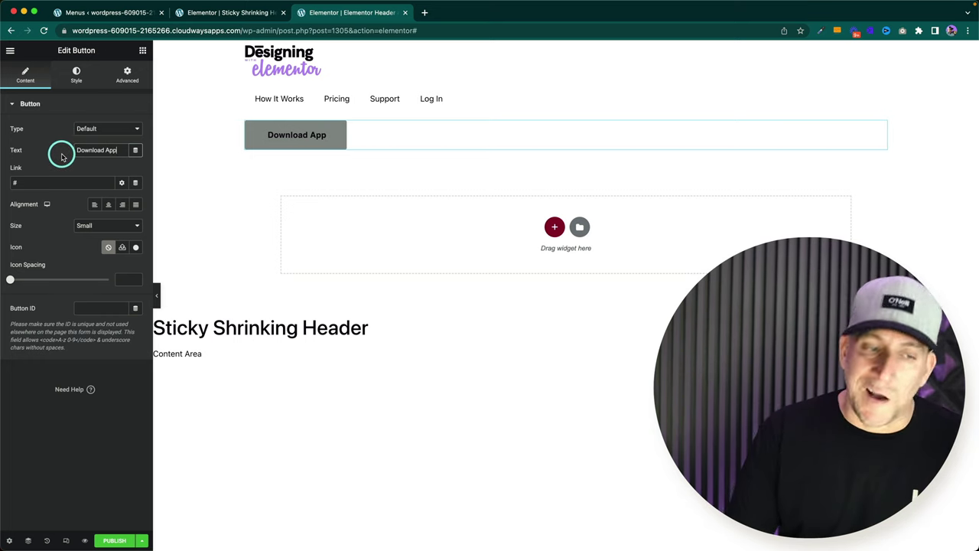
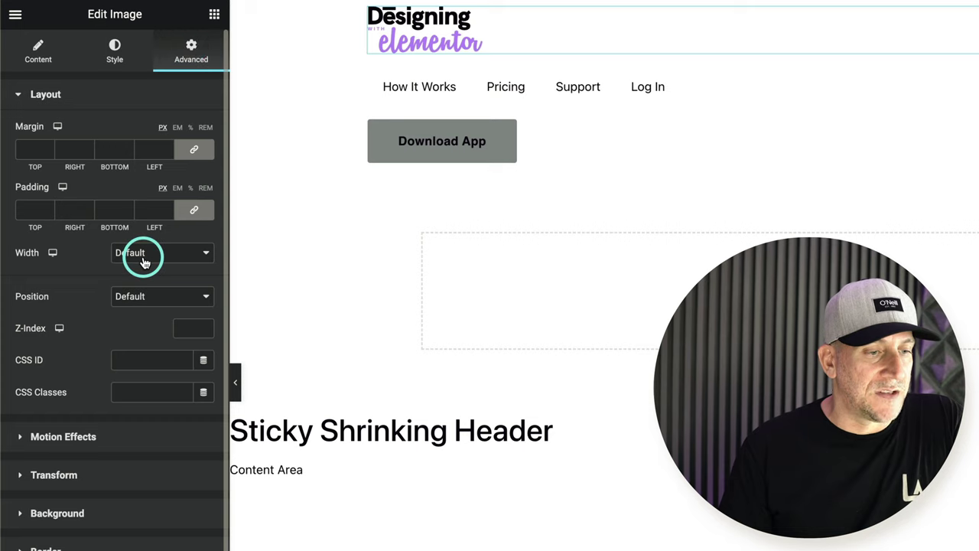
# Set the layout width of the logo image and of the nav menu to Inline (auto)
pyautogui.click(140, 252)
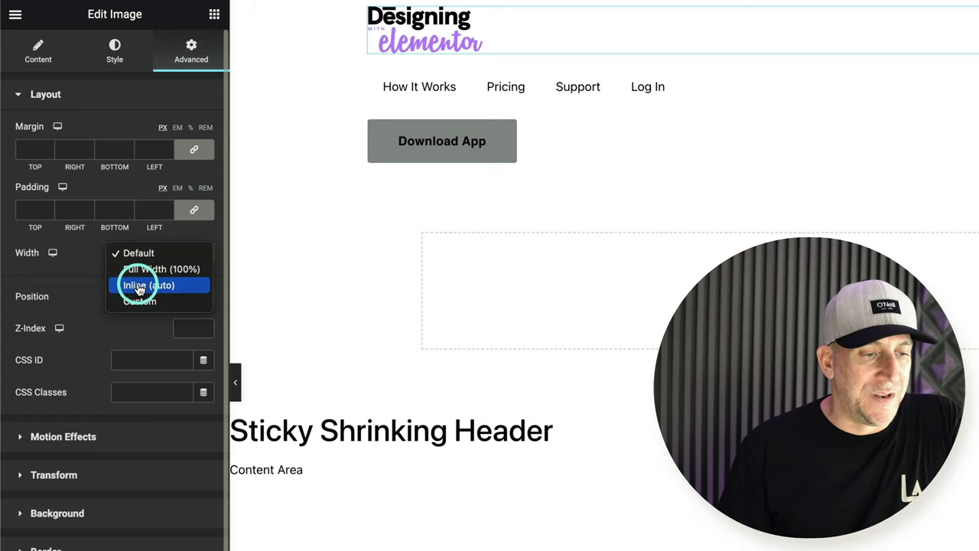
pyautogui.click(139, 285)
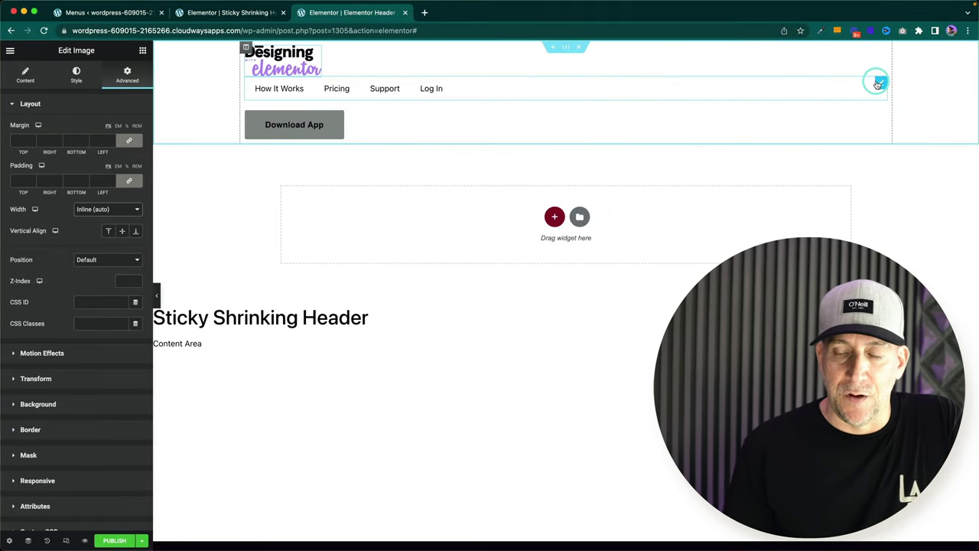
pyautogui.click(880, 83)
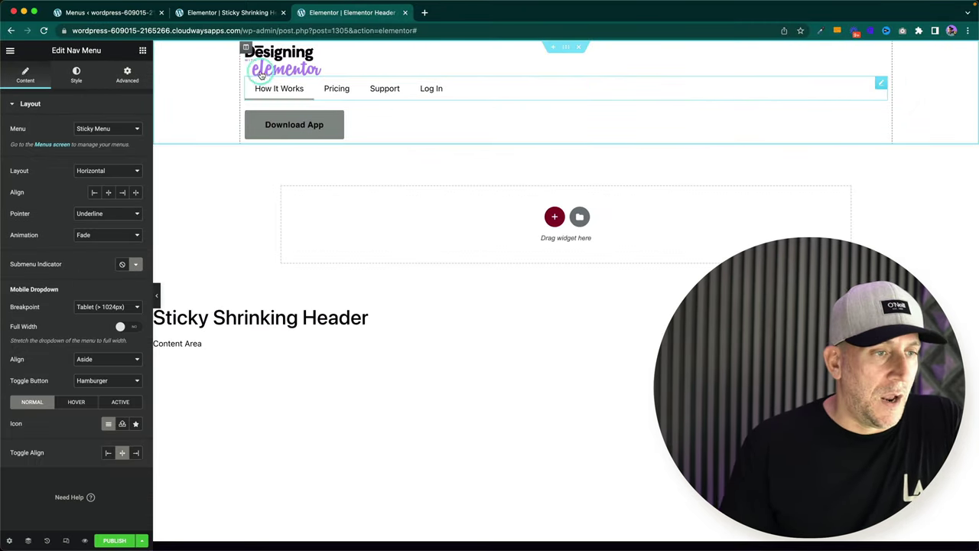
pyautogui.click(127, 74)
pyautogui.click(100, 211)
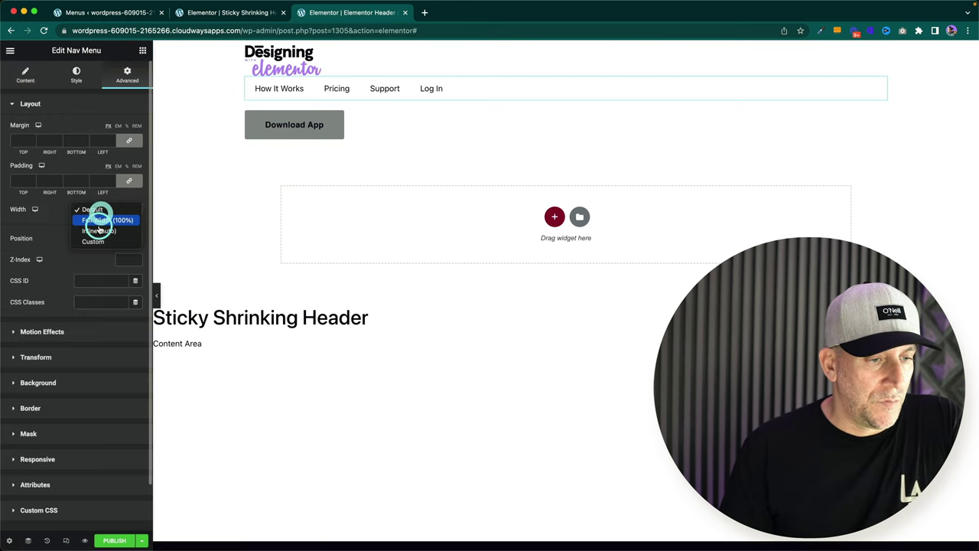
pyautogui.click(99, 230)
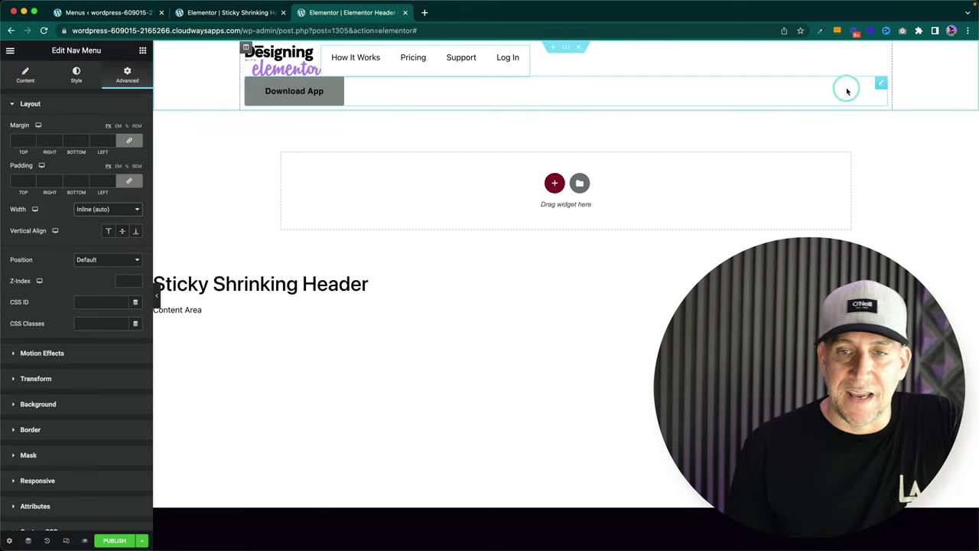
# Set the Download App button's layout width to Inline (auto)
pyautogui.click(882, 81)
pyautogui.click(127, 75)
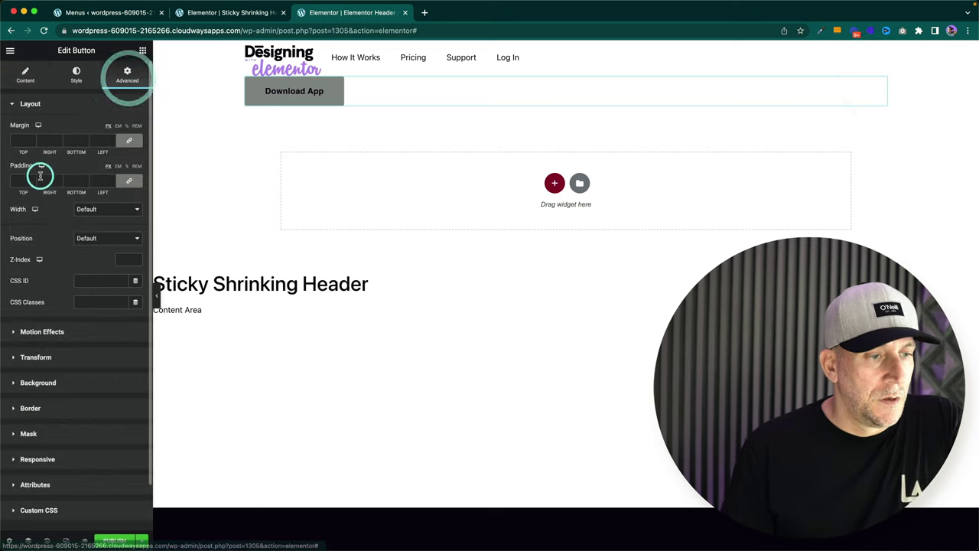
pyautogui.click(98, 209)
pyautogui.click(97, 229)
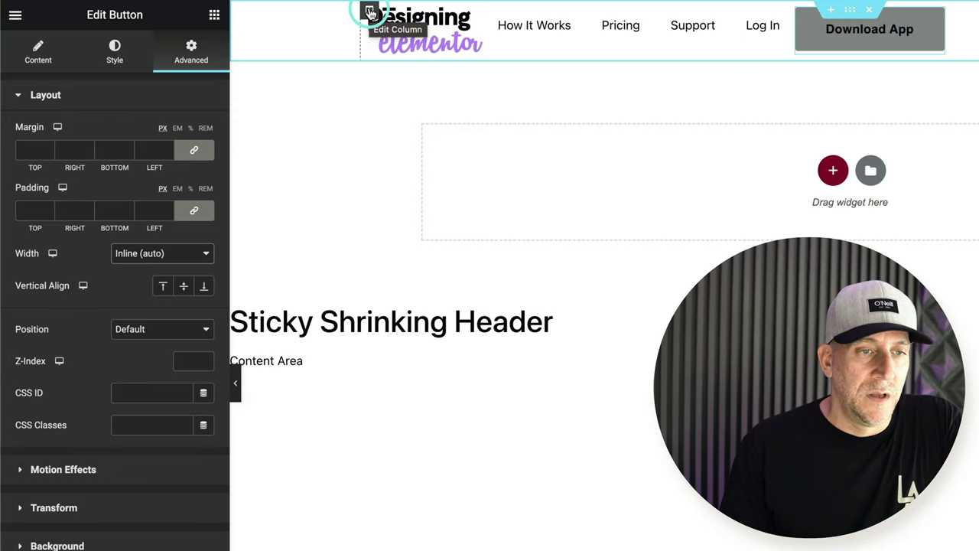
# Align the header column's widgets vertically to Middle and horizontally to Space Between
pyautogui.click(370, 12)
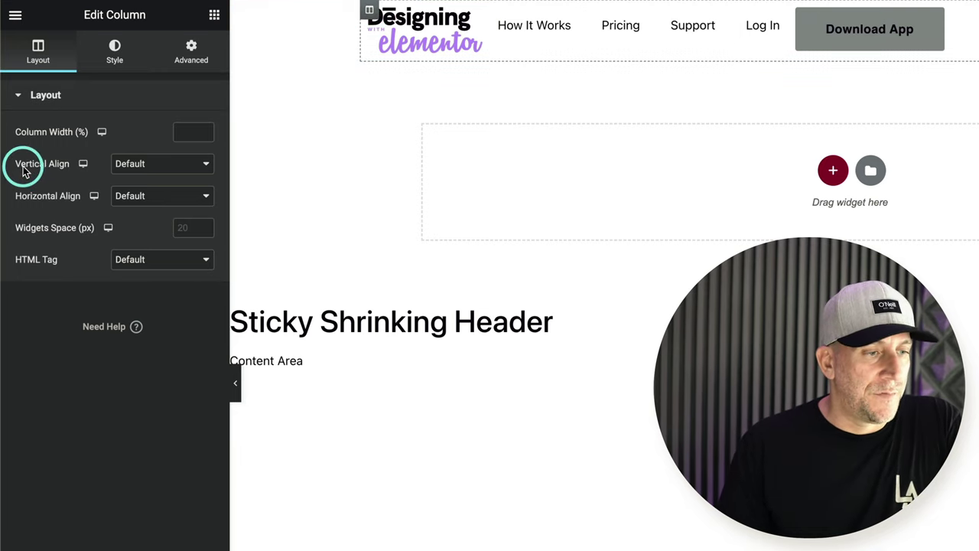
pyautogui.click(130, 163)
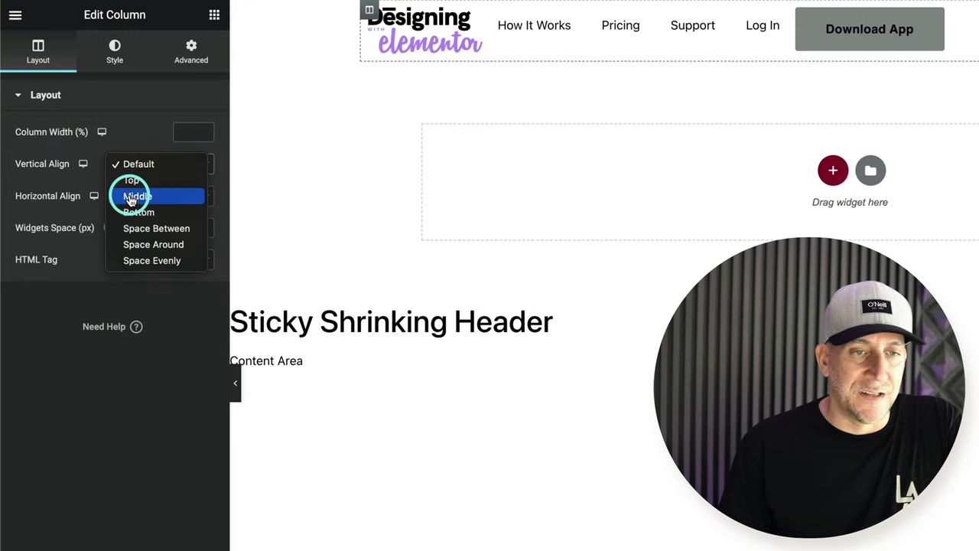
pyautogui.click(131, 197)
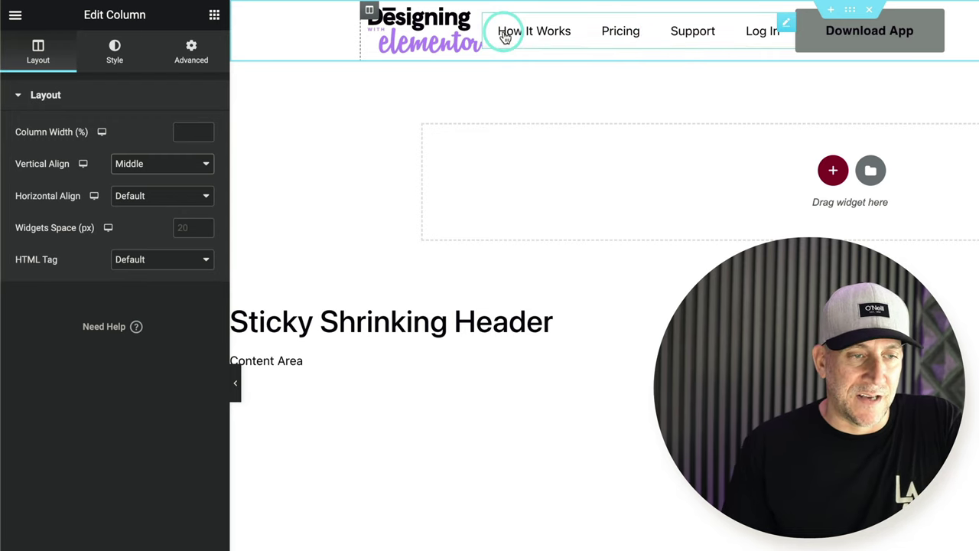
pyautogui.click(143, 201)
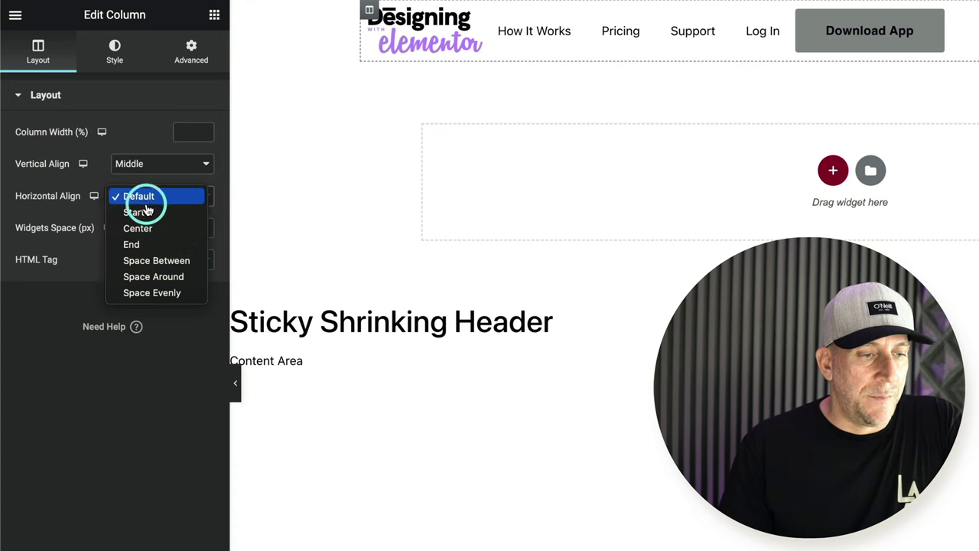
pyautogui.click(154, 260)
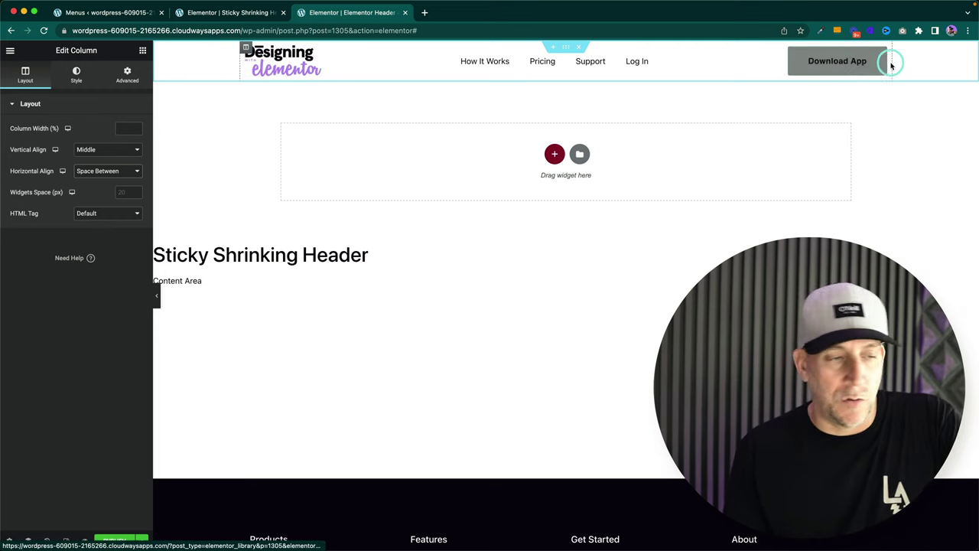
pyautogui.click(96, 172)
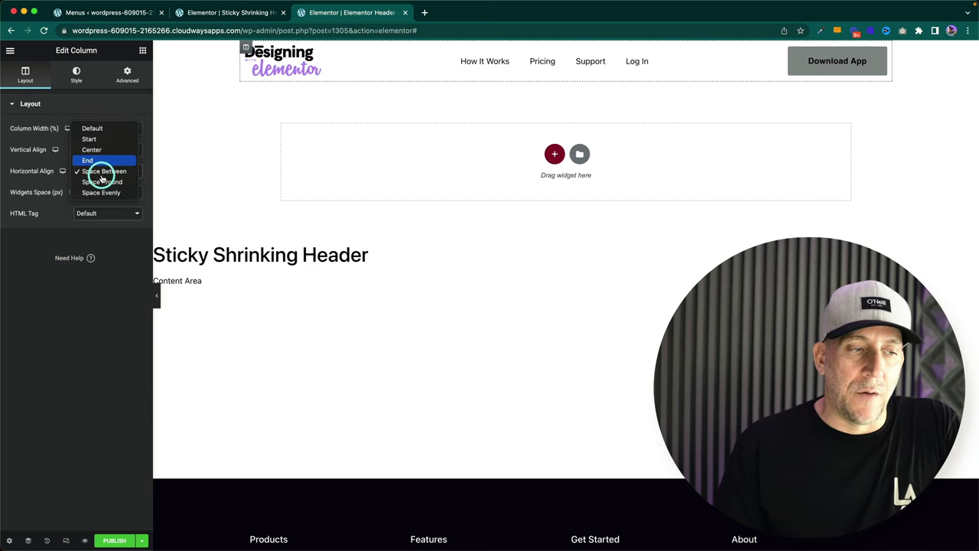
pyautogui.click(33, 166)
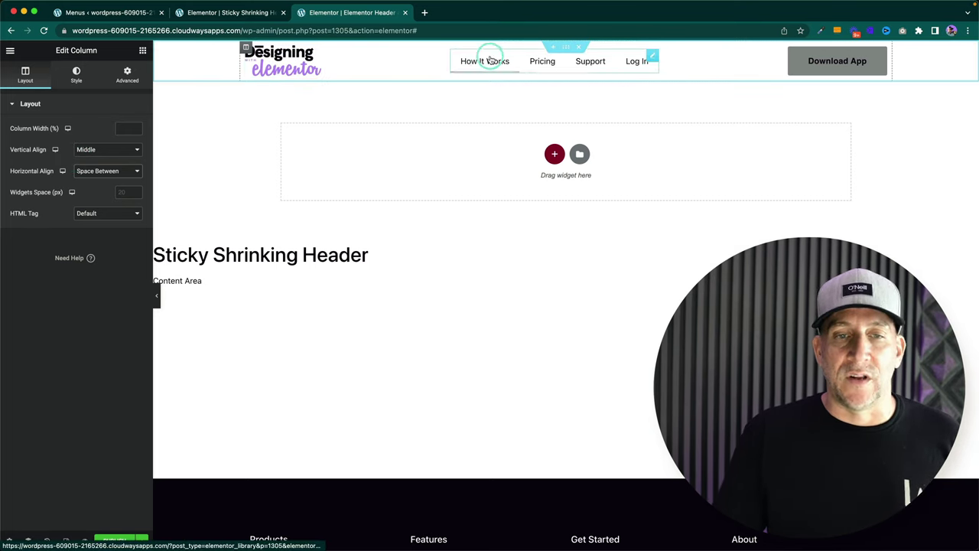
pyautogui.click(824, 61)
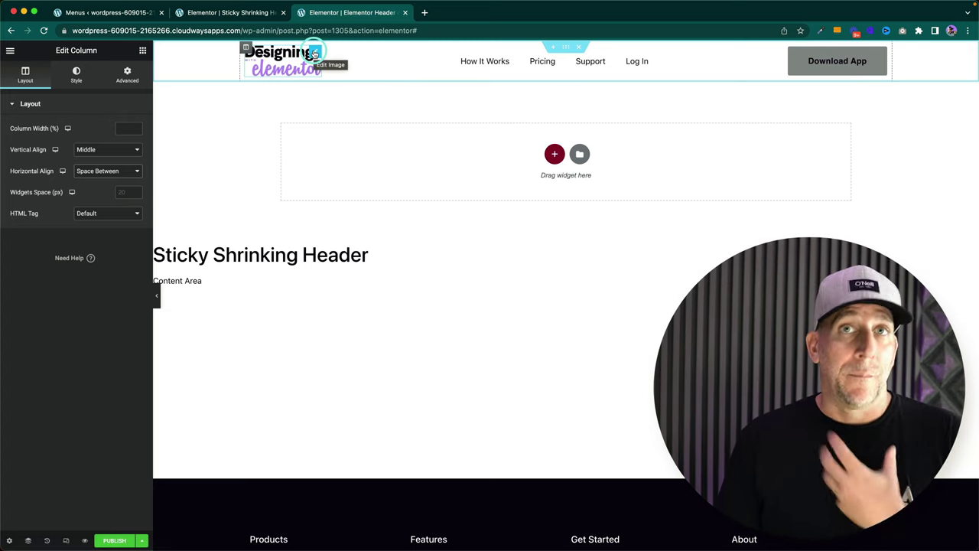
# Copy the color logo in the Sticky Shrinking Header 2 template and paste its style onto the new header's logo
pyautogui.click(222, 12)
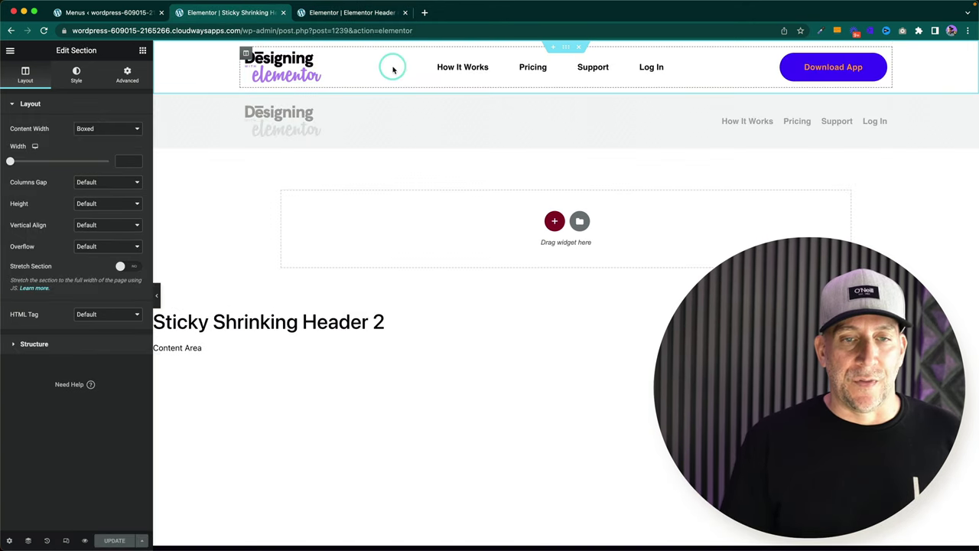
pyautogui.rightClick(315, 56)
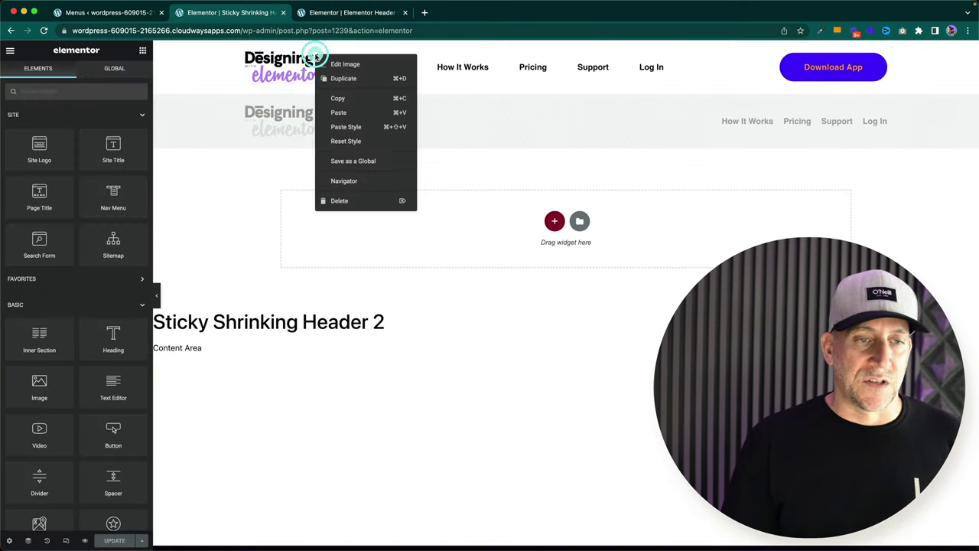
pyautogui.click(337, 97)
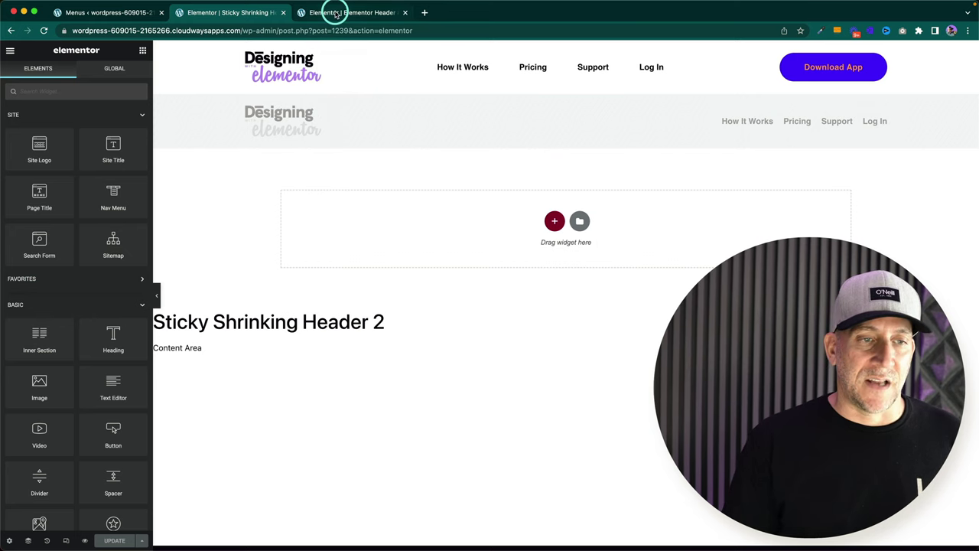
pyautogui.rightClick(337, 13)
pyautogui.click(336, 13)
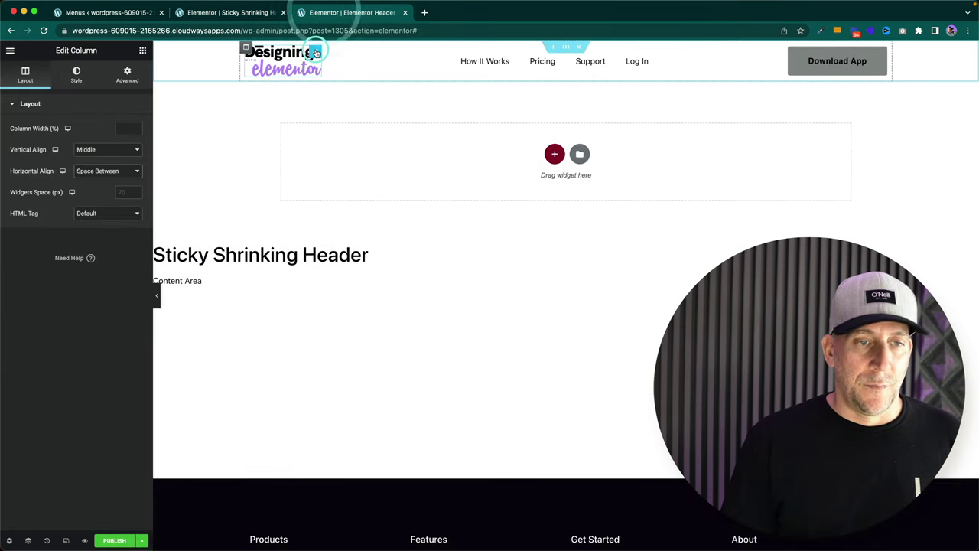
pyautogui.rightClick(314, 52)
pyautogui.click(347, 120)
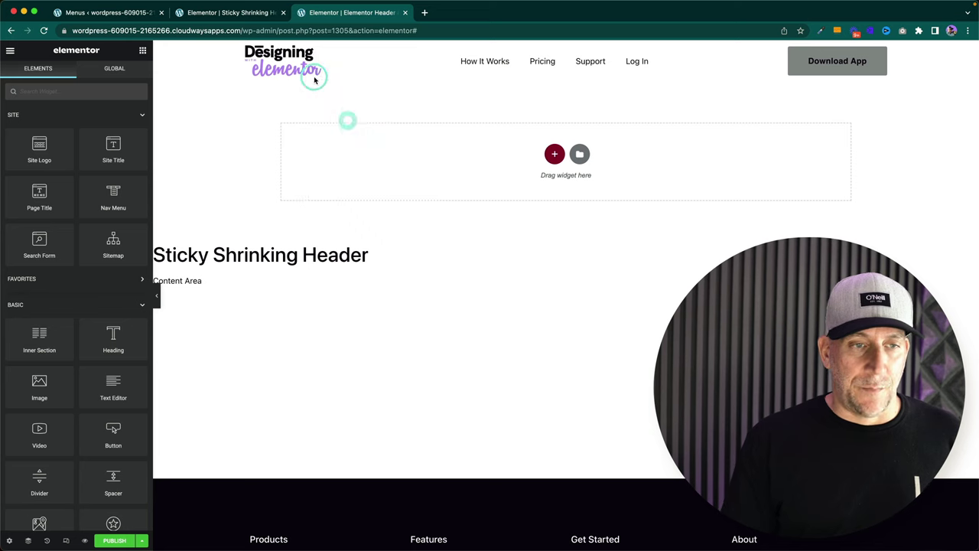
# Copy the nav menu in the Sticky Shrinking Header 2 template and paste its style onto the new header's nav menu
pyautogui.click(252, 13)
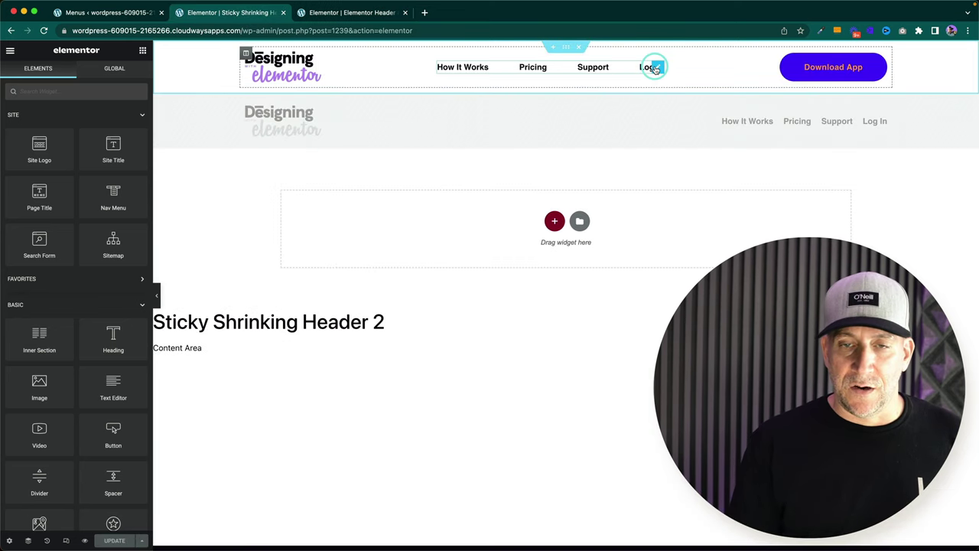
pyautogui.rightClick(656, 68)
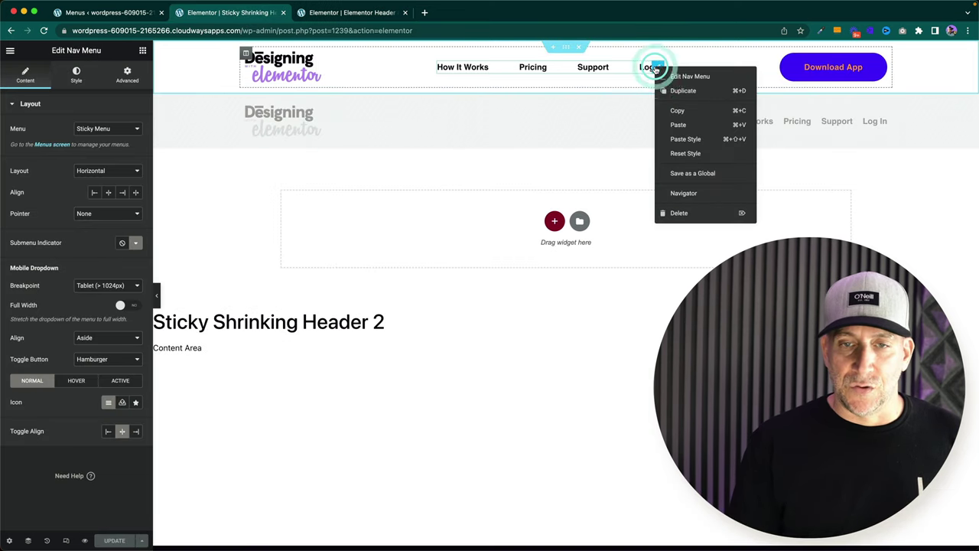
pyautogui.click(676, 111)
pyautogui.click(339, 13)
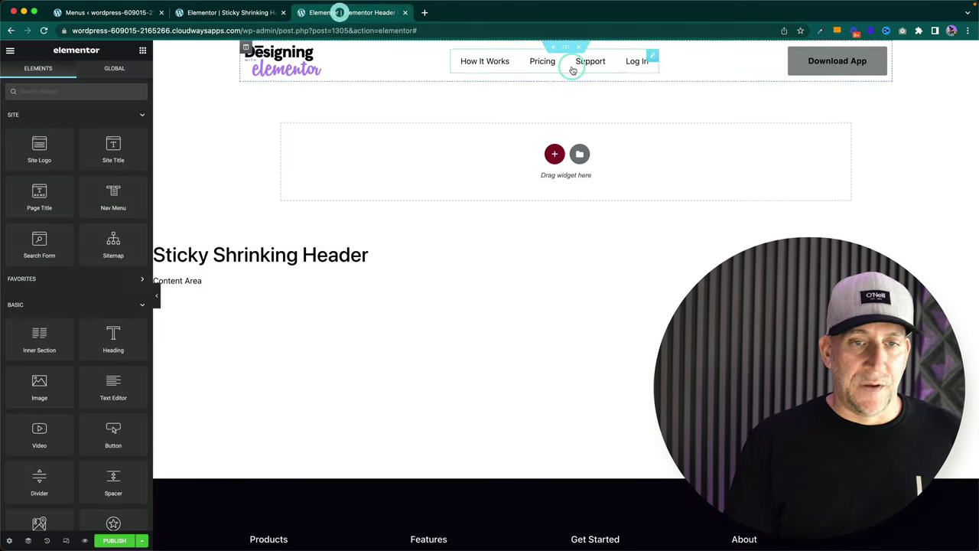
pyautogui.rightClick(650, 60)
pyautogui.click(690, 129)
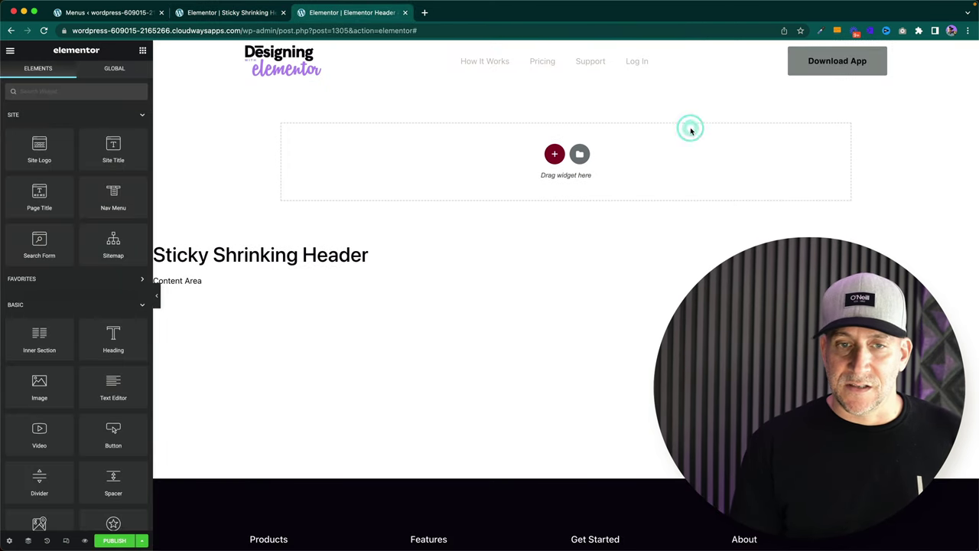
# Copy the Download App button in the Sticky Shrinking Header 2 template and paste its style onto the new header's button
pyautogui.click(254, 12)
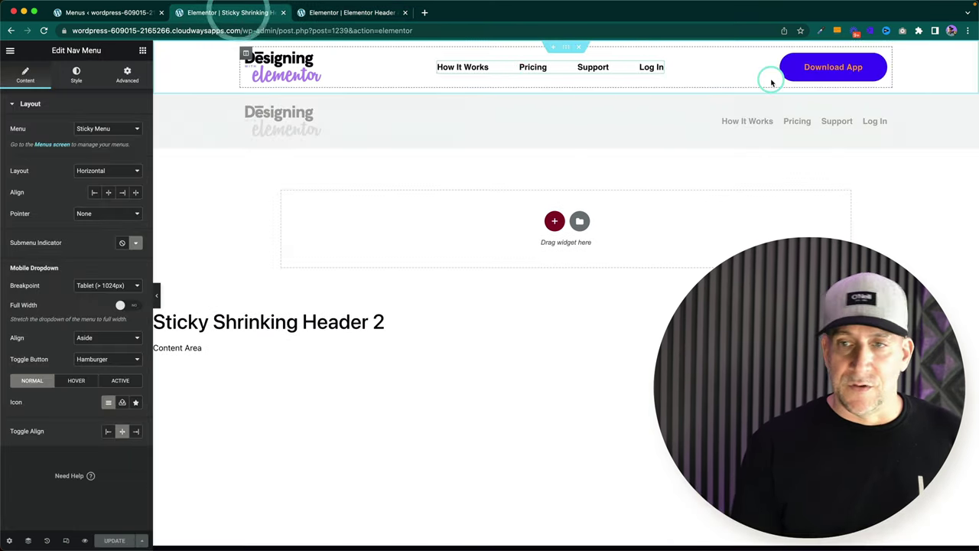
pyautogui.rightClick(880, 59)
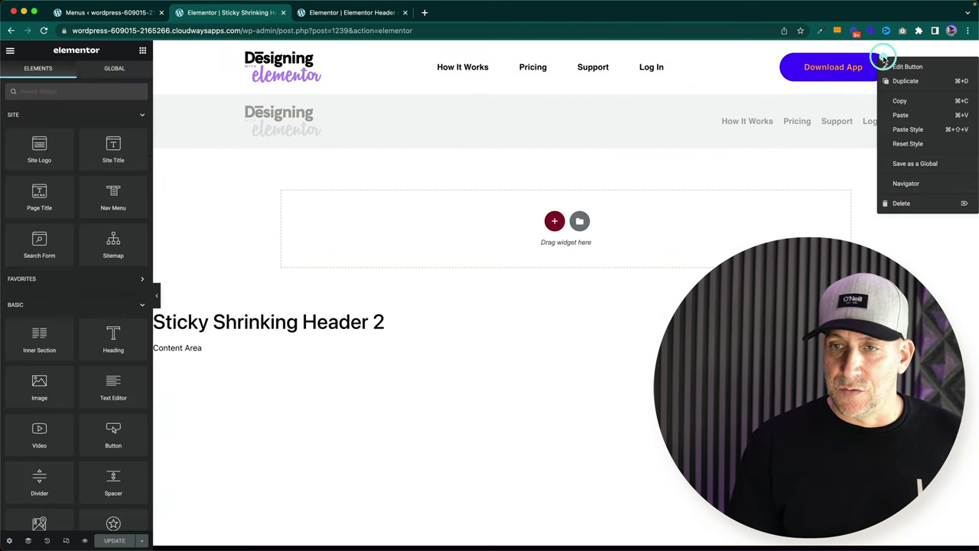
pyautogui.click(903, 100)
pyautogui.click(361, 12)
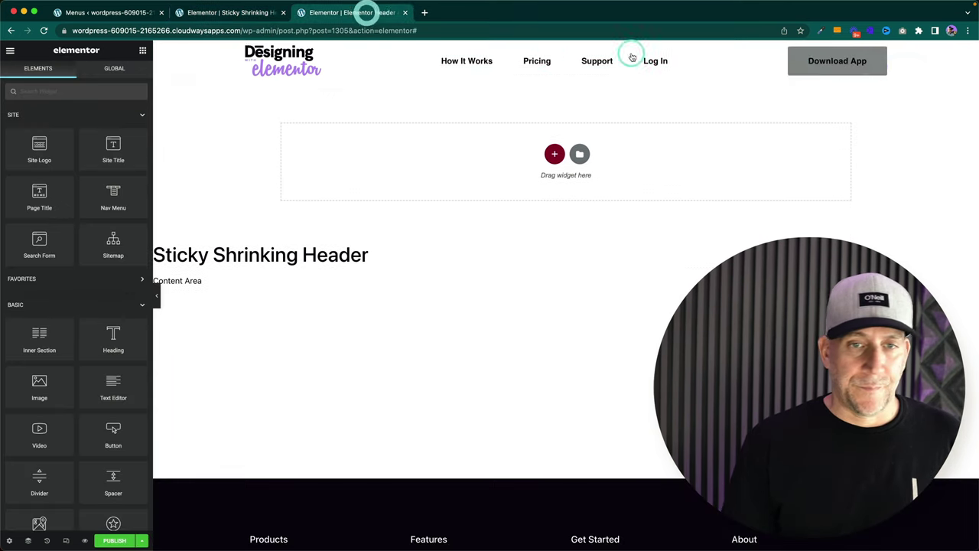
pyautogui.rightClick(885, 53)
pyautogui.click(913, 120)
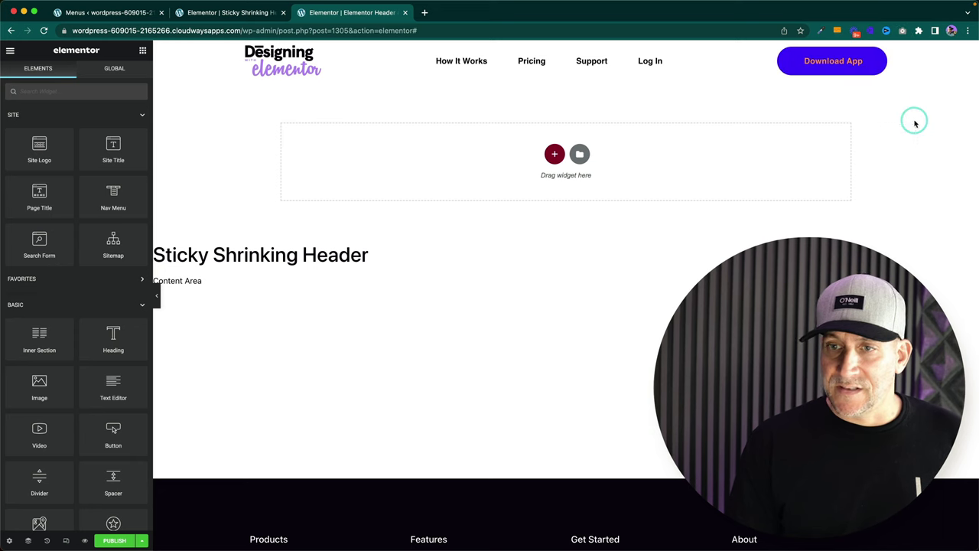
# Copy the upper header section in the Sticky Shrinking Header 2 template and paste its style onto the new header's section
pyautogui.click(234, 13)
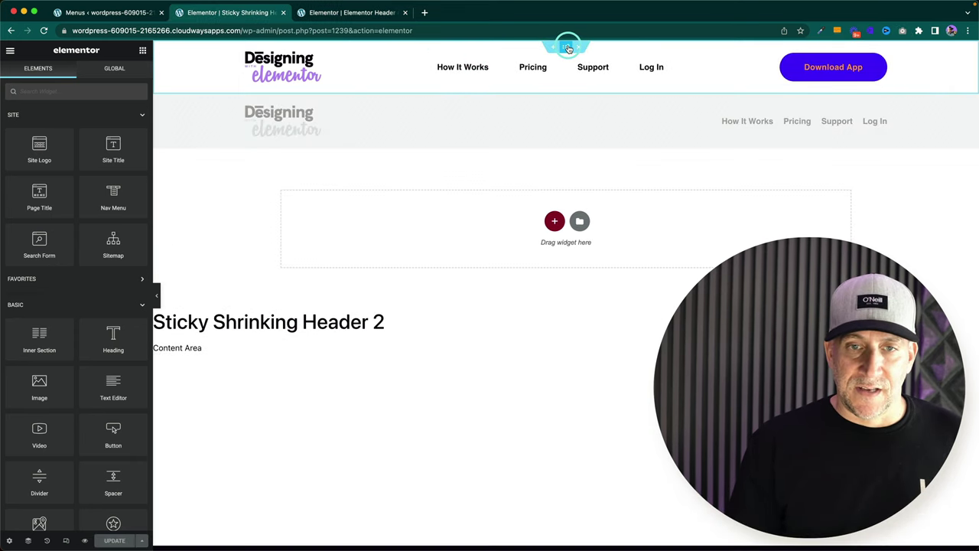
pyautogui.rightClick(568, 46)
pyautogui.click(591, 90)
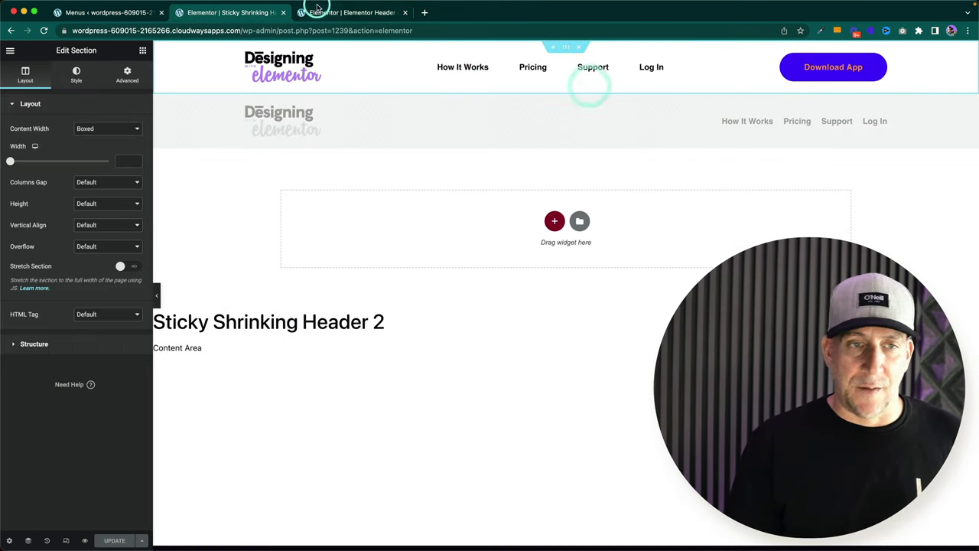
pyautogui.click(346, 12)
pyautogui.rightClick(565, 43)
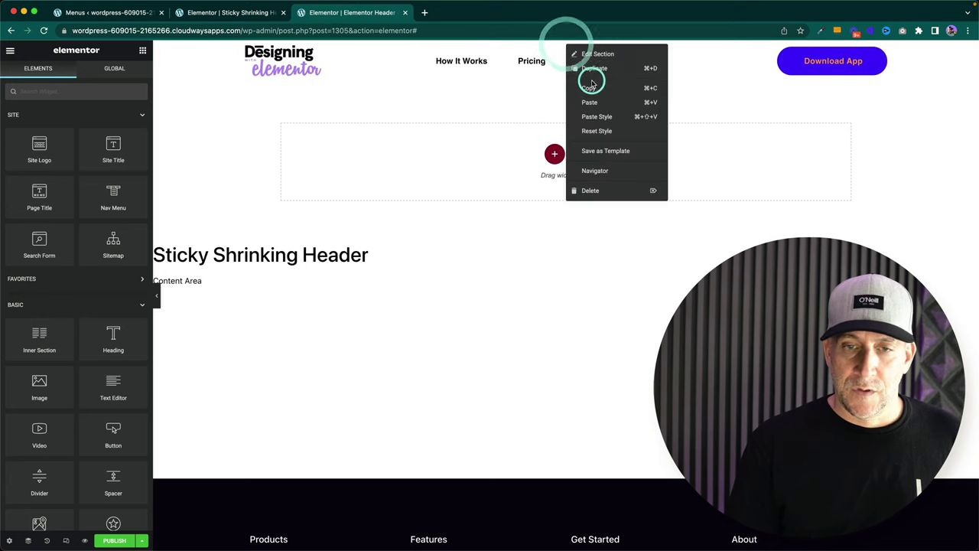
pyautogui.click(592, 116)
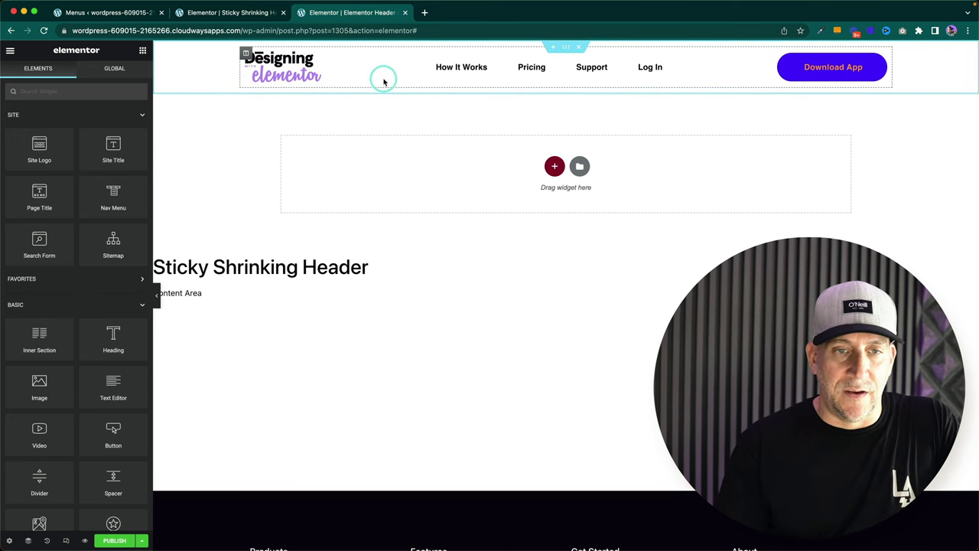
# Compare the two header templates and review the new section's advanced padding, Z-Index and CSS class settings
pyautogui.click(225, 13)
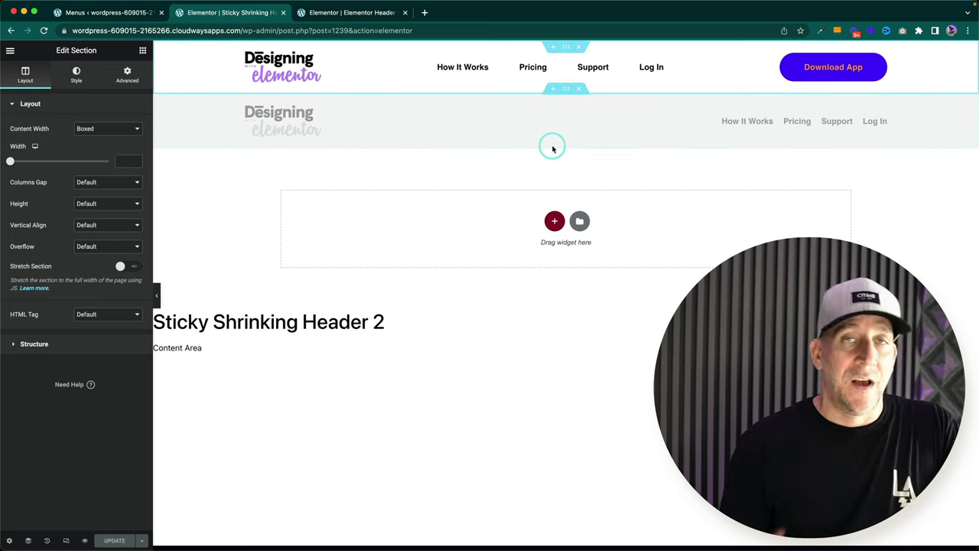
pyautogui.hotkey('ctrl', 'Tab')
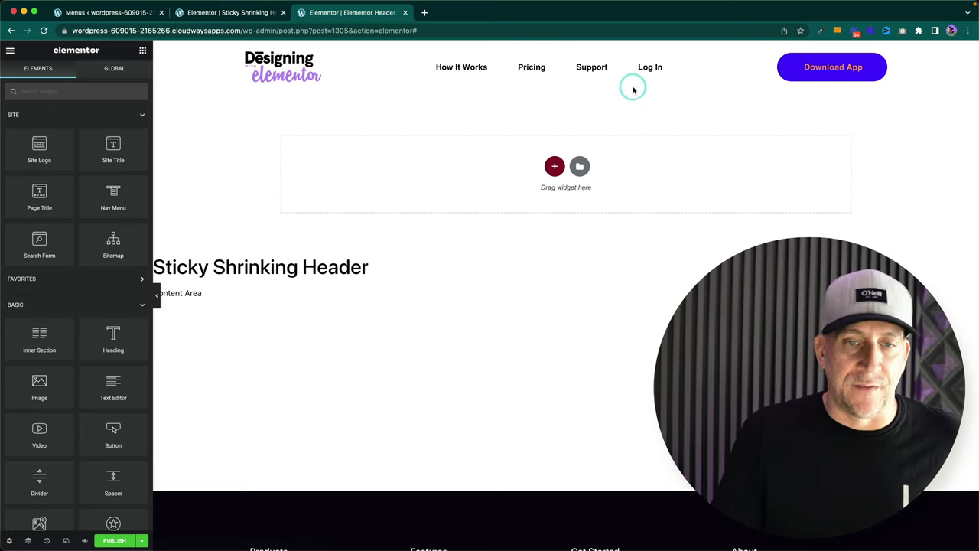
pyautogui.click(565, 47)
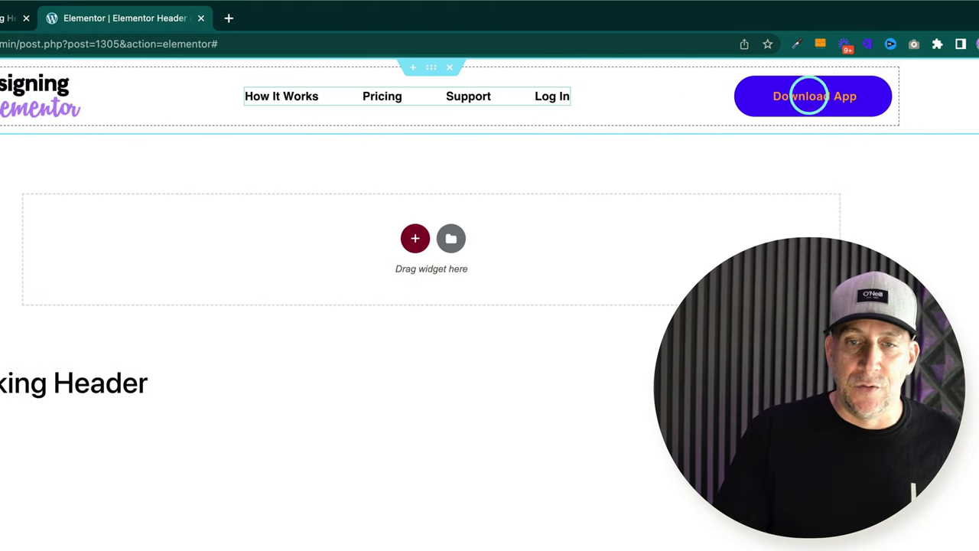
pyautogui.click(924, 86)
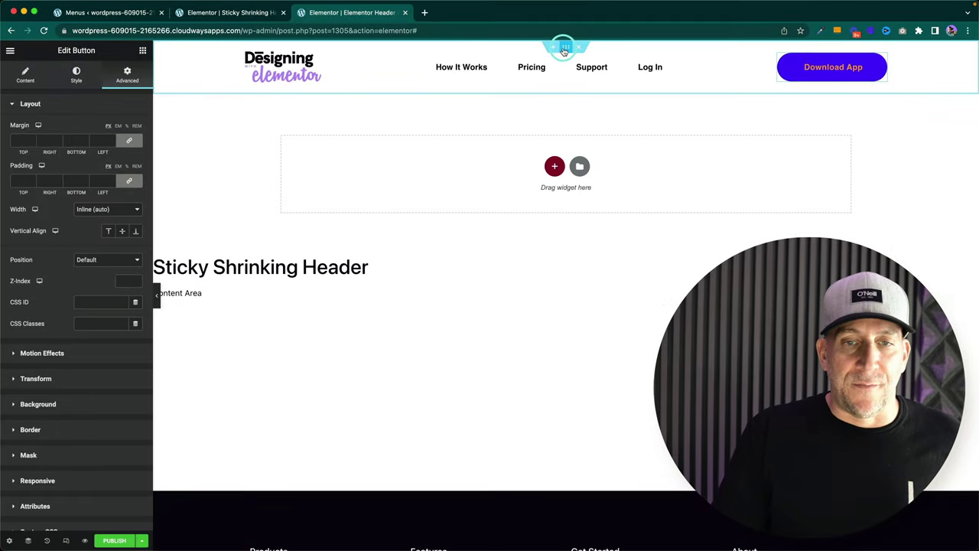
pyautogui.click(564, 50)
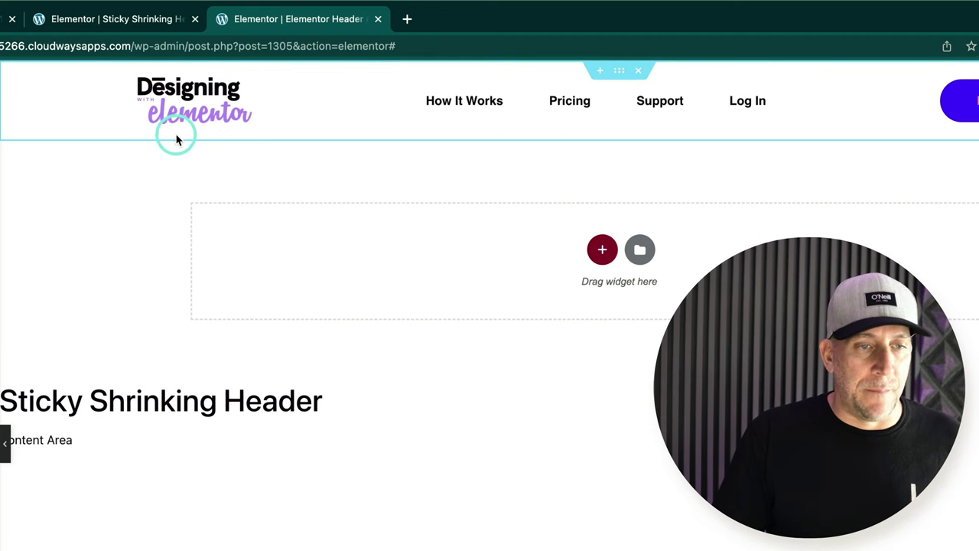
pyautogui.click(108, 117)
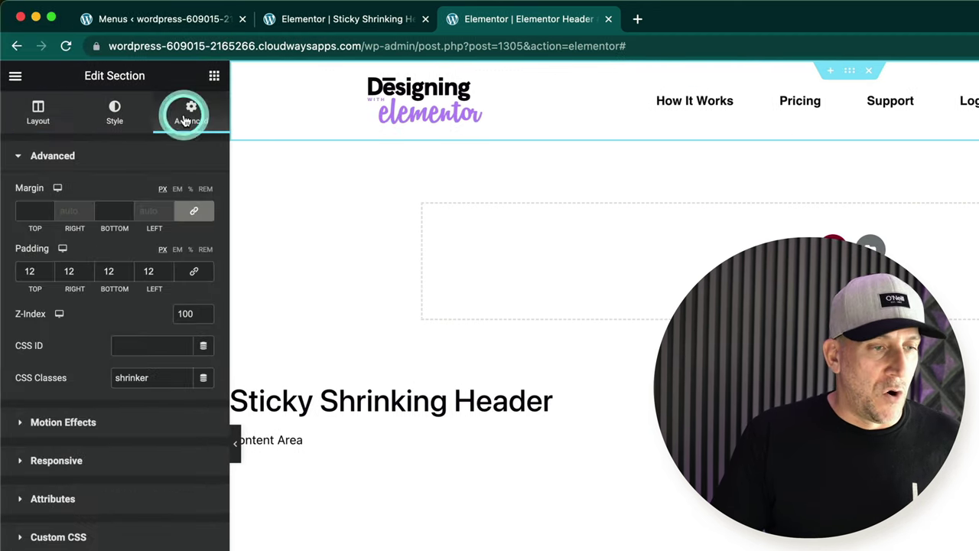
pyautogui.click(15, 273)
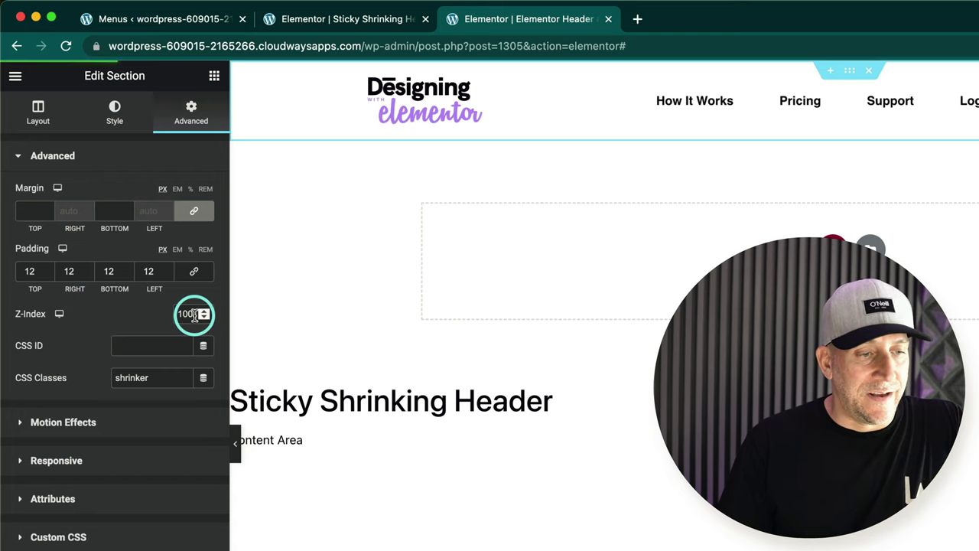
pyautogui.moveTo(194, 314); pyautogui.dragTo(135, 323)
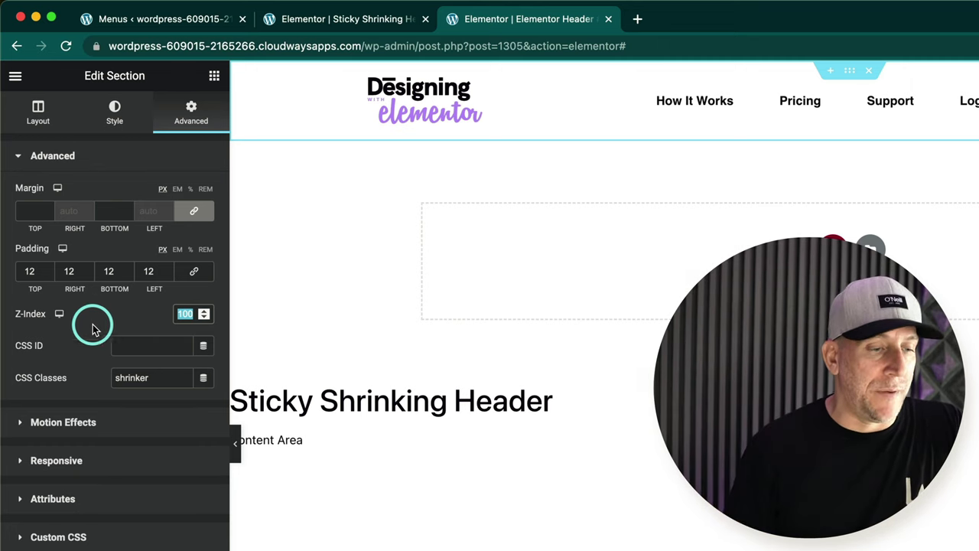
pyautogui.moveTo(158, 378); pyautogui.dragTo(100, 382)
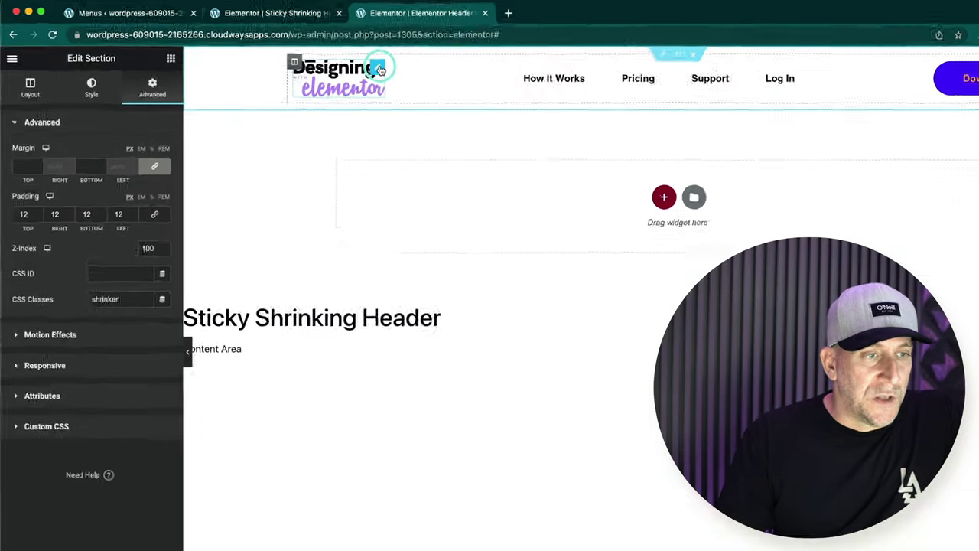
# Check the CSS class of the new header's logo image and the advanced settings of its nav menu and button
pyautogui.click(318, 59)
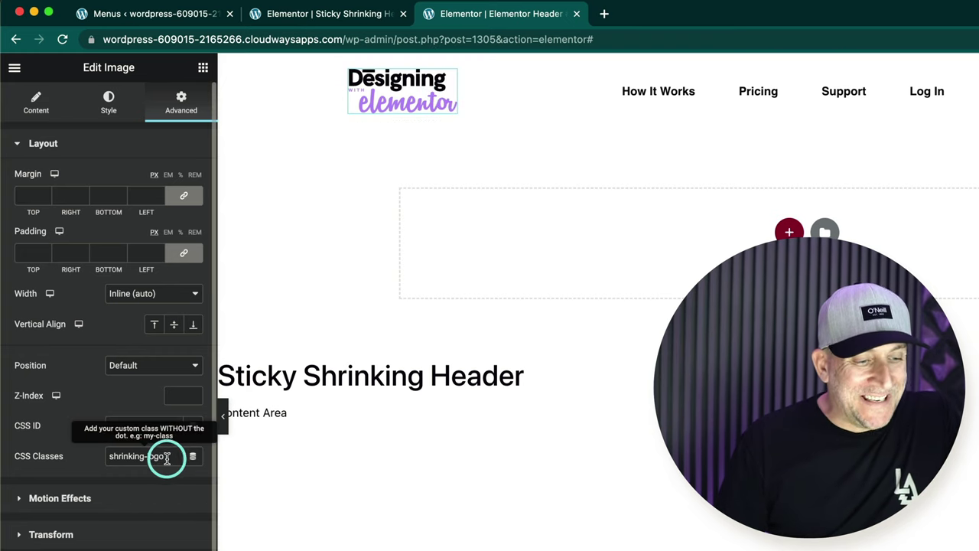
pyautogui.moveTo(165, 457); pyautogui.dragTo(103, 456)
pyautogui.click(71, 456)
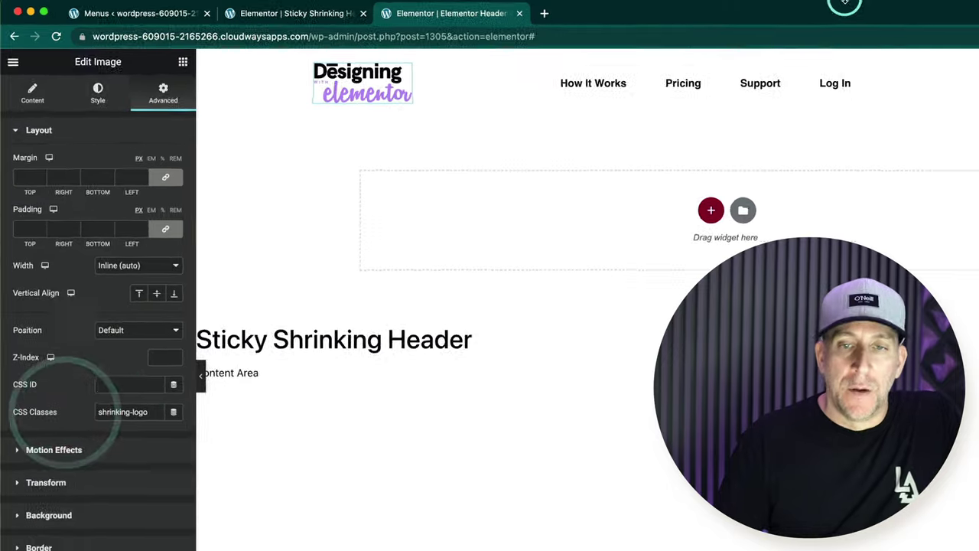
pyautogui.click(838, 83)
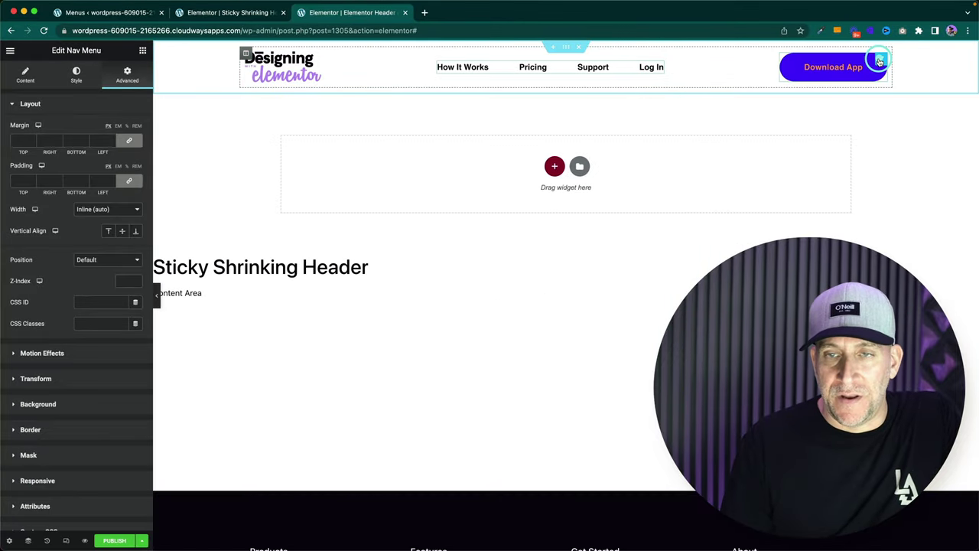
pyautogui.click(878, 61)
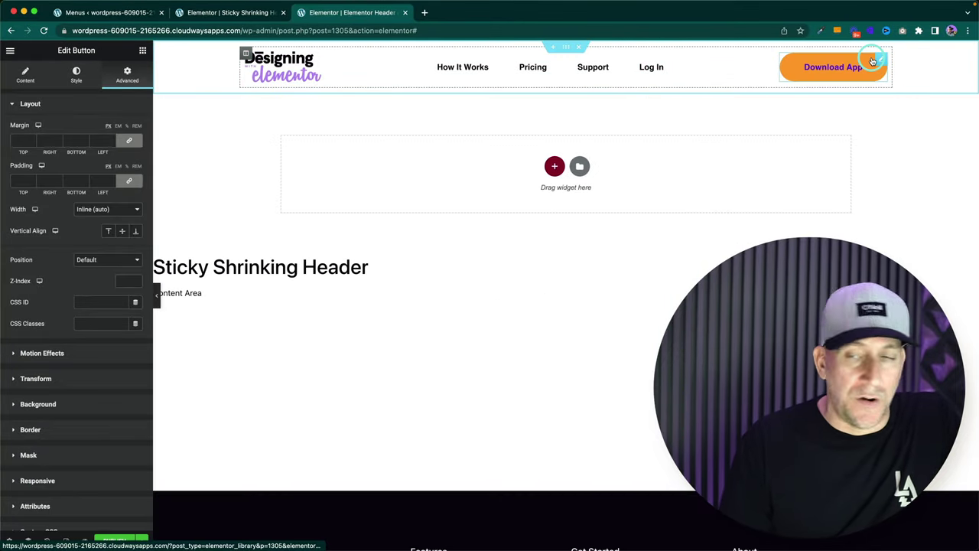
# Make the header section stick to Top in its motion effects and set the Effects Offset to 60
pyautogui.scroll(-1, 721, 100)
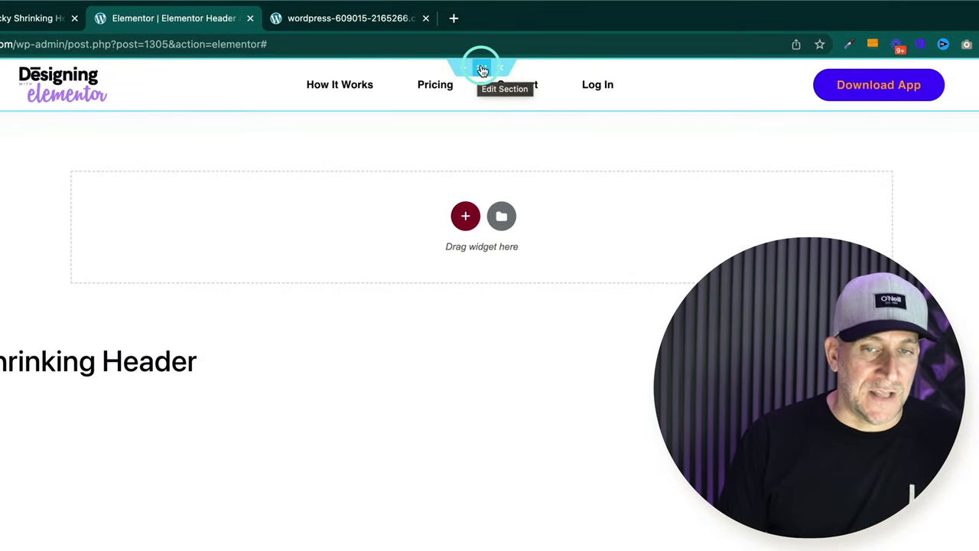
pyautogui.click(483, 71)
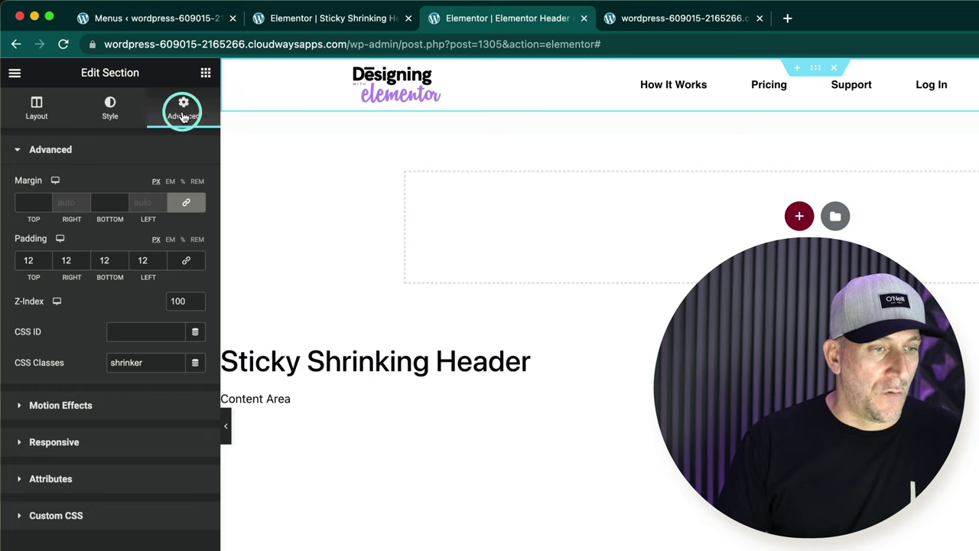
pyautogui.click(56, 410)
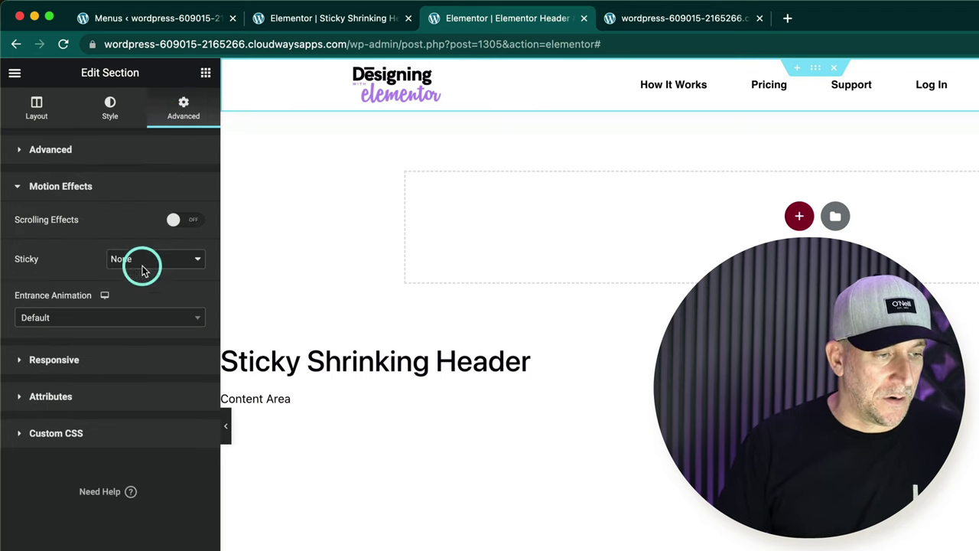
pyautogui.click(137, 260)
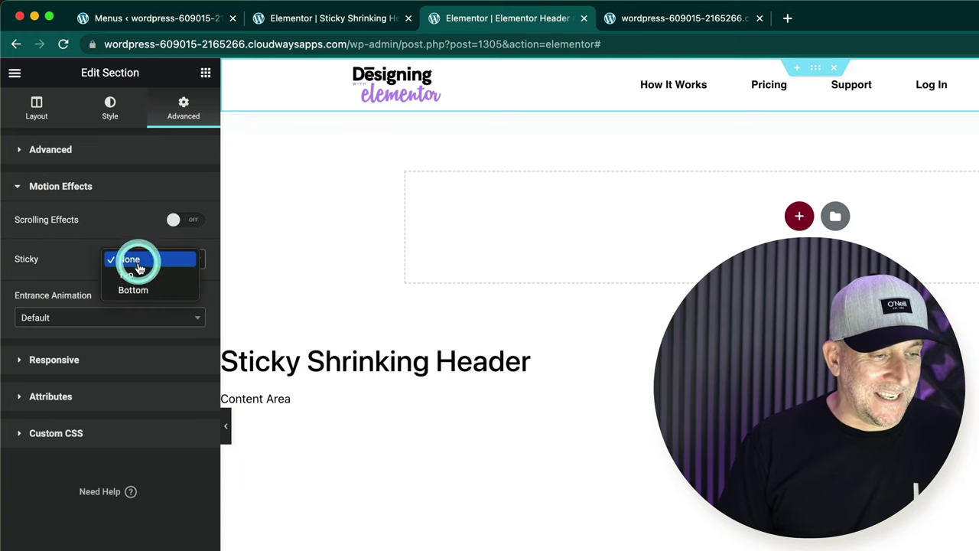
pyautogui.click(135, 277)
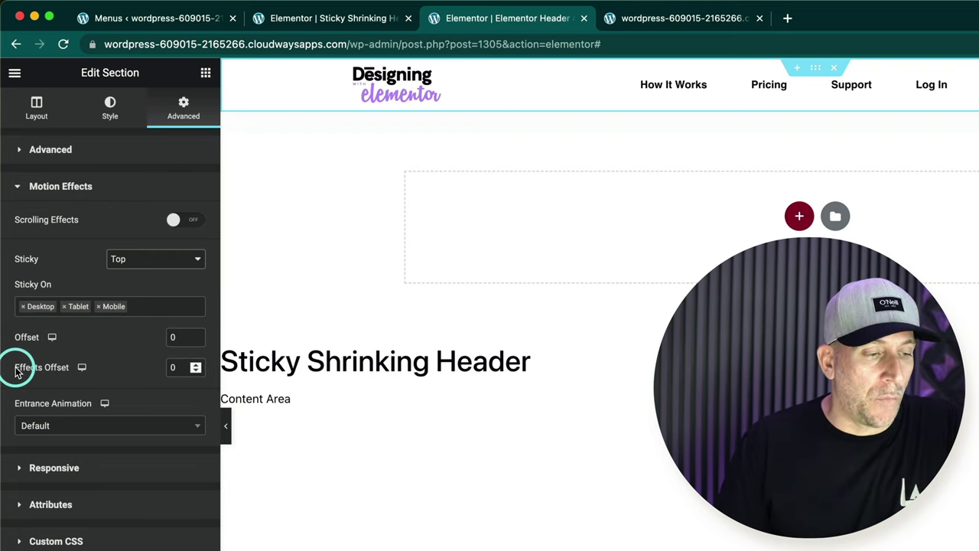
pyautogui.moveTo(13, 370); pyautogui.dragTo(67, 372)
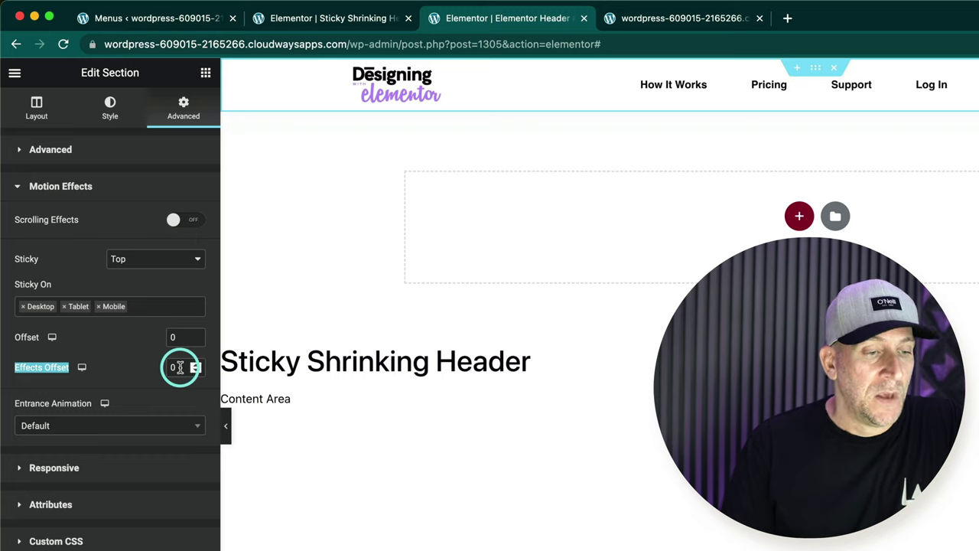
pyautogui.moveTo(179, 367); pyautogui.dragTo(151, 366)
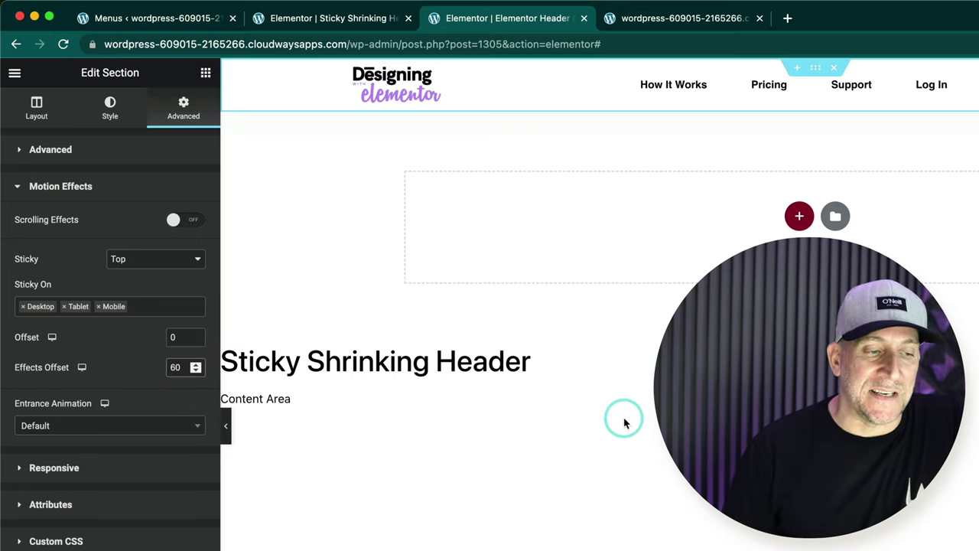
# Test the header's sticky shrinking behavior over the page content
pyautogui.scroll(-5, 623, 423)
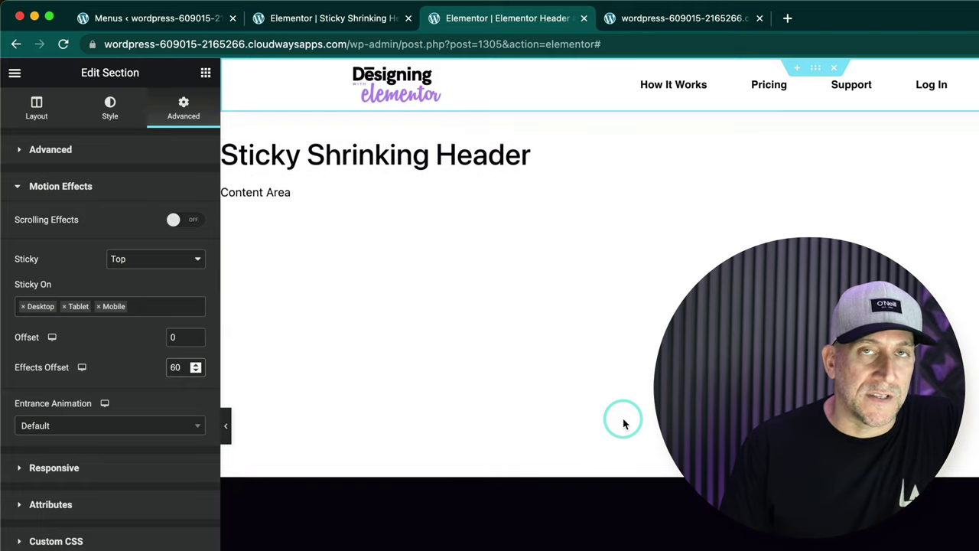
pyautogui.scroll(-1, 623, 423)
pyautogui.scroll(5, 623, 423)
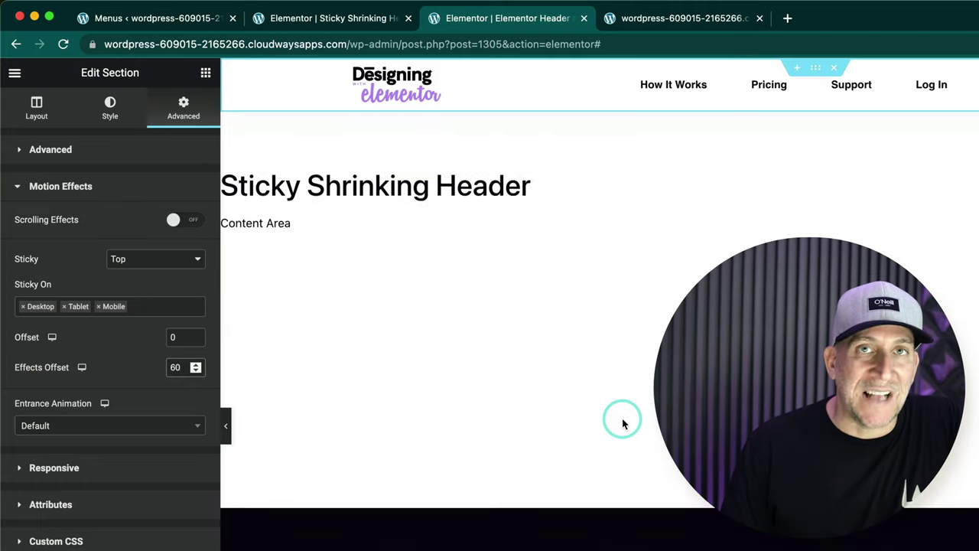
pyautogui.scroll(-5, 620, 423)
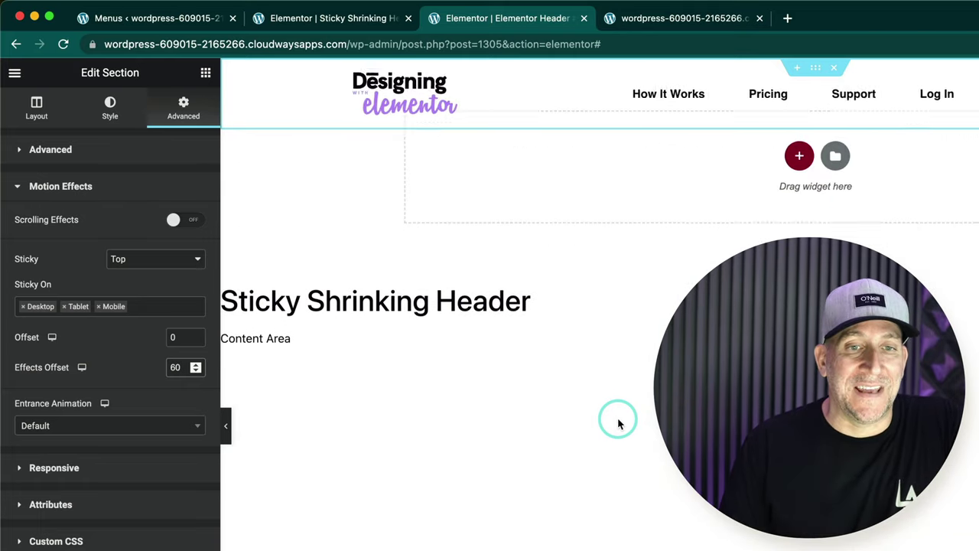
# Save the header template's changes and switch to the live homepage
pyautogui.scroll(5, 620, 423)
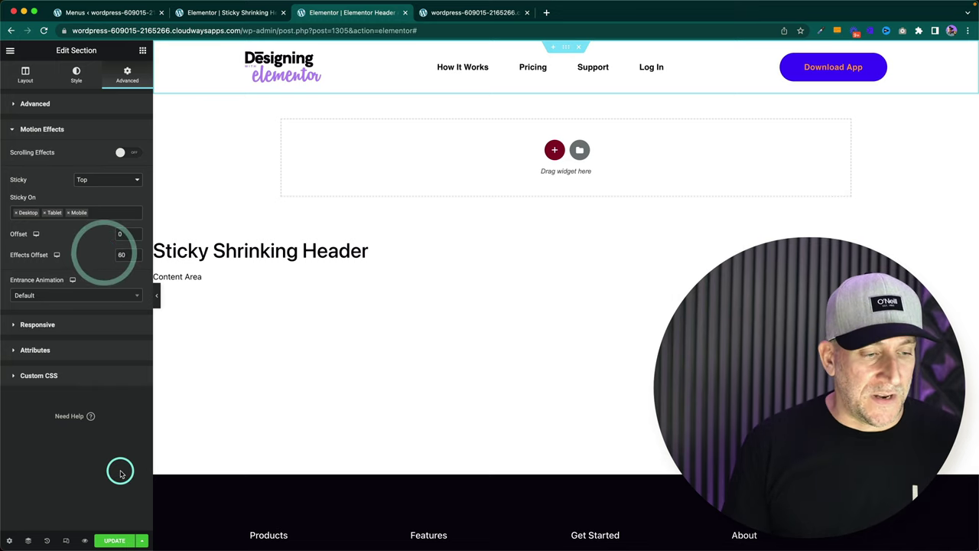
pyautogui.click(116, 540)
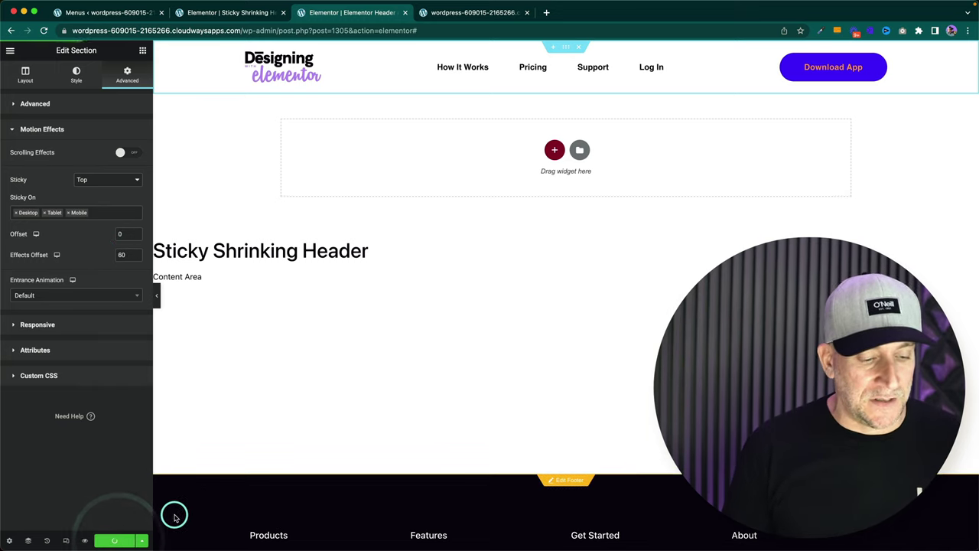
pyautogui.click(459, 13)
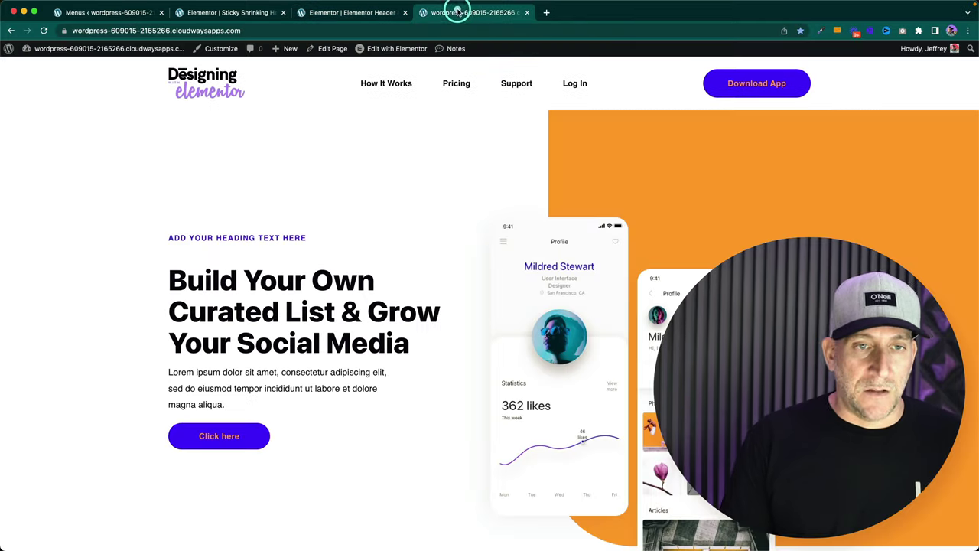
# Test how the unstyled sticky header behaves over the live homepage's content
pyautogui.scroll(-5, 494, 210)
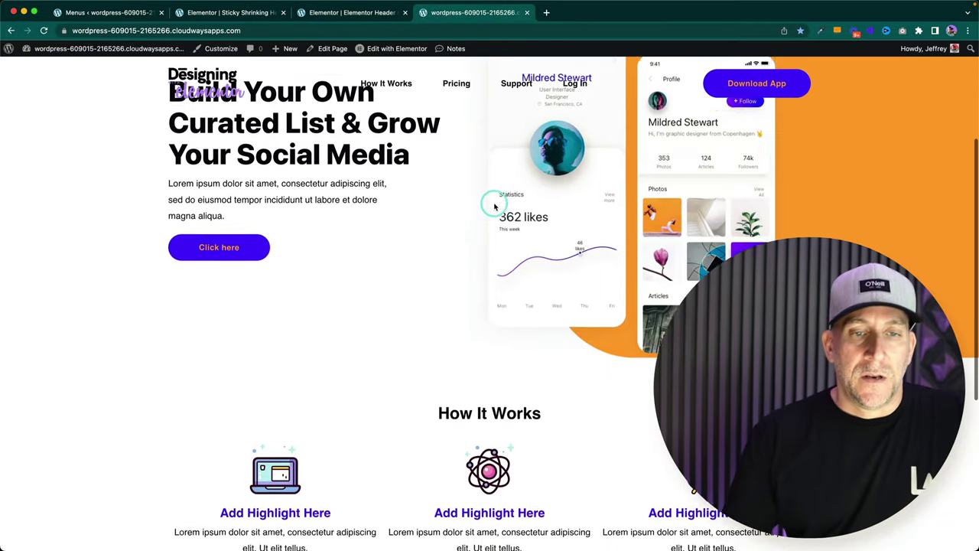
pyautogui.scroll(5, 496, 200)
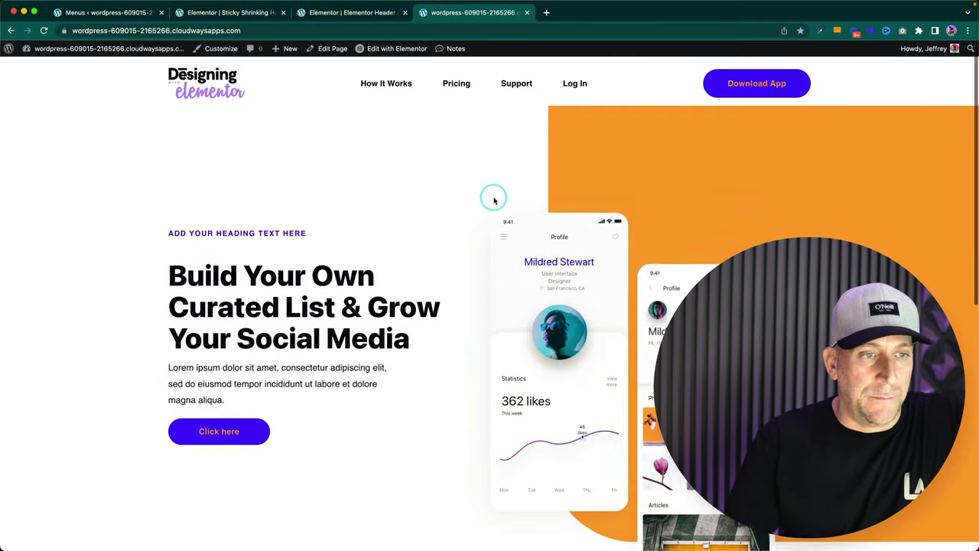
pyautogui.scroll(-5, 494, 197)
pyautogui.scroll(5, 494, 197)
pyautogui.scroll(-2, 494, 201)
pyautogui.scroll(-3, 494, 200)
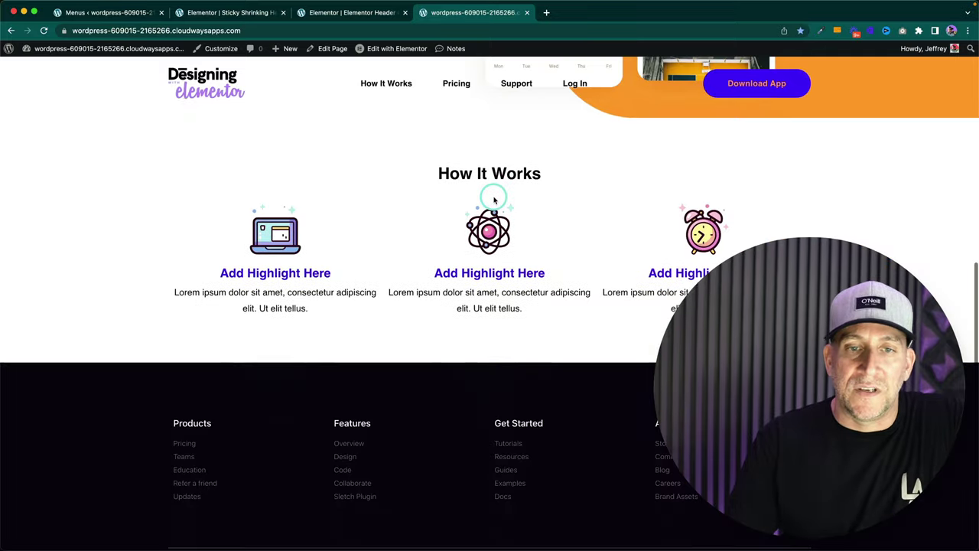
pyautogui.scroll(5, 494, 200)
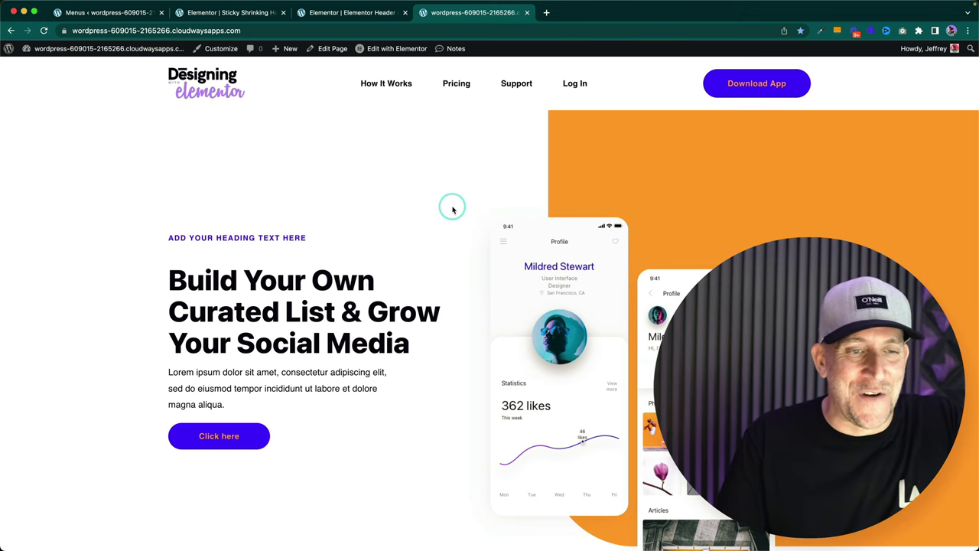
pyautogui.scroll(-5, 452, 209)
pyautogui.scroll(5, 452, 208)
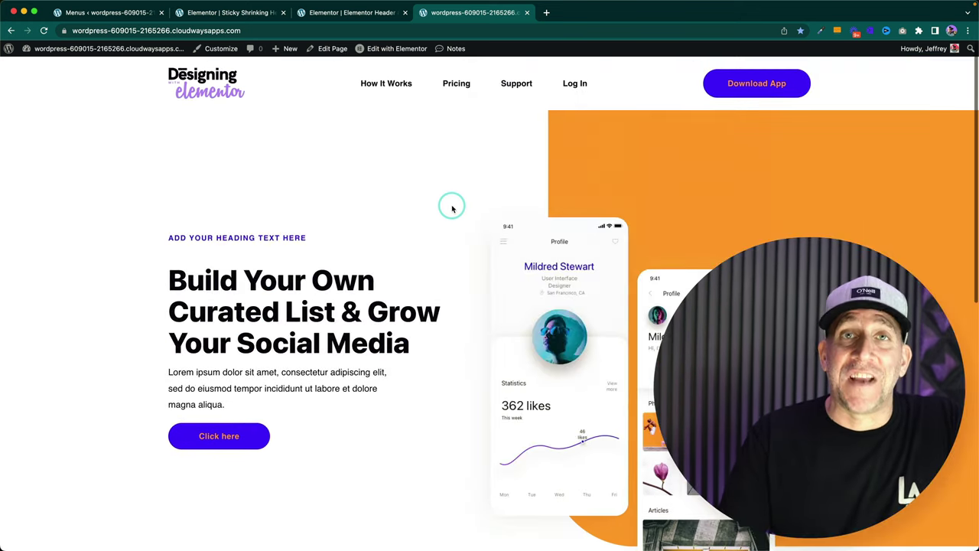
pyautogui.scroll(-5, 452, 207)
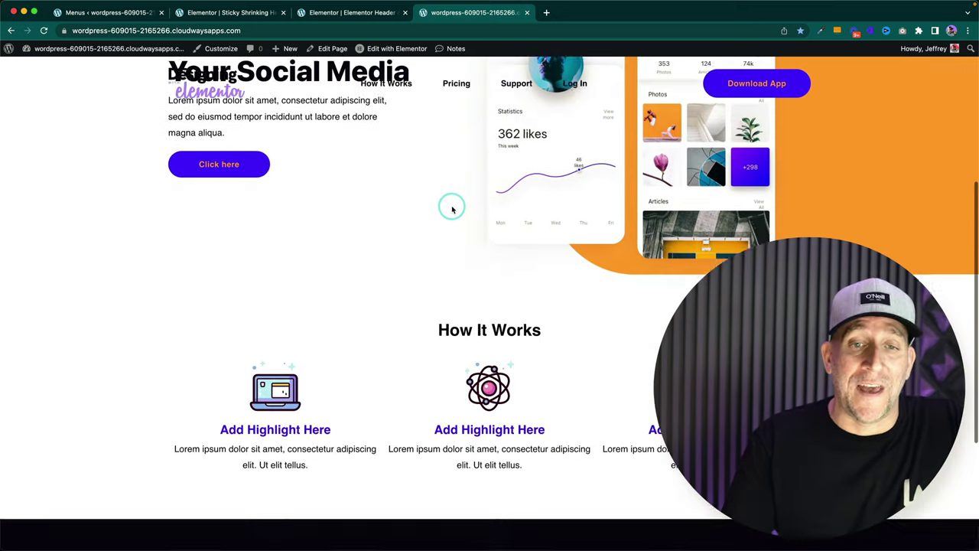
pyautogui.scroll(4, 450, 208)
pyautogui.scroll(1, 451, 209)
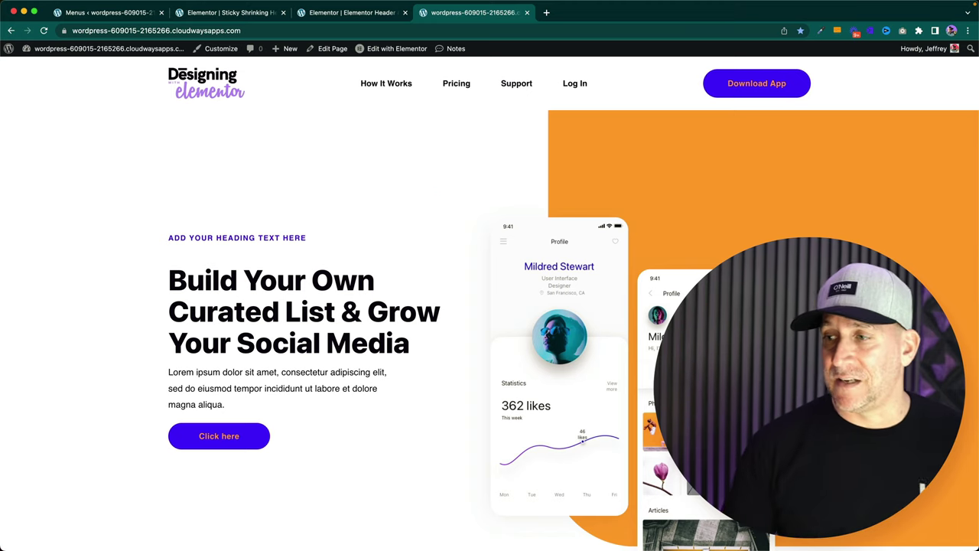
# Switch to the code editor and review the shrink CSS, highlighting the shrinking header section rules
pyautogui.click(917, 94)
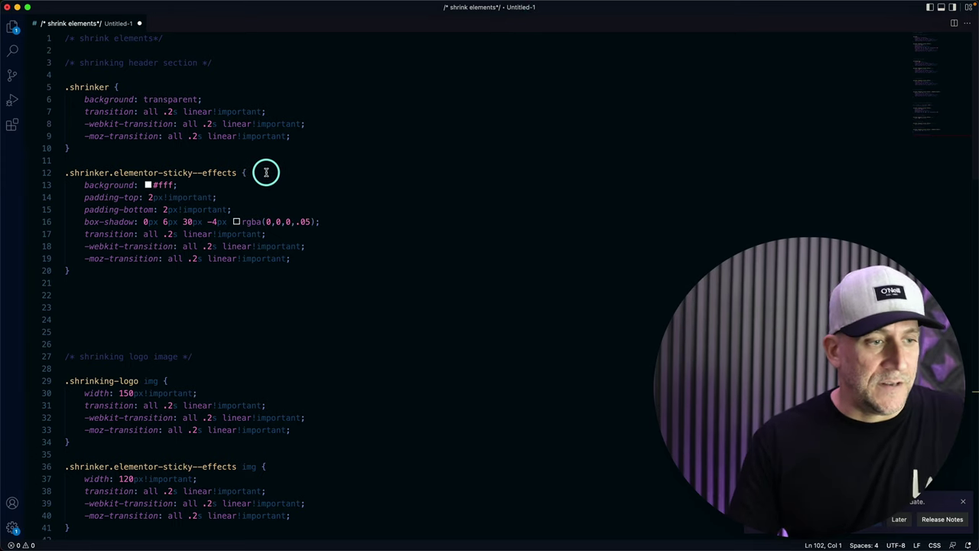
pyautogui.scroll(-20, 266, 172)
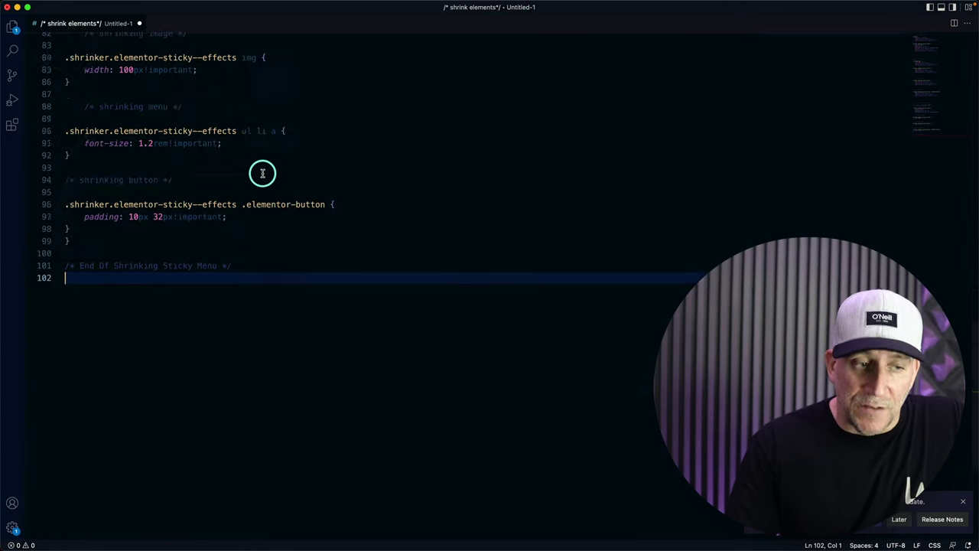
pyautogui.scroll(20, 262, 173)
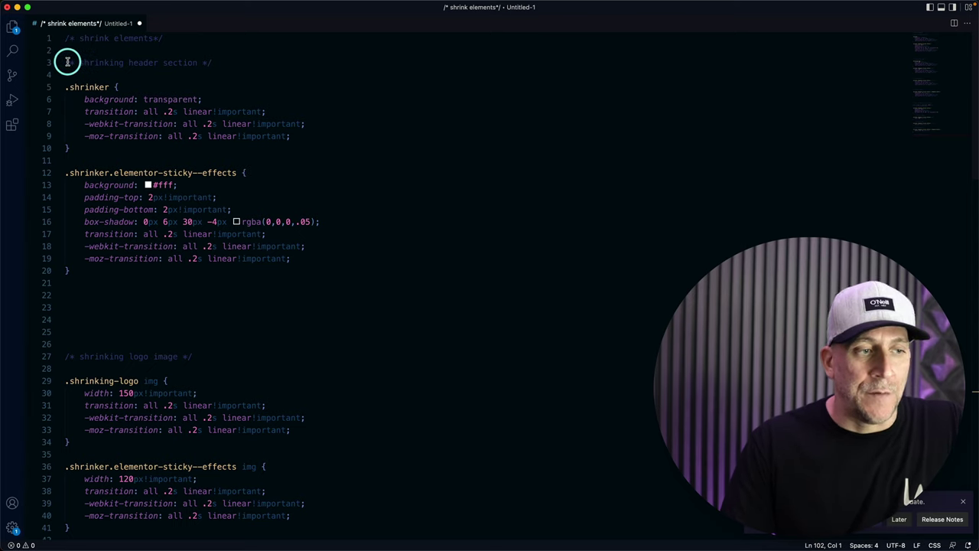
pyautogui.moveTo(66, 63); pyautogui.dragTo(116, 267)
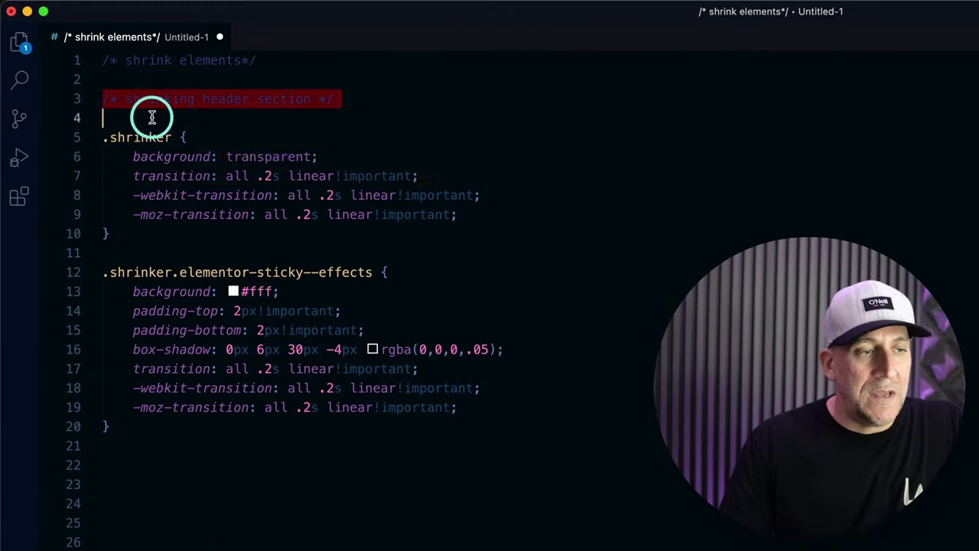
pyautogui.moveTo(182, 419); pyautogui.dragTo(180, 446)
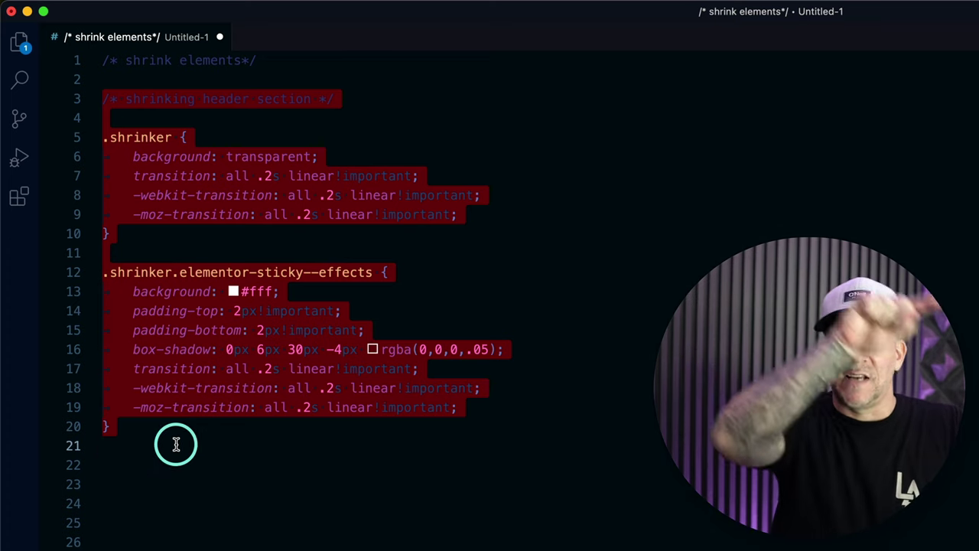
pyautogui.click(181, 462)
pyautogui.scroll(-8, 184, 459)
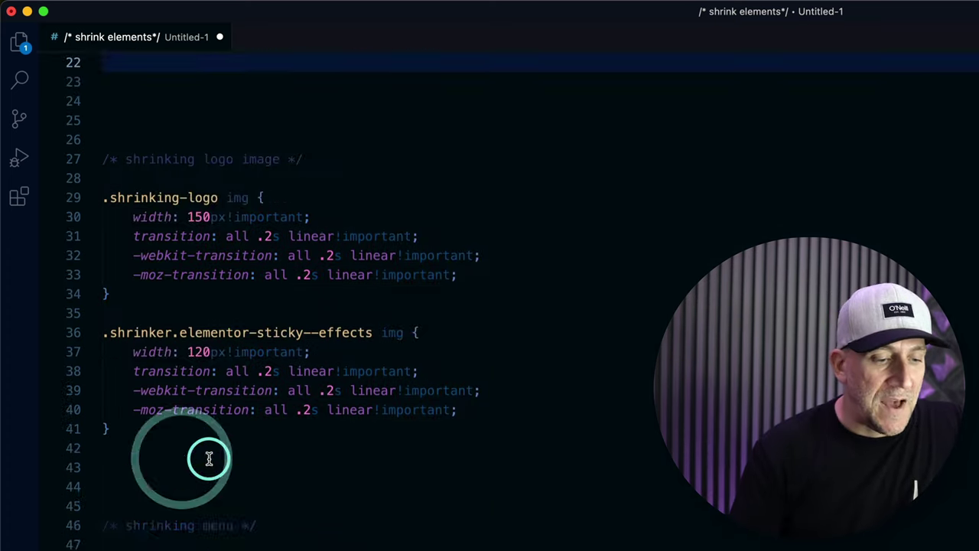
# Review the CSS blocks for the shrinking logo image, menu and button by highlighting each one
pyautogui.moveTo(105, 127); pyautogui.dragTo(227, 404)
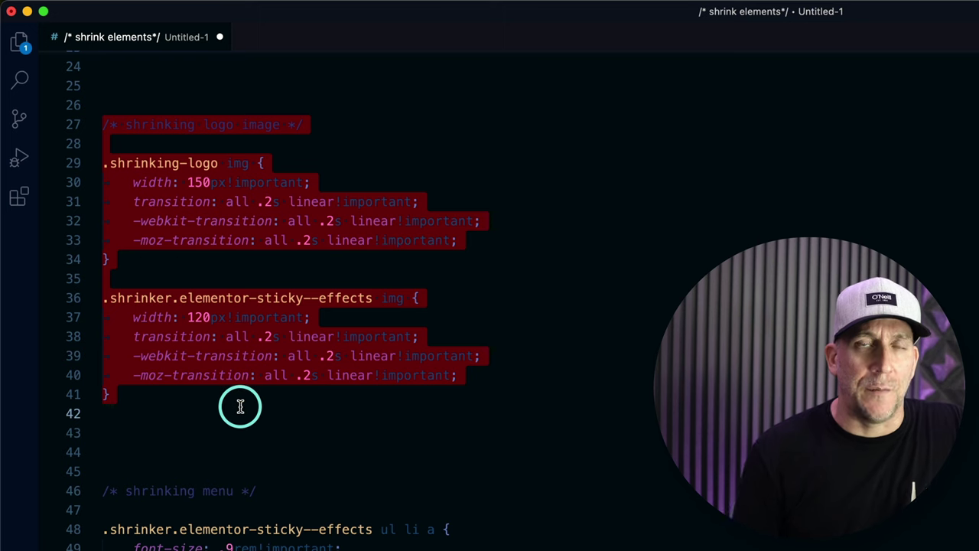
pyautogui.scroll(-10, 241, 405)
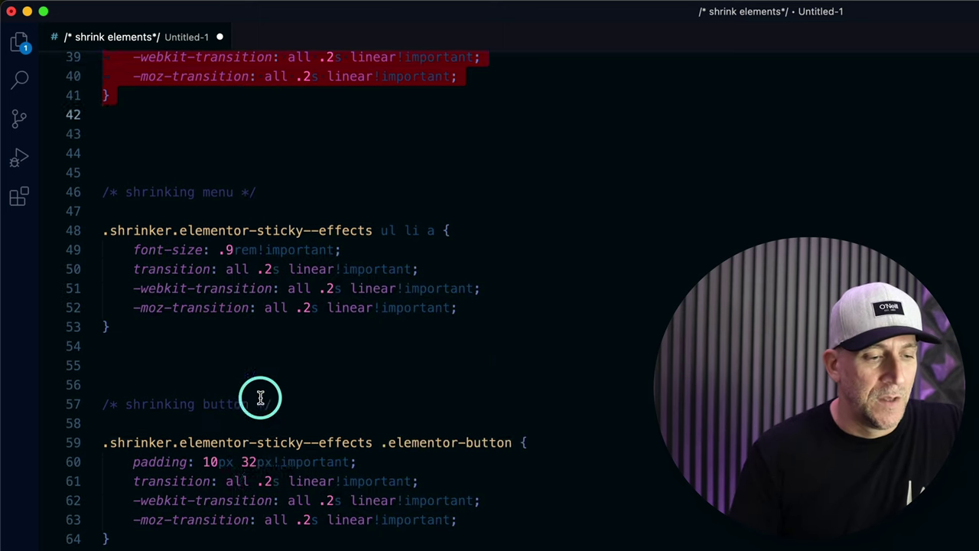
pyautogui.moveTo(103, 102); pyautogui.dragTo(154, 237)
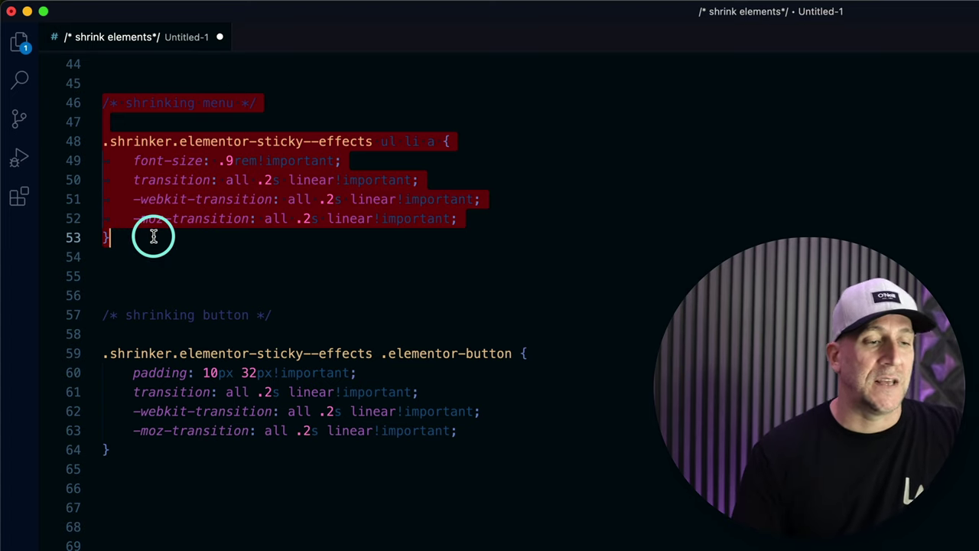
pyautogui.scroll(-2, 157, 252)
pyautogui.moveTo(104, 265); pyautogui.dragTo(153, 406)
pyautogui.scroll(15, 212, 411)
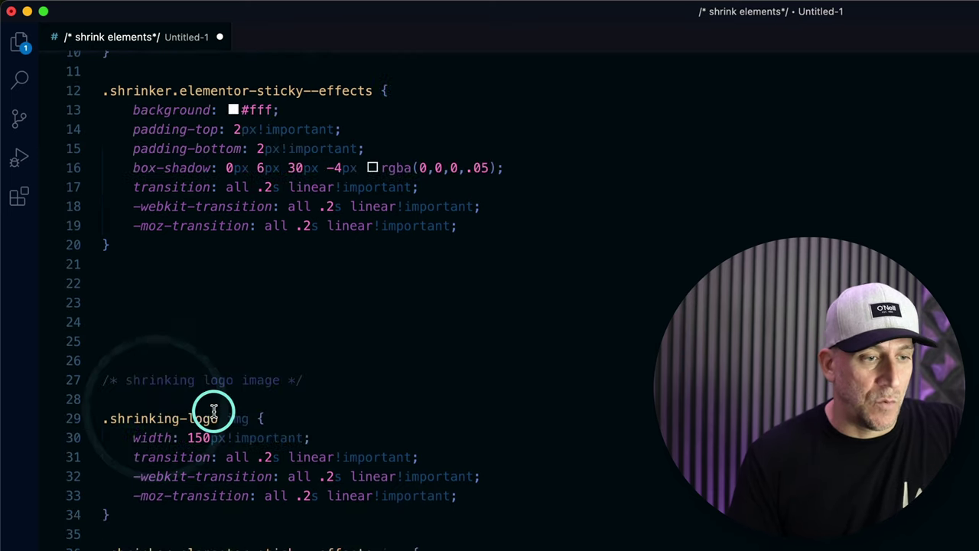
pyautogui.scroll(3, 222, 383)
# Copy the shrinking header section CSS and open Additional CSS in the site's WordPress Customizer
pyautogui.click(263, 251)
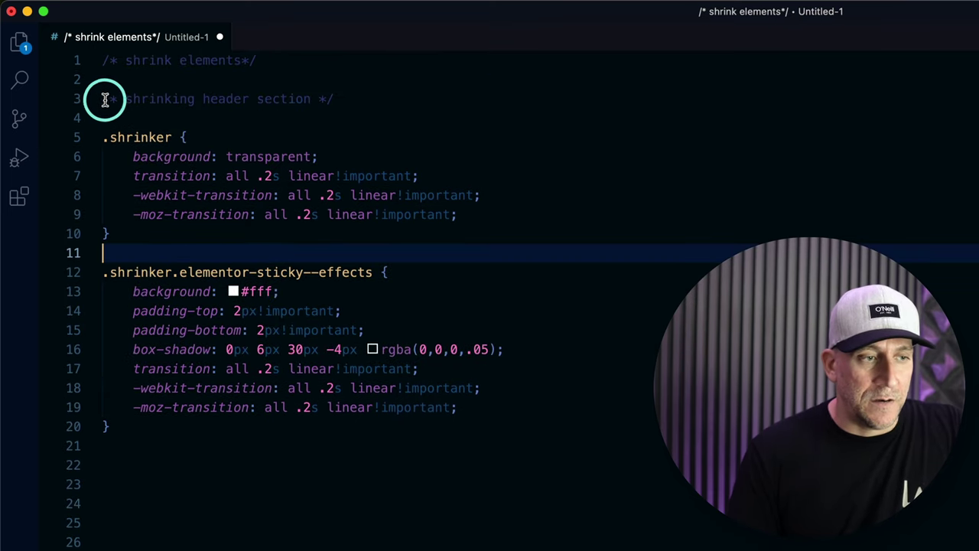
pyautogui.moveTo(106, 100); pyautogui.dragTo(254, 432)
pyautogui.hotkey('ctrl', 'c')
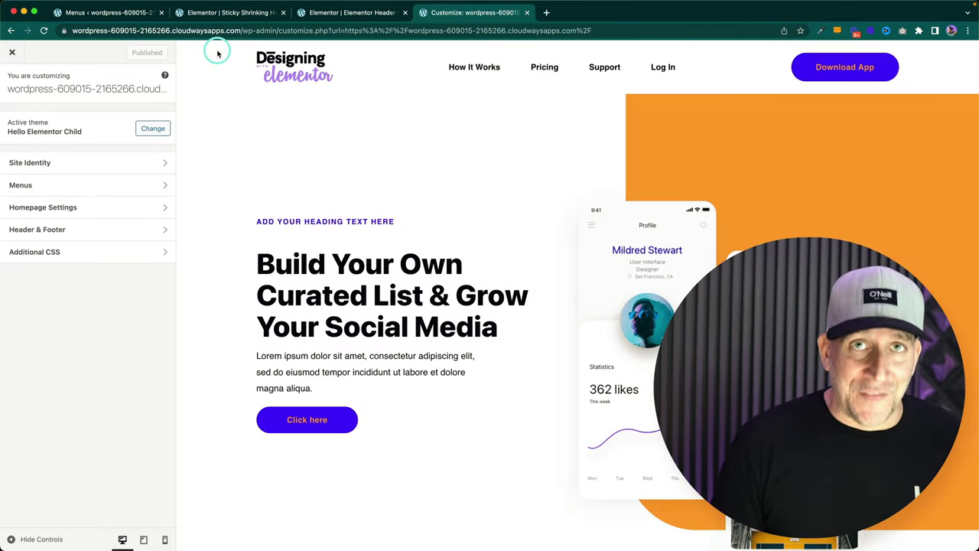
pyautogui.click(139, 252)
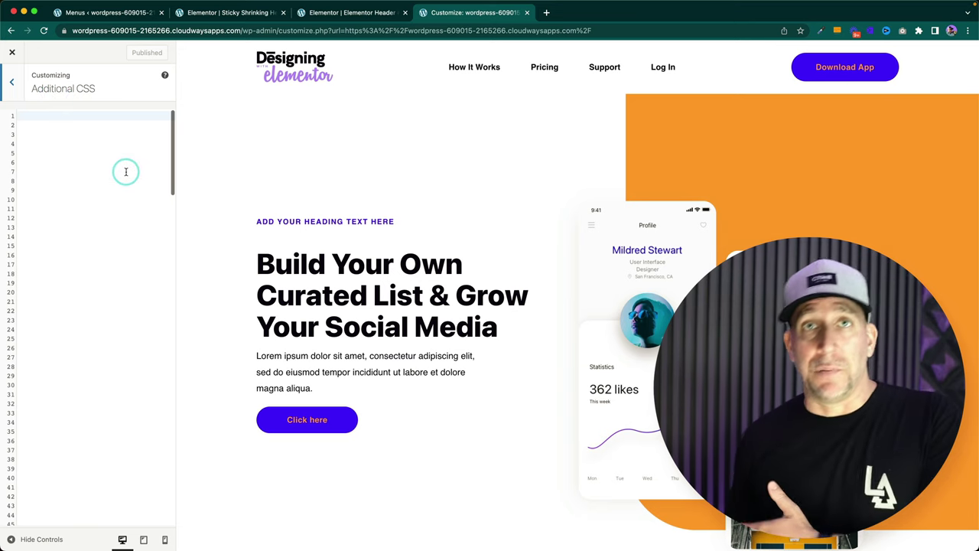
# In the Elementor header template, examine the Custom CSS area of Site Settings and enlarge its code box
pyautogui.click(342, 11)
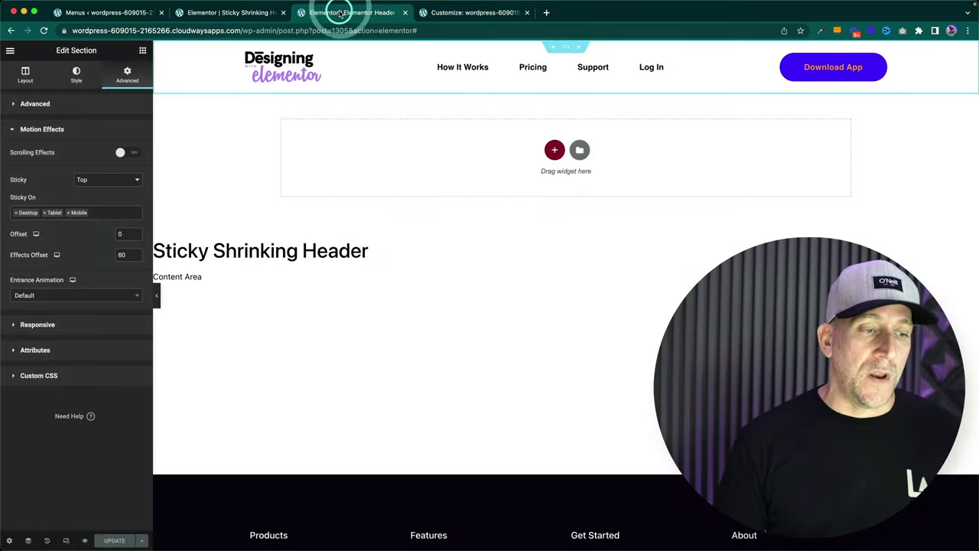
pyautogui.click(9, 51)
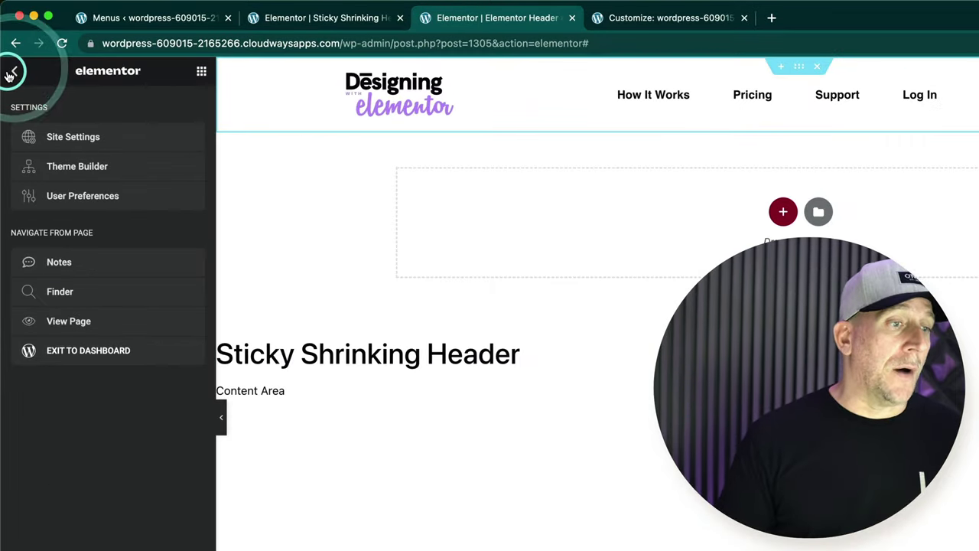
pyautogui.click(47, 100)
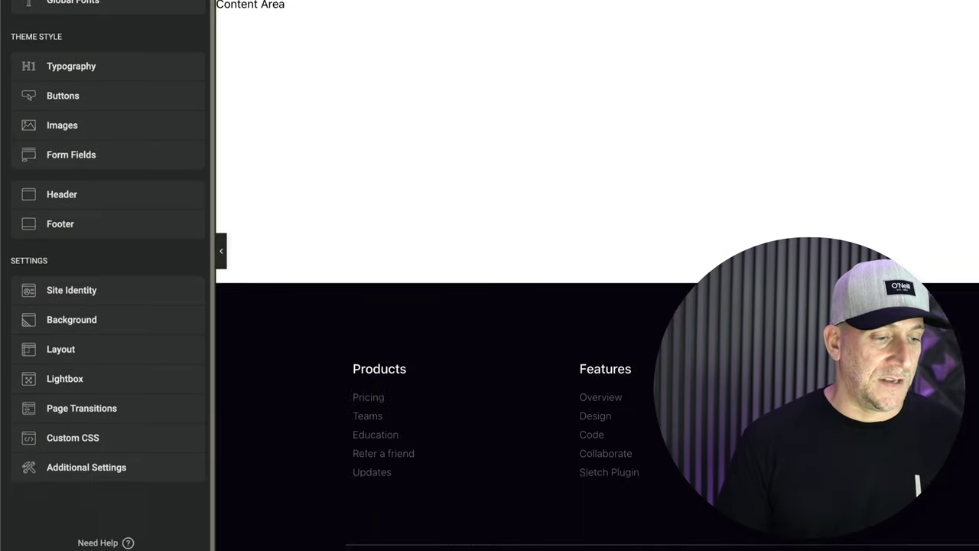
pyautogui.click(62, 422)
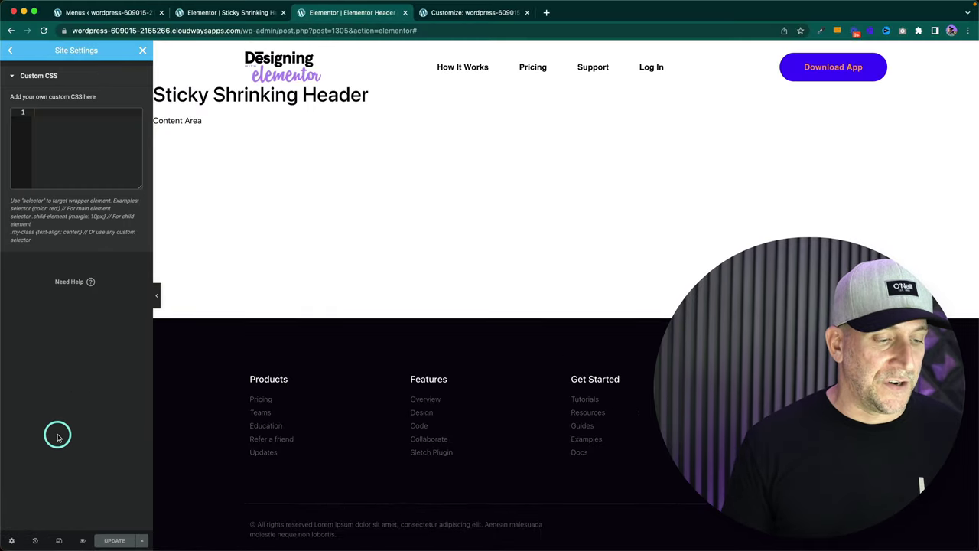
pyautogui.click(42, 106)
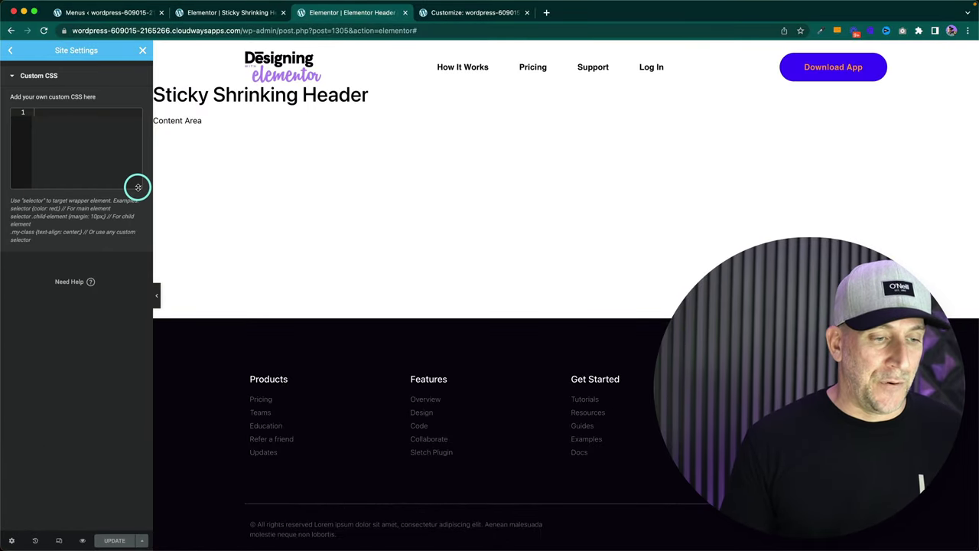
pyautogui.moveTo(138, 186); pyautogui.dragTo(122, 256)
# Paste the shrinking header section CSS into the Customizer's Additional CSS
pyautogui.hotkey('ctrl', 'Tab')
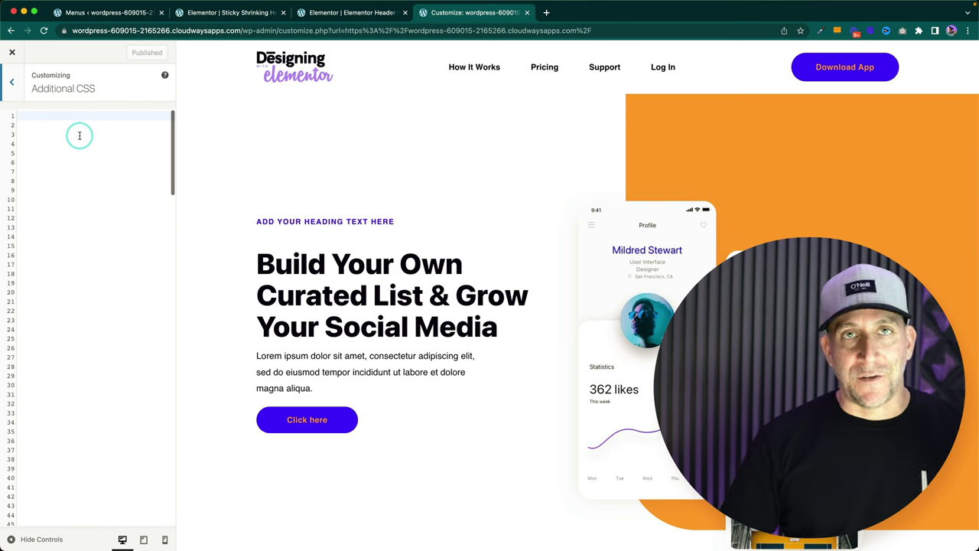
pyautogui.click(59, 116)
pyautogui.hotkey('ctrl', 'v')
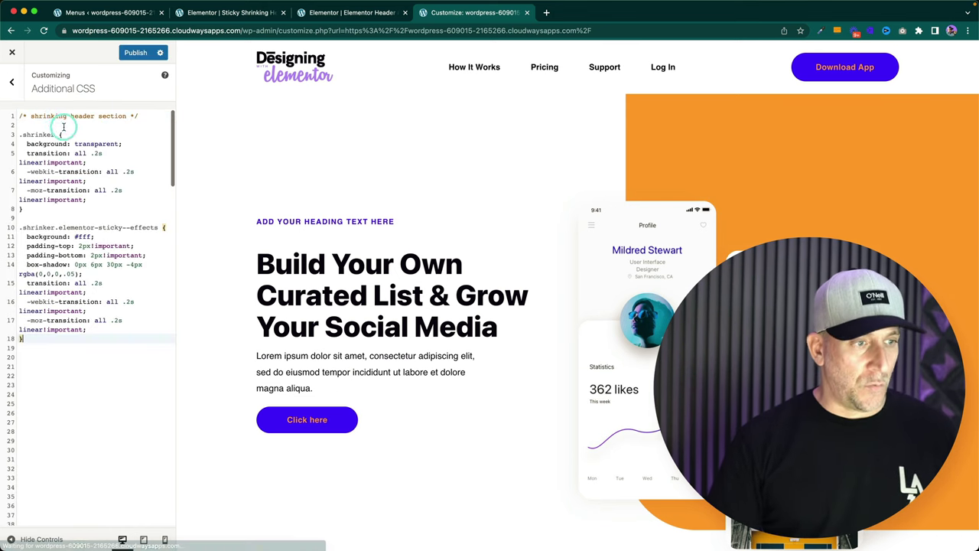
# Test the header section's shrinking, white background and shadow over the content in the Customizer preview
pyautogui.scroll(-7, 464, 260)
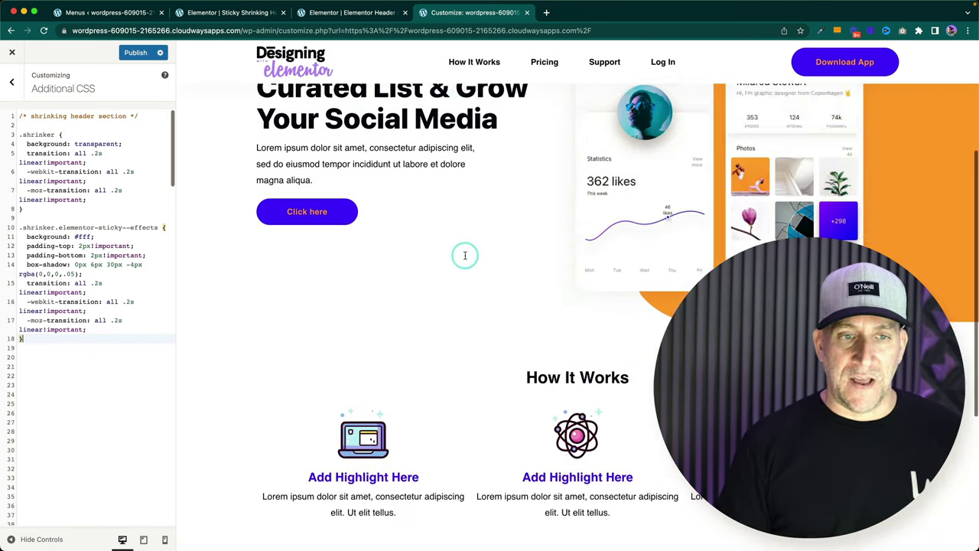
pyautogui.scroll(7, 464, 253)
pyautogui.scroll(-2, 464, 257)
pyautogui.scroll(-4, 464, 256)
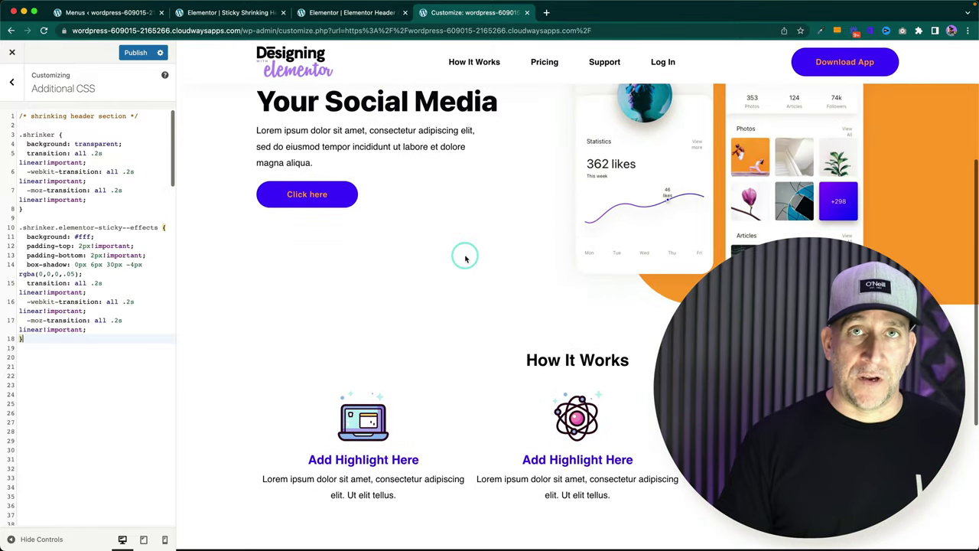
pyautogui.scroll(6, 464, 256)
pyautogui.scroll(-3, 464, 258)
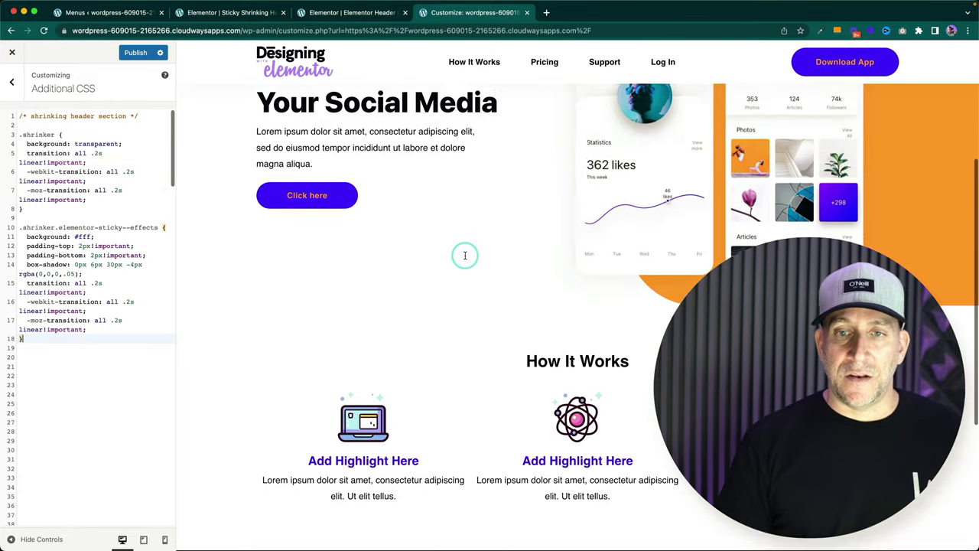
pyautogui.scroll(3, 464, 254)
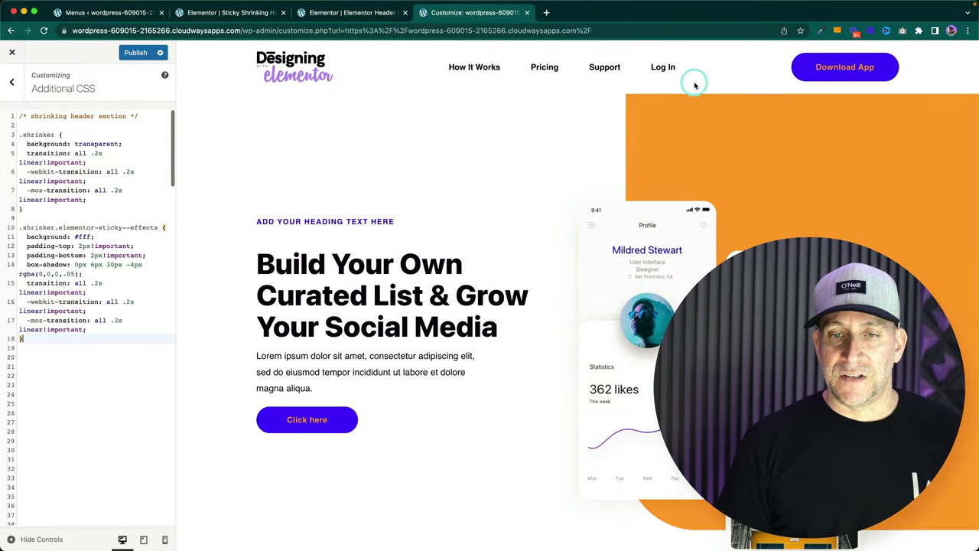
pyautogui.click(357, 14)
pyautogui.click(456, 13)
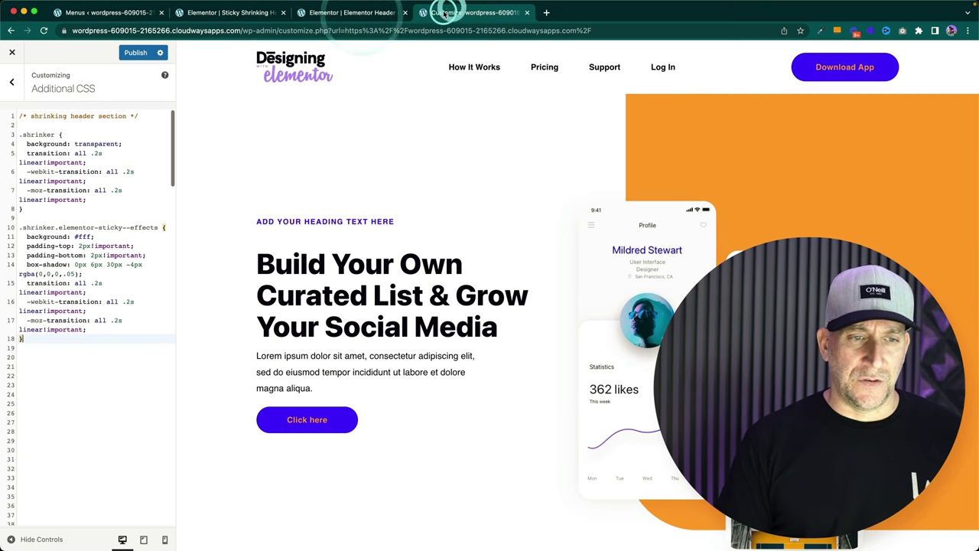
# Publish the Additional CSS, leave the Customizer and open the home page for editing in Elementor
pyautogui.click(131, 53)
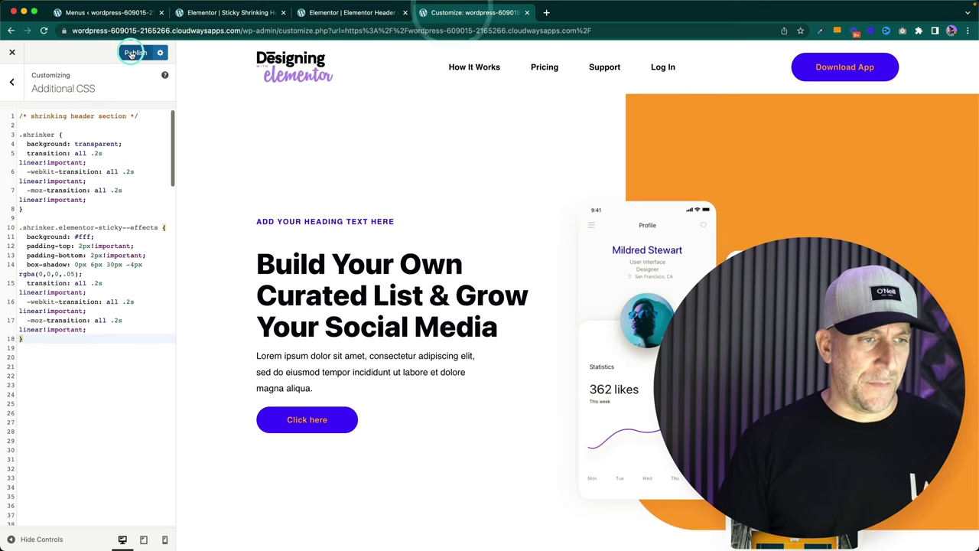
pyautogui.click(13, 52)
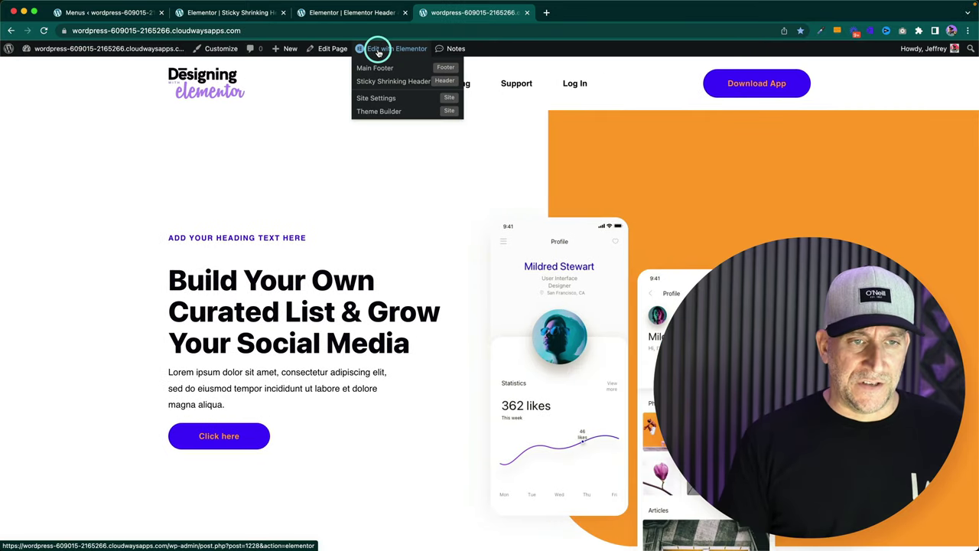
pyautogui.click(378, 51)
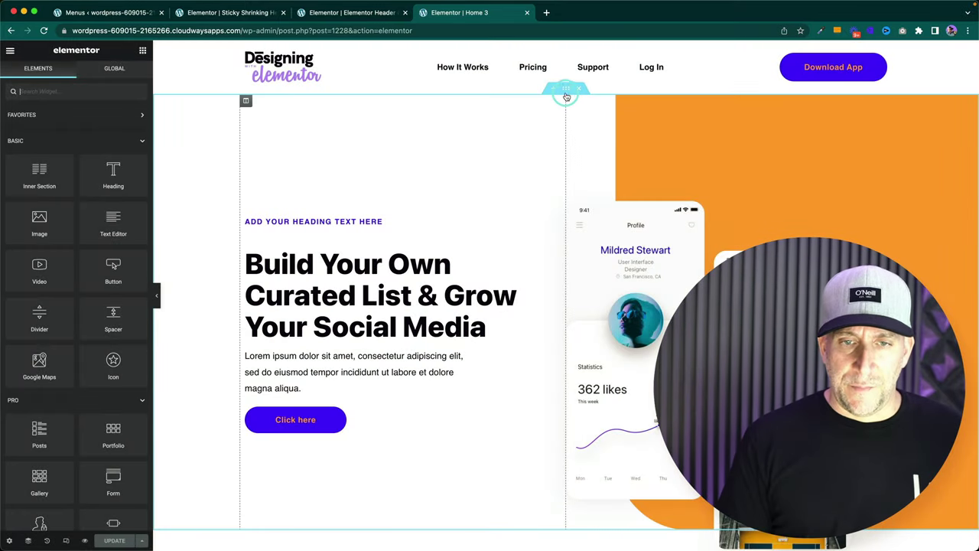
# Set the hero section's top margin to -107 px so it sits beneath the header, and update the page
pyautogui.click(566, 94)
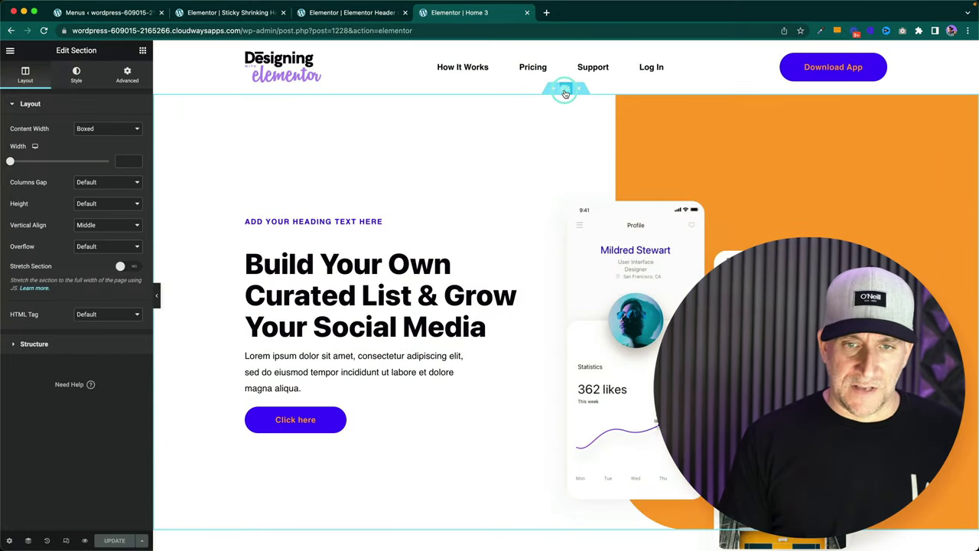
pyautogui.click(127, 74)
pyautogui.click(30, 141)
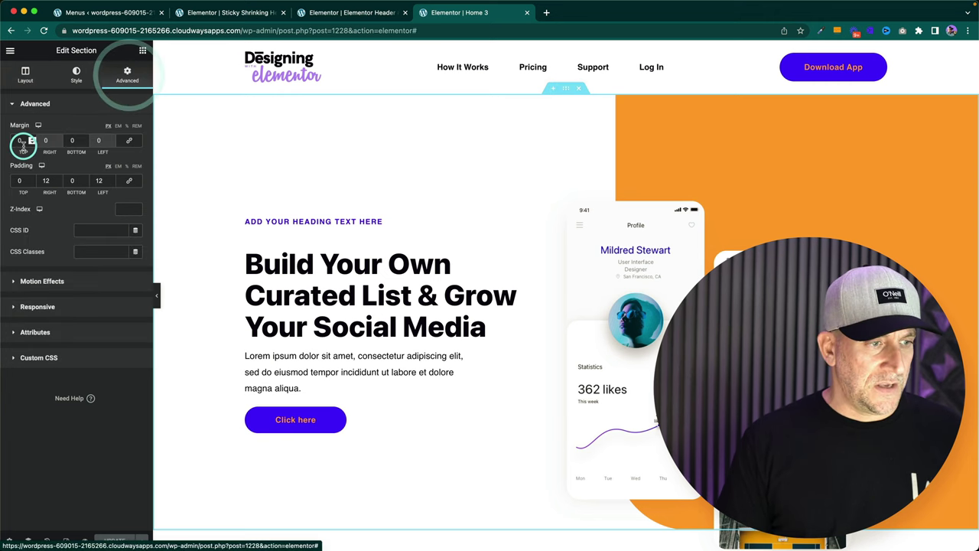
pyautogui.click(32, 138)
pyautogui.click(32, 138)
pyautogui.click(32, 138)
pyautogui.click(32, 138)
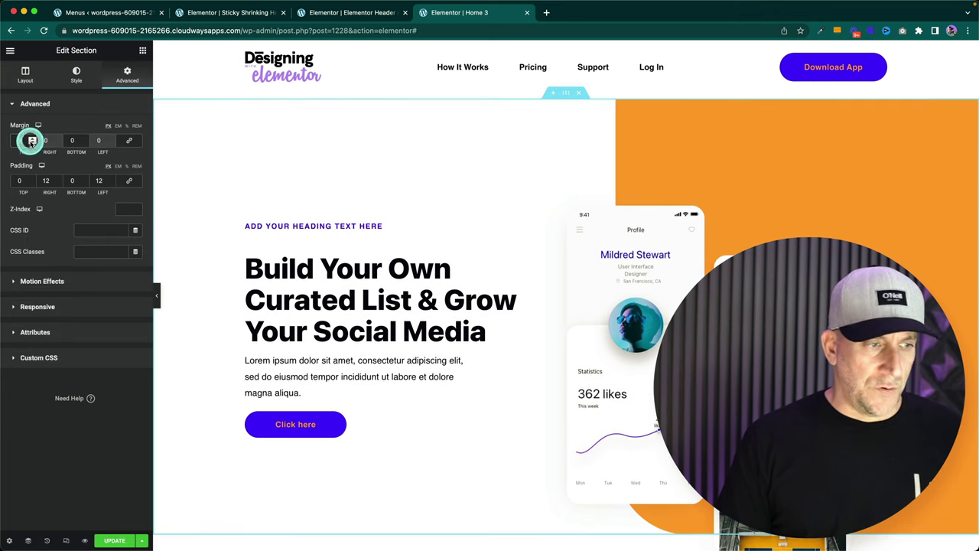
pyautogui.click(33, 139)
pyautogui.click(32, 143)
pyautogui.click(32, 143)
pyautogui.click(33, 143)
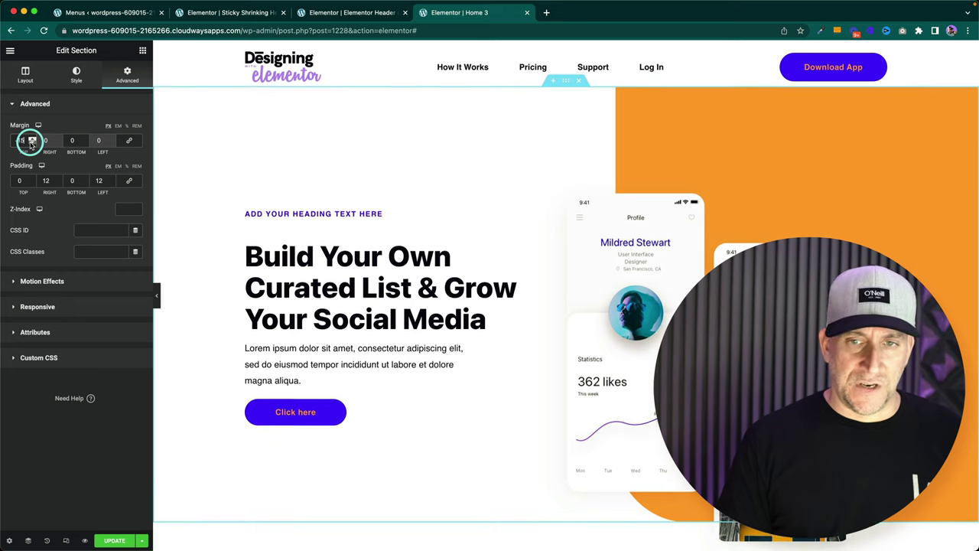
pyautogui.click(32, 143)
pyautogui.click(32, 143)
pyautogui.click(32, 143)
pyautogui.click(32, 143)
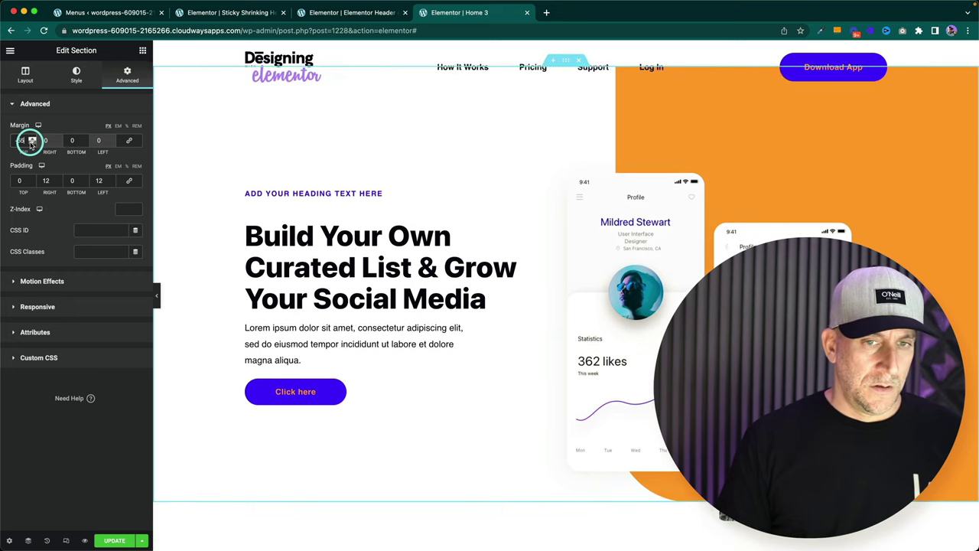
pyautogui.click(32, 143)
pyautogui.click(33, 143)
pyautogui.click(33, 143)
pyautogui.click(32, 143)
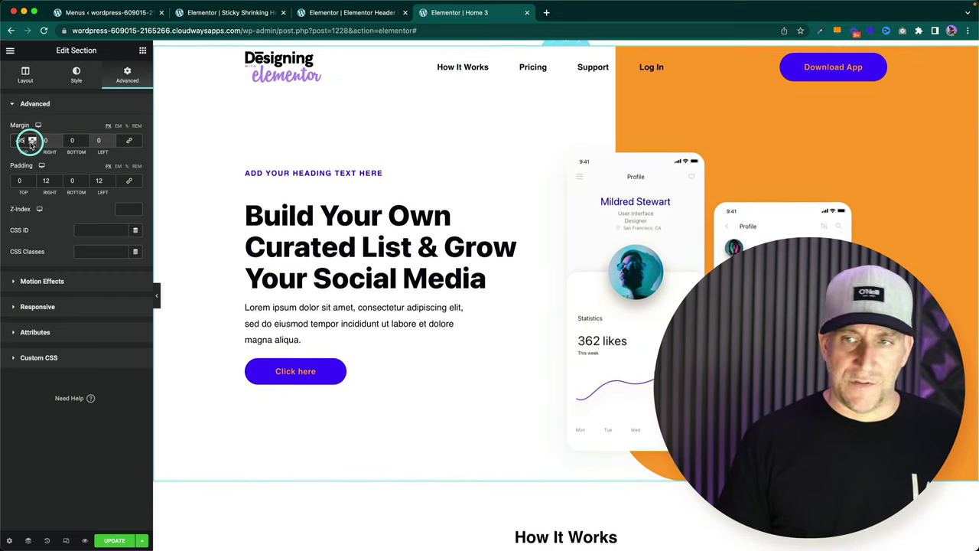
pyautogui.click(32, 143)
pyautogui.click(32, 143)
pyautogui.click(33, 143)
pyautogui.click(32, 143)
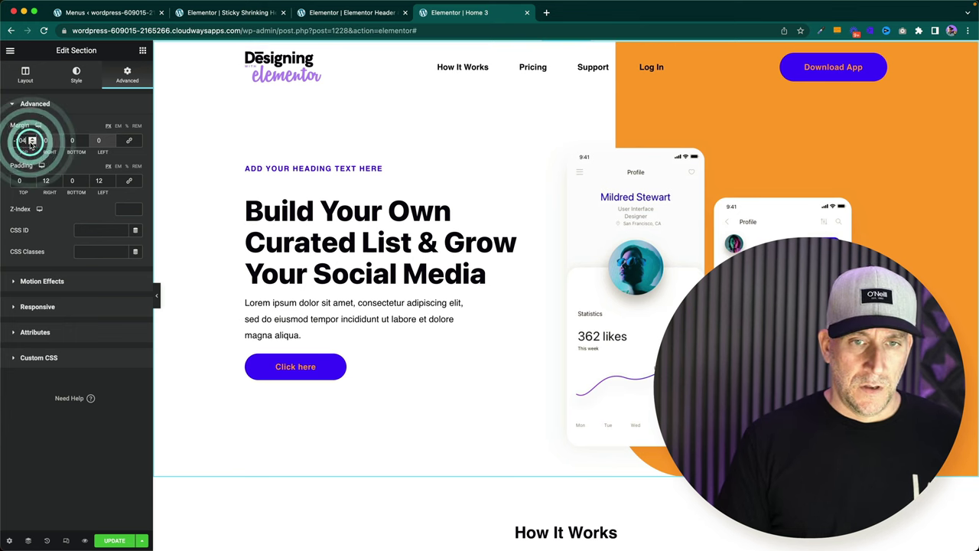
pyautogui.click(31, 143)
pyautogui.click(32, 143)
pyautogui.click(31, 143)
pyautogui.click(32, 143)
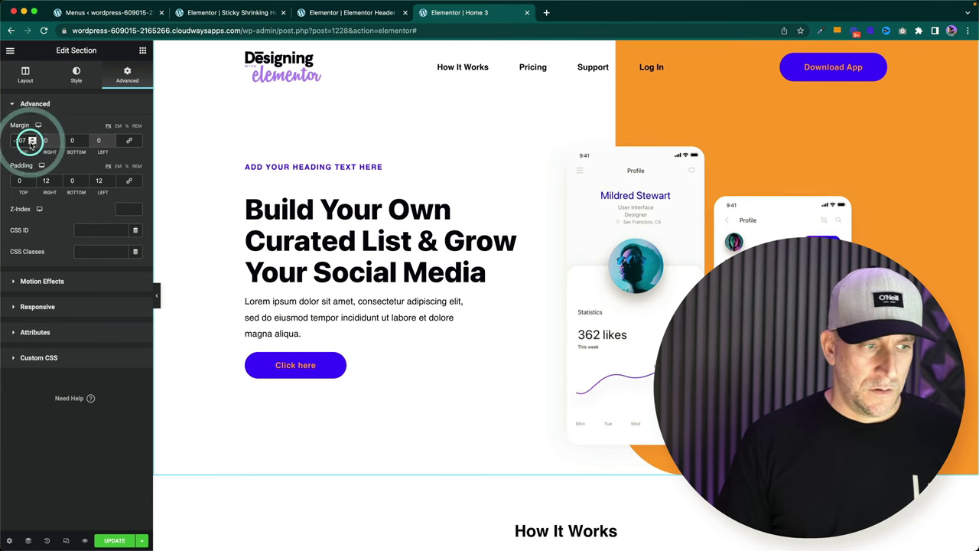
pyautogui.click(31, 143)
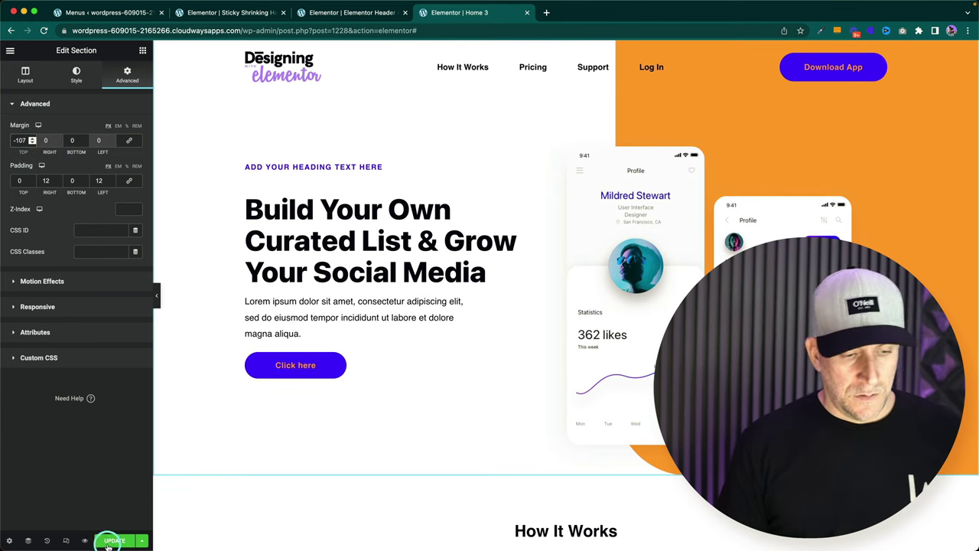
pyautogui.click(116, 540)
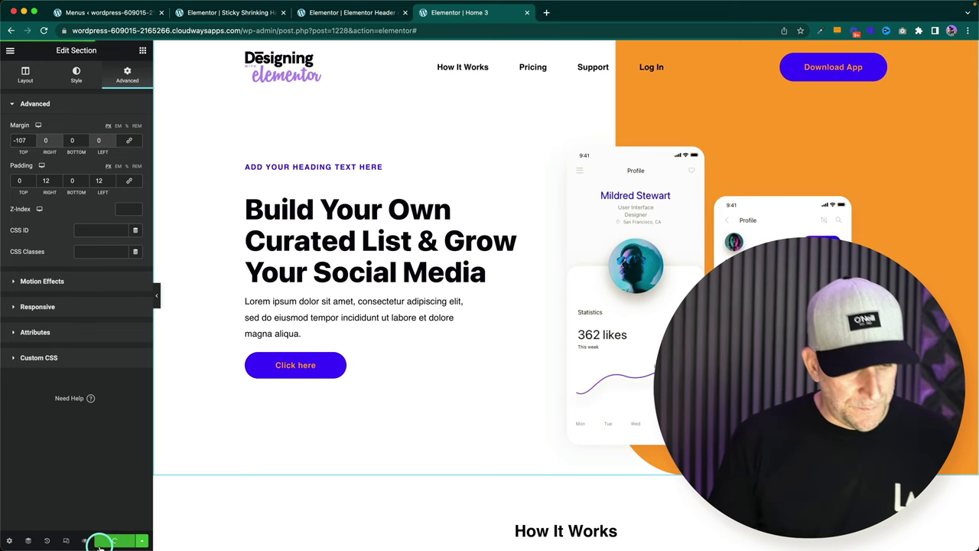
# Preview the home page and check the header over the hero section while scrolling, closing the page's editor tab
pyautogui.click(85, 541)
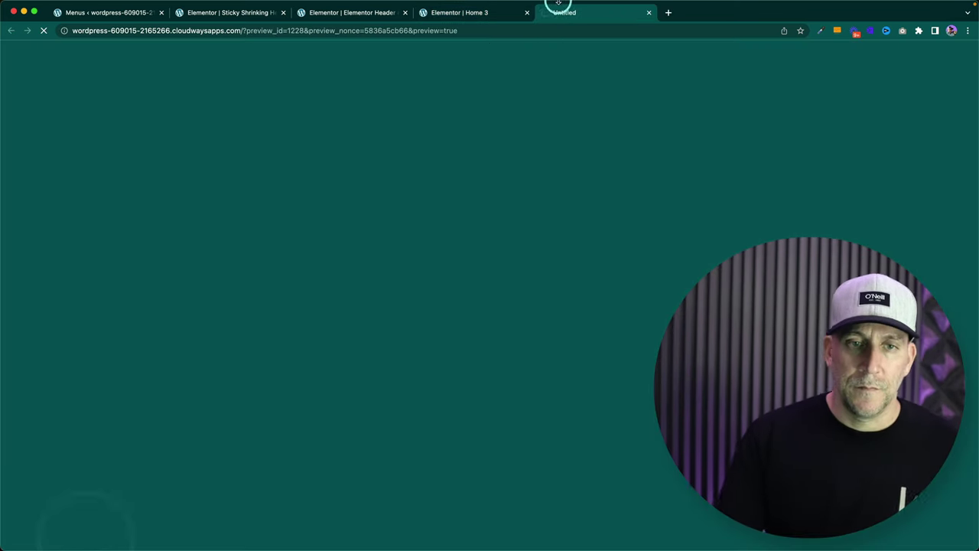
pyautogui.scroll(-5, 570, 198)
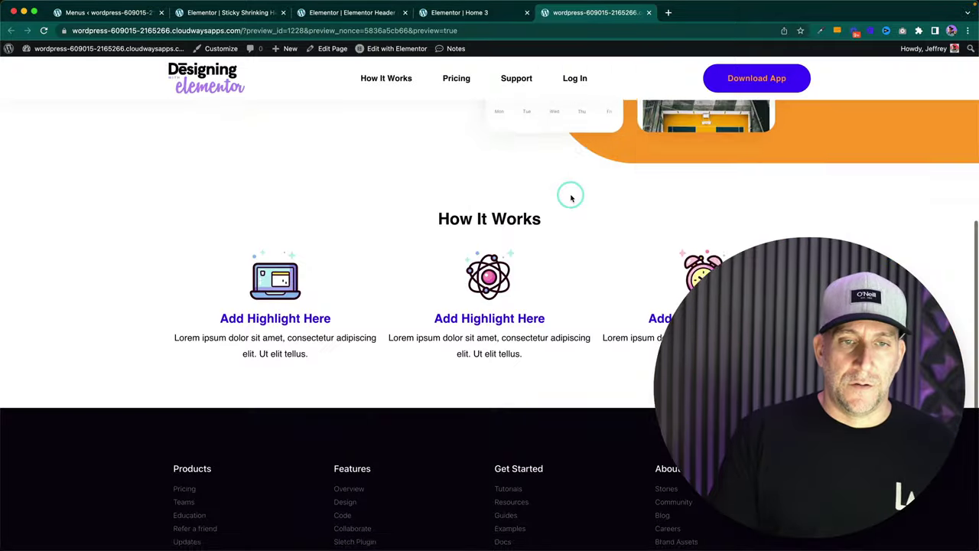
pyautogui.scroll(5, 568, 194)
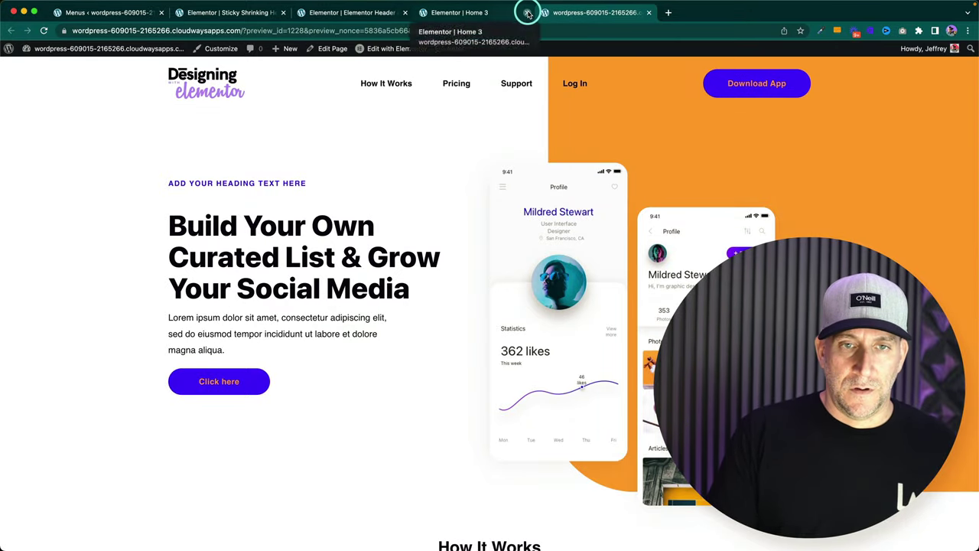
pyautogui.click(526, 12)
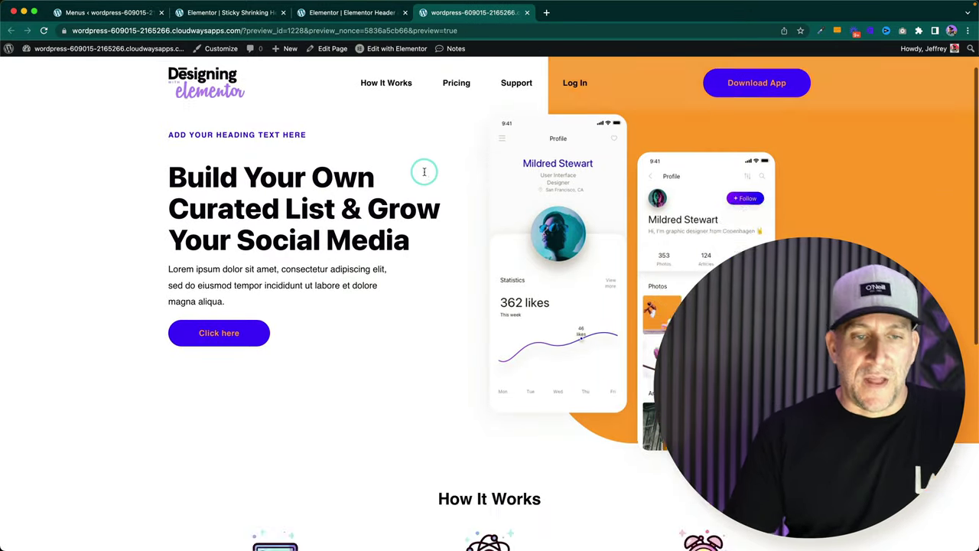
pyautogui.scroll(-5, 421, 169)
pyautogui.scroll(5, 421, 168)
# Reopen Additional CSS in the WordPress Customizer from the previewed home page
pyautogui.moveTo(140, 50)
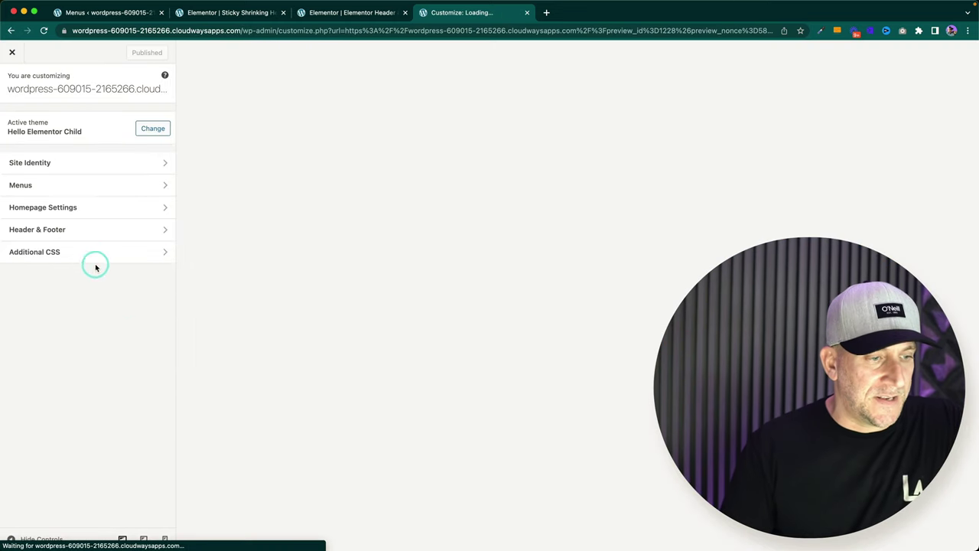
pyautogui.click(98, 255)
pyautogui.click(91, 329)
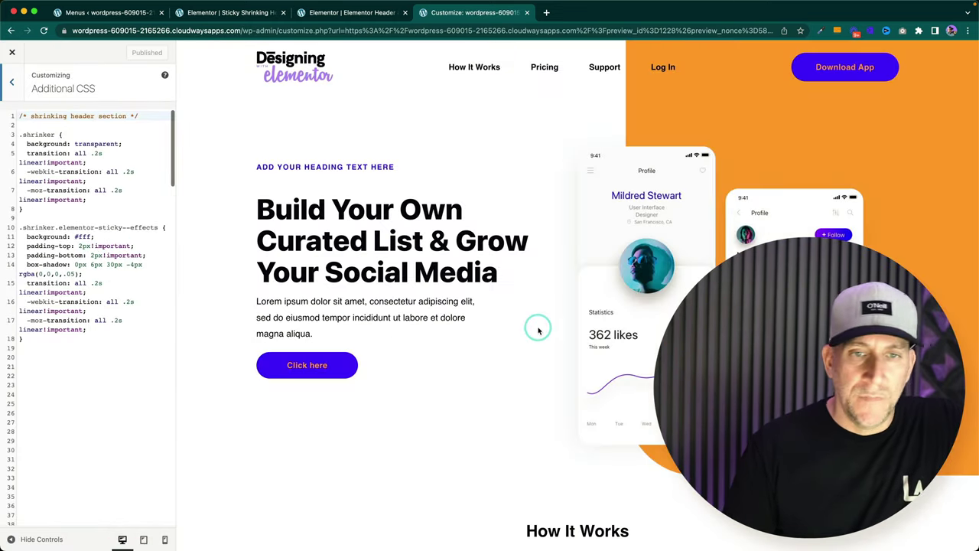
# Examine how the header's background and height change when scrolling down and back up in the Customizer preview
pyautogui.scroll(-5, 538, 330)
pyautogui.scroll(5, 534, 325)
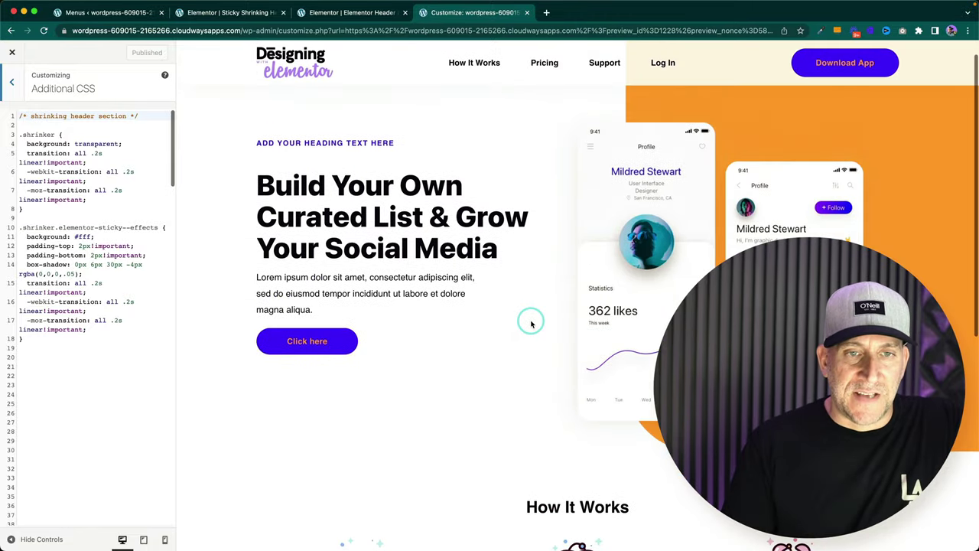
pyautogui.scroll(-3, 530, 322)
pyautogui.scroll(2, 526, 319)
pyautogui.scroll(-5, 523, 313)
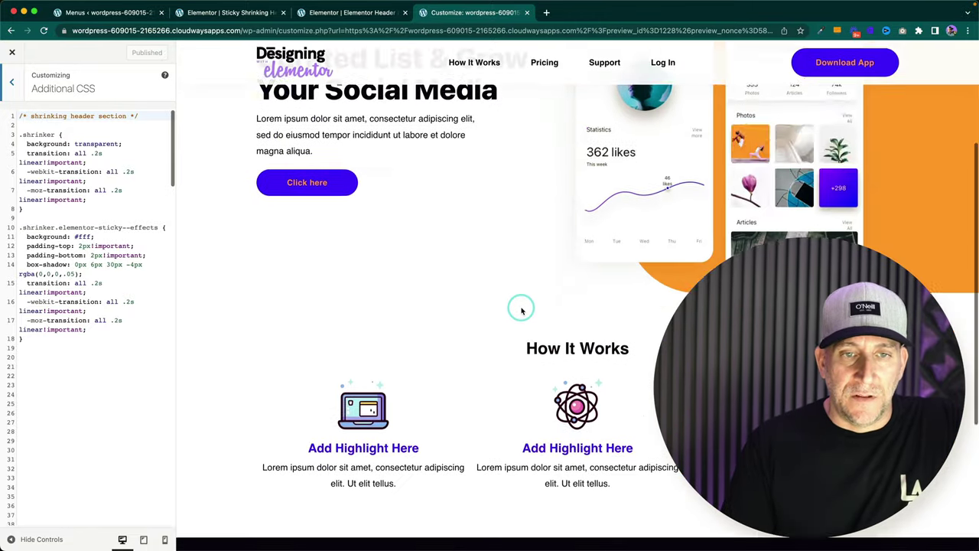
pyautogui.scroll(-2, 521, 310)
pyautogui.scroll(5, 521, 310)
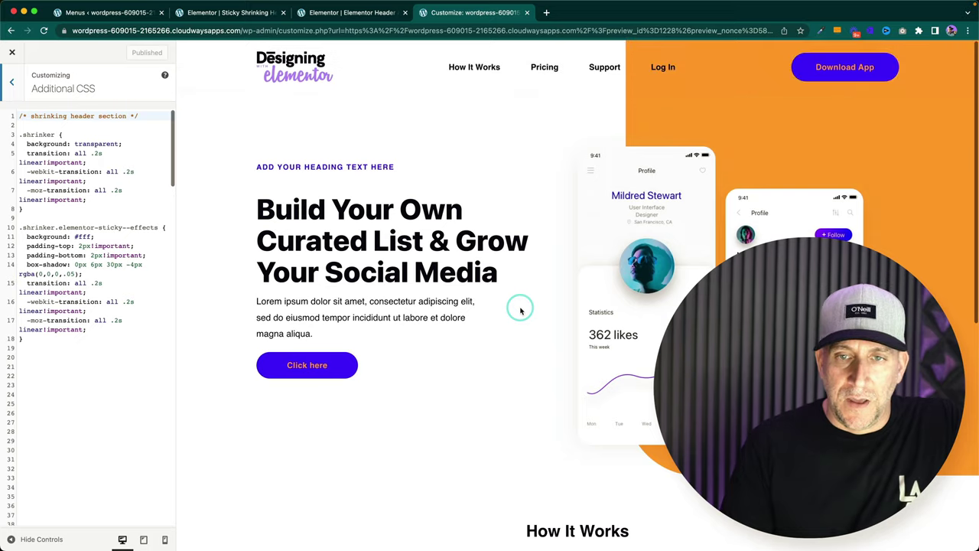
pyautogui.scroll(-5, 519, 307)
pyautogui.scroll(5, 518, 307)
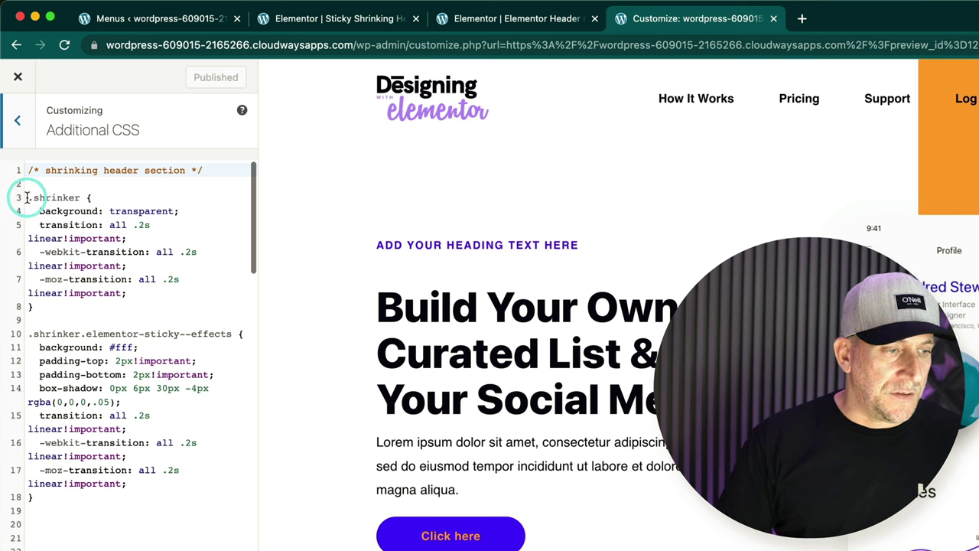
# Try #fff instead of transparent as the background in the .shrinker rule, and undo the change
pyautogui.moveTo(26, 197); pyautogui.dragTo(47, 303)
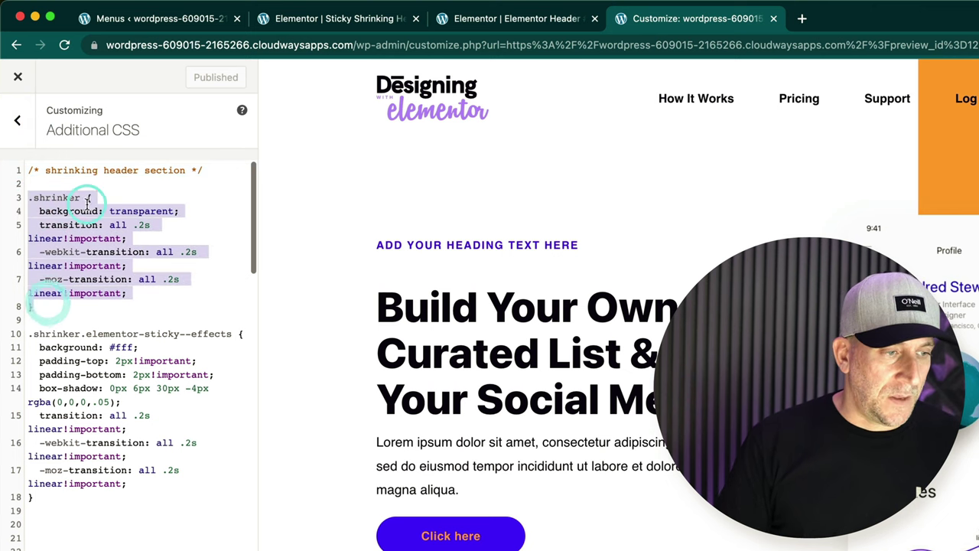
pyautogui.moveTo(80, 197); pyautogui.dragTo(175, 211)
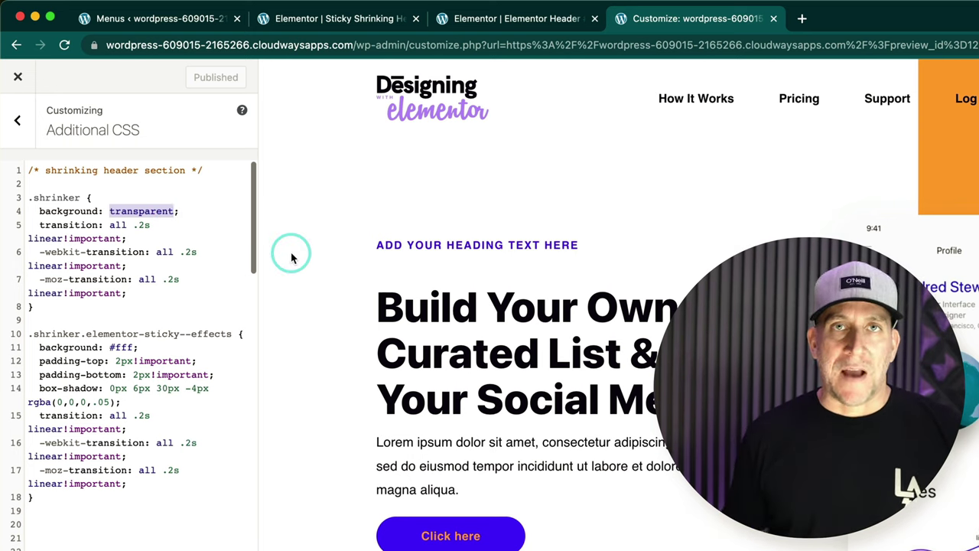
pyautogui.moveTo(172, 211); pyautogui.dragTo(139, 209)
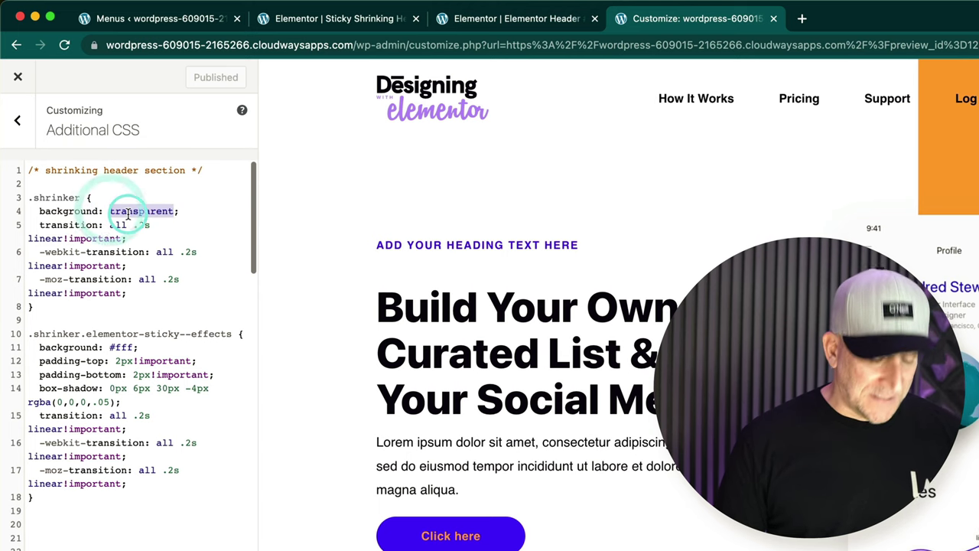
pyautogui.write('#')
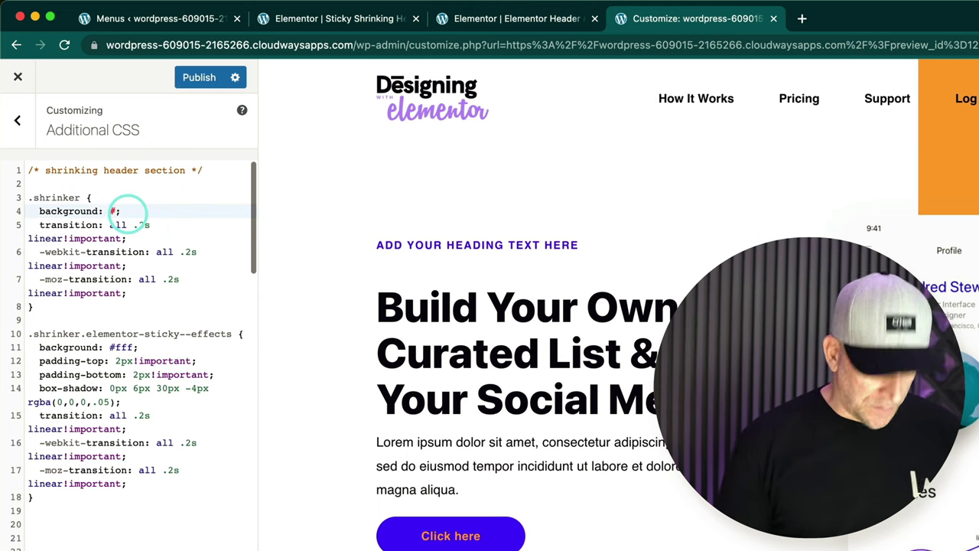
pyautogui.write('fff')
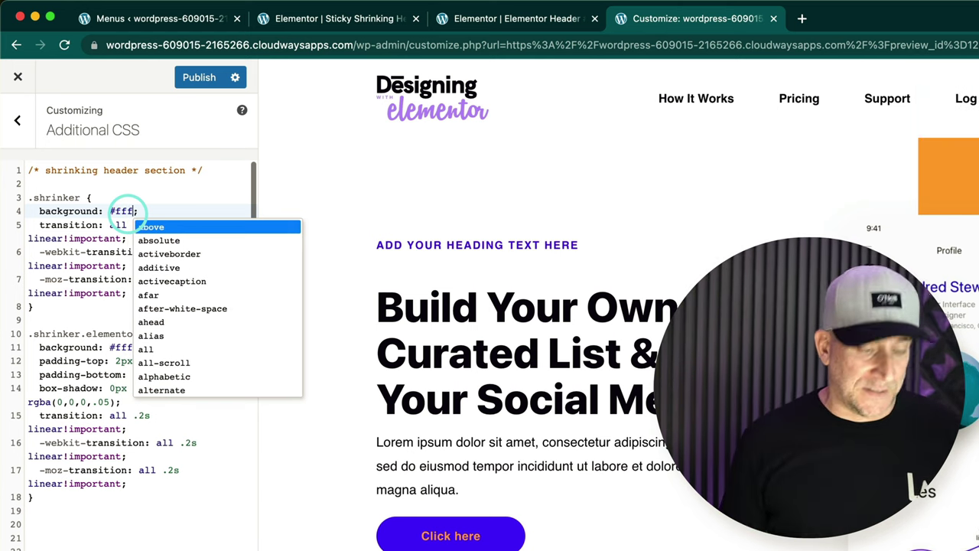
pyautogui.press('super+z')
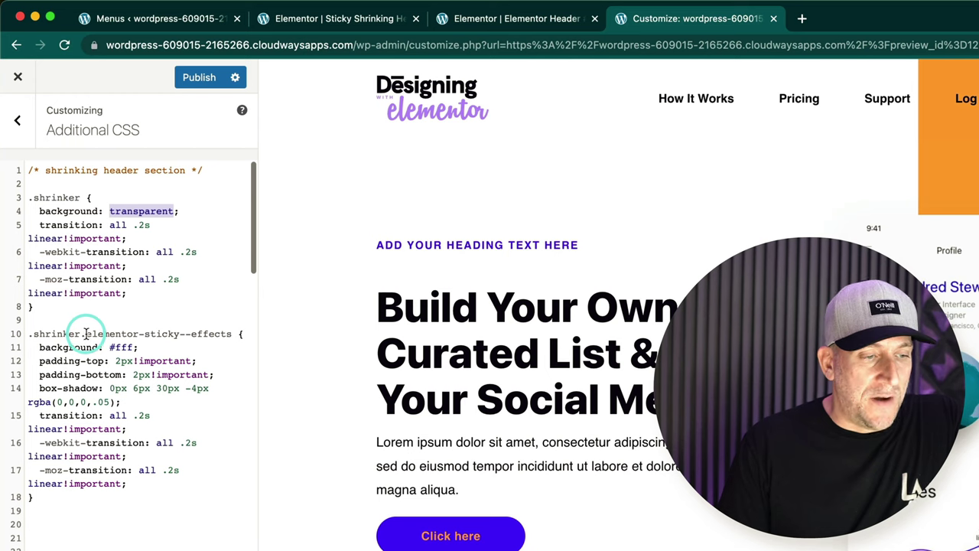
# Examine the elementor-sticky--effects class against the scrolled preview and compare the background declarations of both .shrinker rules
pyautogui.moveTo(86, 334); pyautogui.dragTo(164, 339)
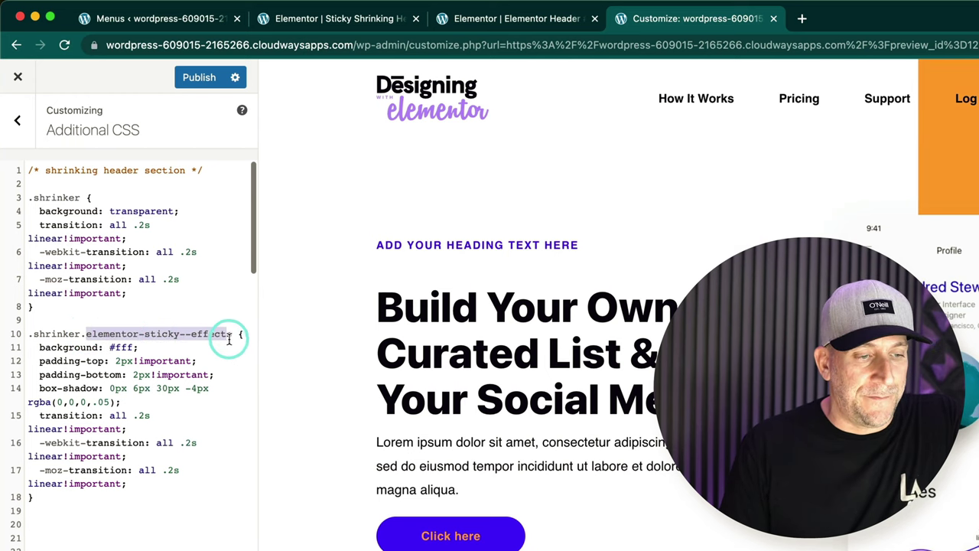
pyautogui.moveTo(230, 337); pyautogui.dragTo(79, 329)
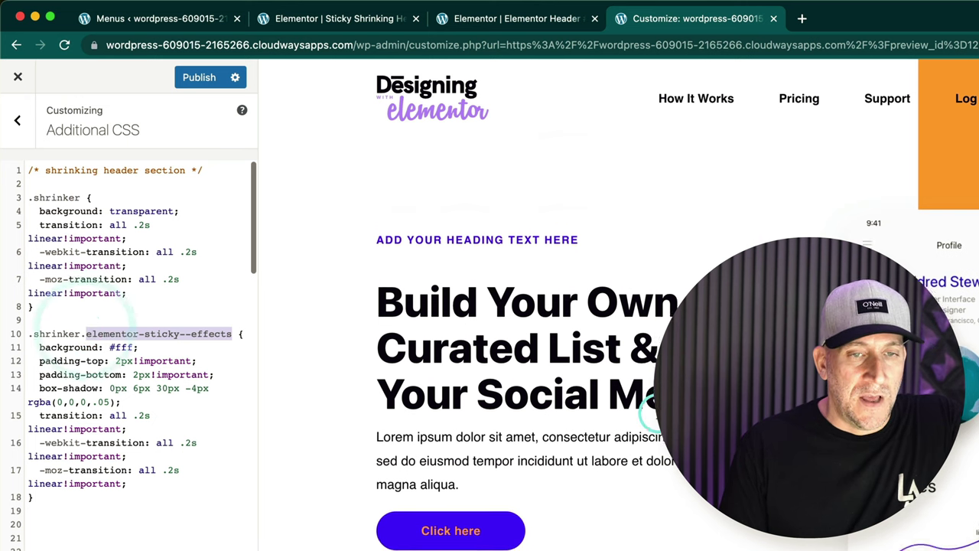
pyautogui.scroll(-3, 650, 413)
pyautogui.scroll(-2, 650, 413)
pyautogui.scroll(5, 651, 413)
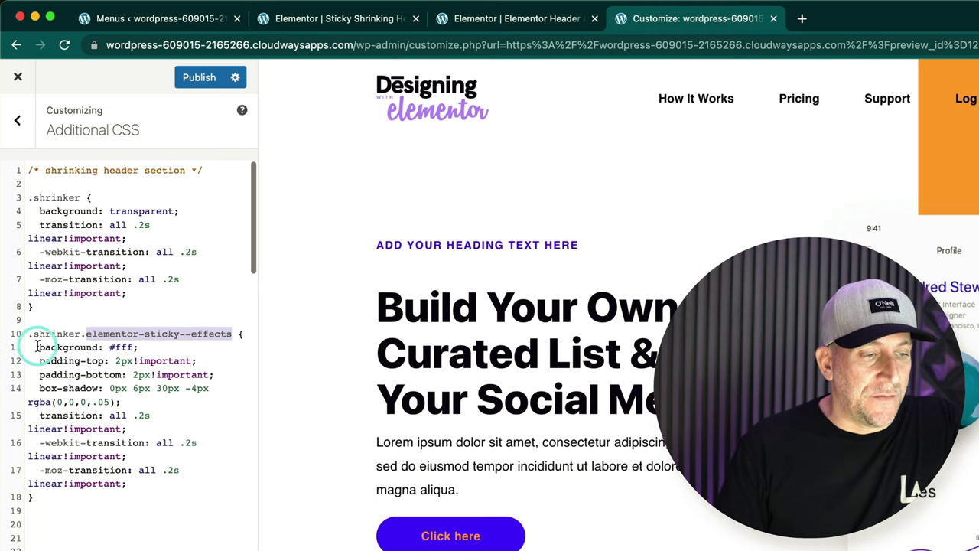
pyautogui.moveTo(37, 347); pyautogui.dragTo(80, 347)
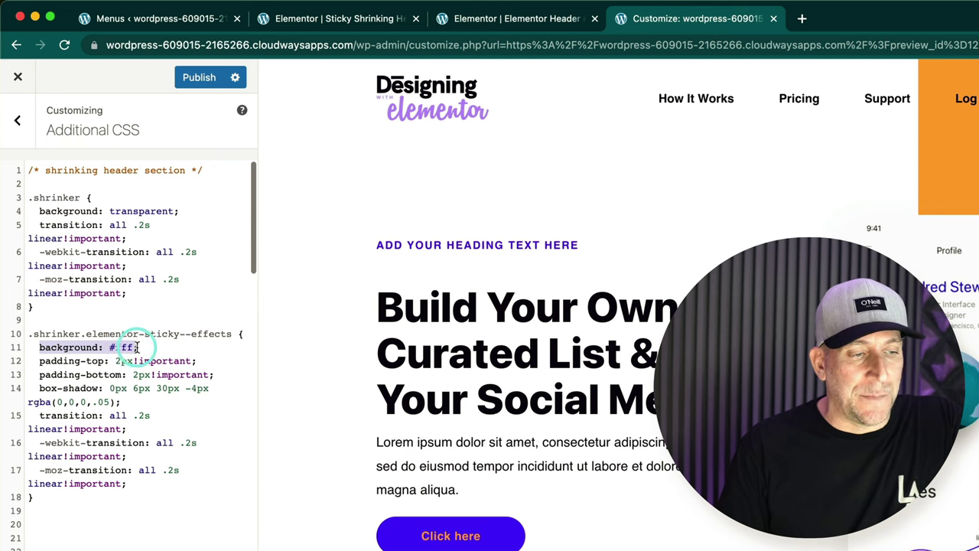
pyautogui.moveTo(140, 347); pyautogui.dragTo(27, 342)
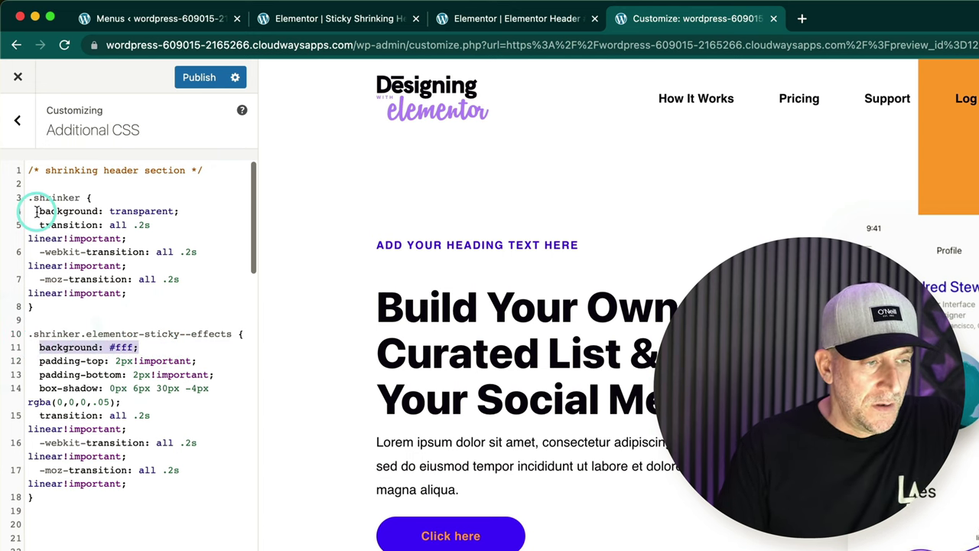
pyautogui.moveTo(37, 211); pyautogui.dragTo(190, 212)
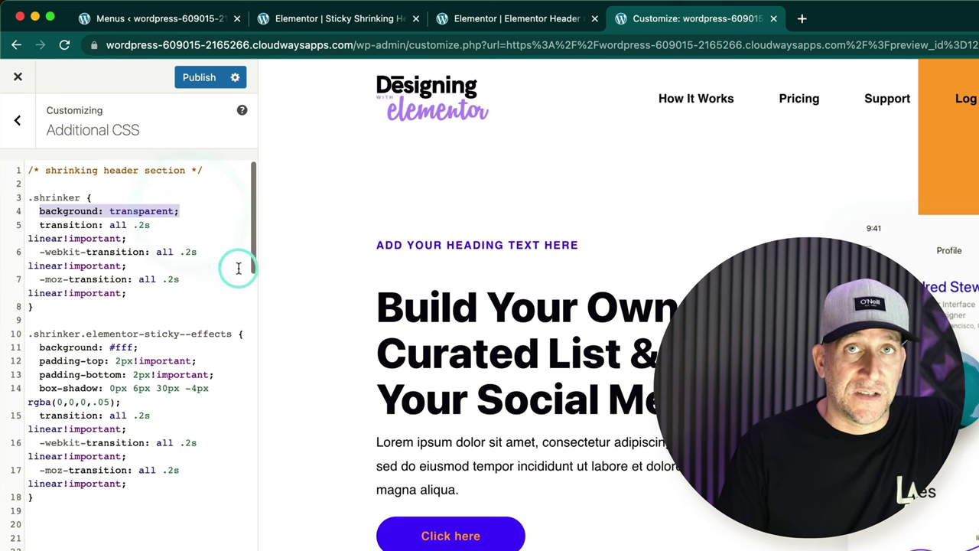
# Try red as the background in the .shrinker.elementor-sticky--effects rule and check the header in the preview while scrolling
pyautogui.click(130, 346)
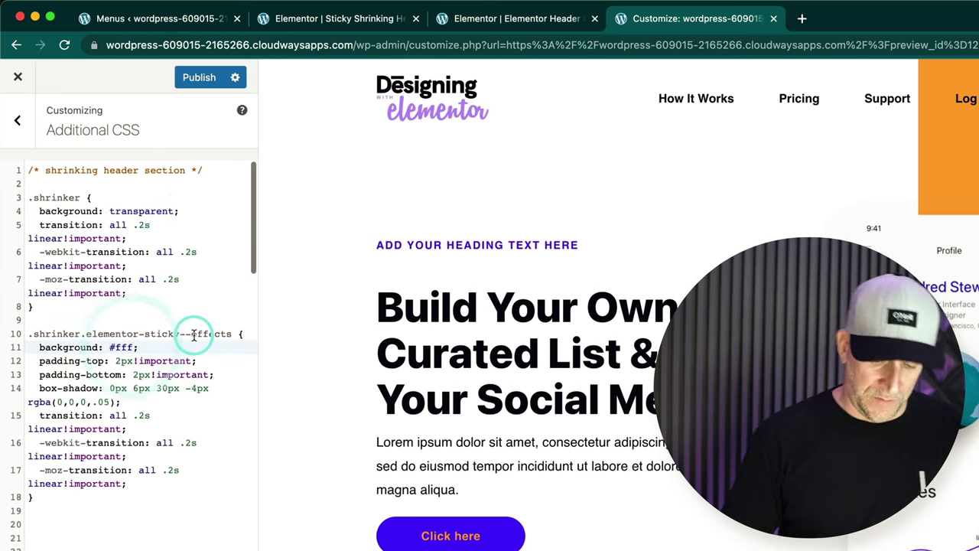
pyautogui.press('BackSpace')
pyautogui.press('BackSpace')
pyautogui.write('red')
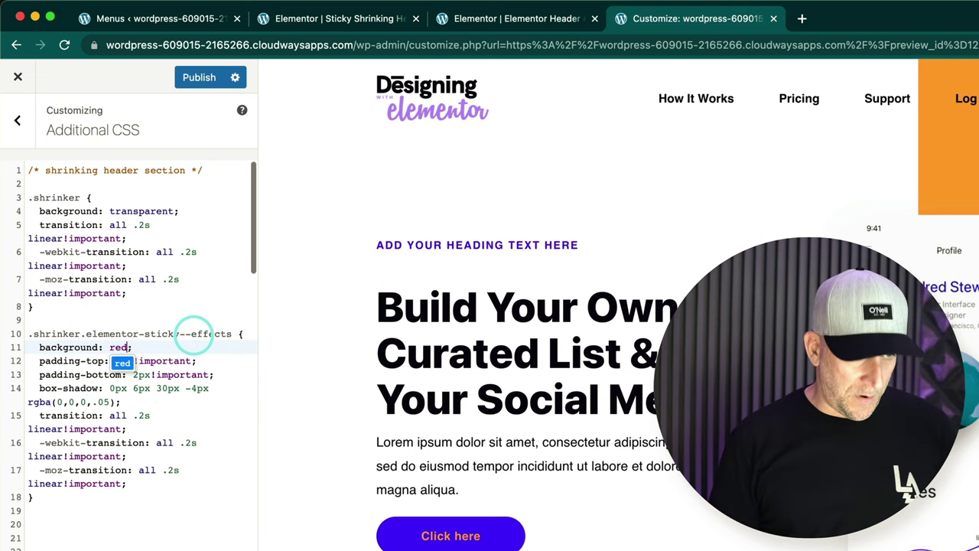
pyautogui.scroll(-5, 318, 243)
pyautogui.scroll(4, 318, 243)
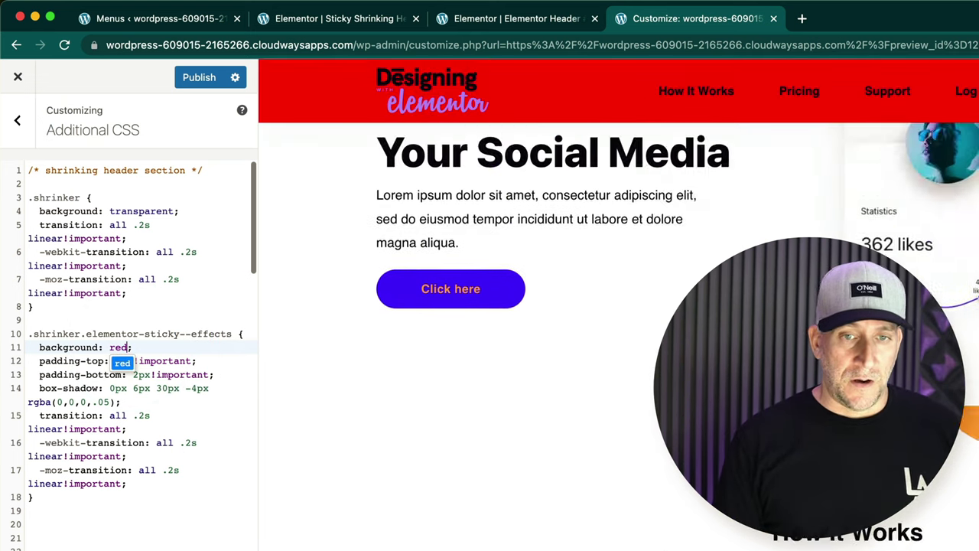
pyautogui.scroll(-3, 319, 243)
pyautogui.scroll(3, 318, 243)
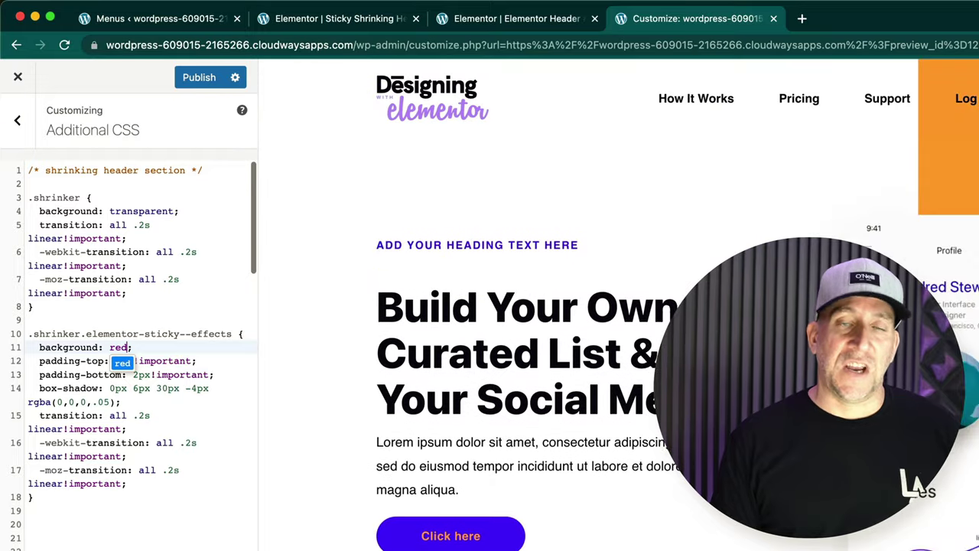
pyautogui.scroll(-3, 318, 243)
pyautogui.scroll(3, 318, 243)
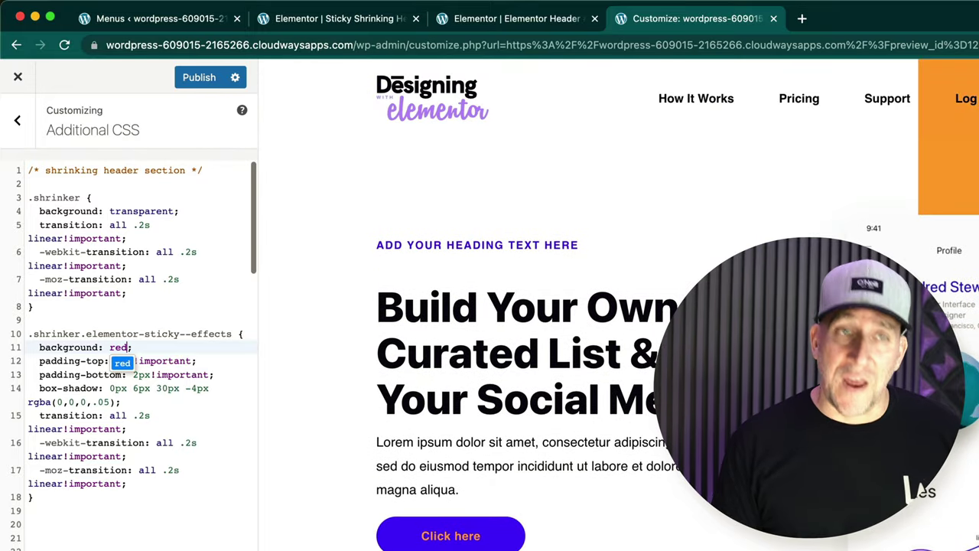
# Set the background in the .shrinker.elementor-sticky--effects rule back to #fff
pyautogui.doubleClick(123, 347)
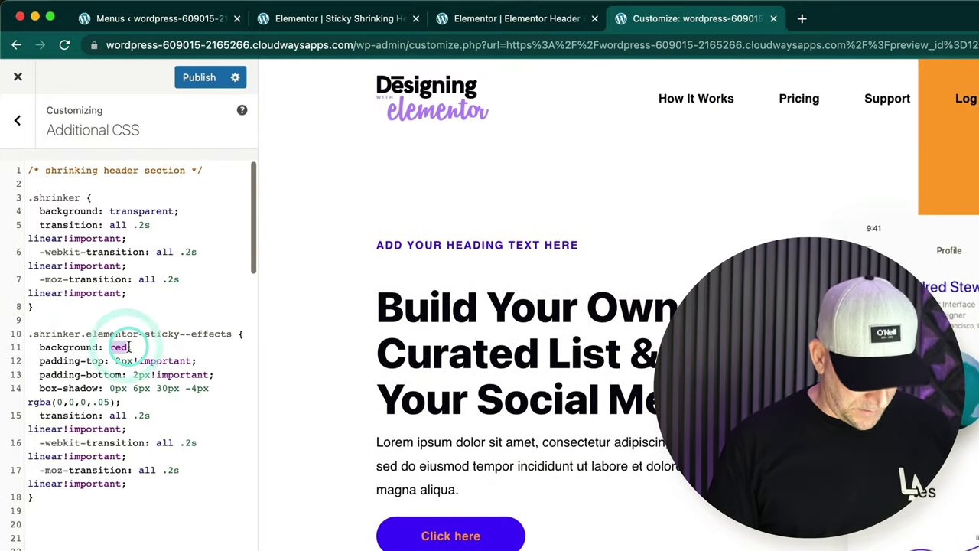
pyautogui.write('#fff')
pyautogui.write('f')
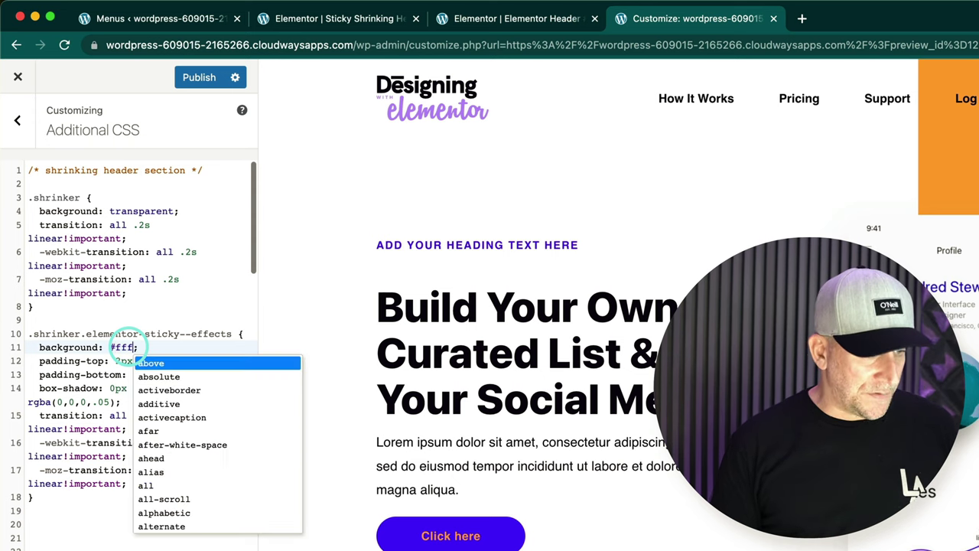
pyautogui.click(629, 229)
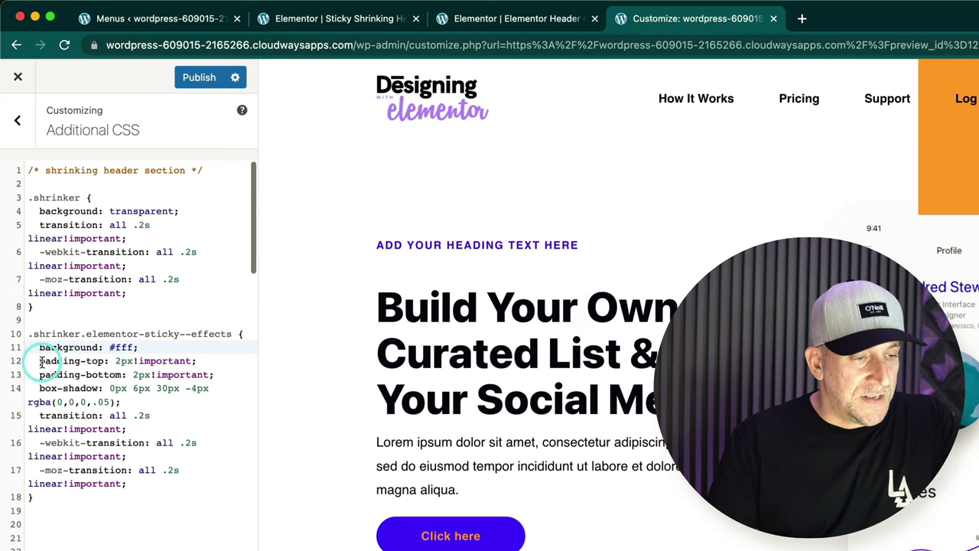
# Compare the padding declarations in the .shrinker.elementor-sticky--effects rule with the header section's padding settings in the Elementor header editor
pyautogui.moveTo(39, 361); pyautogui.dragTo(161, 373)
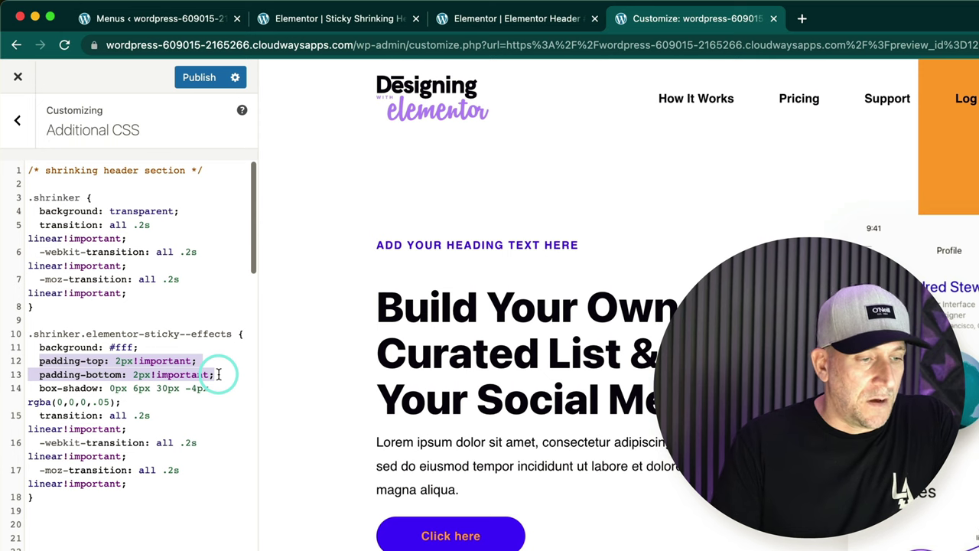
pyautogui.click(543, 18)
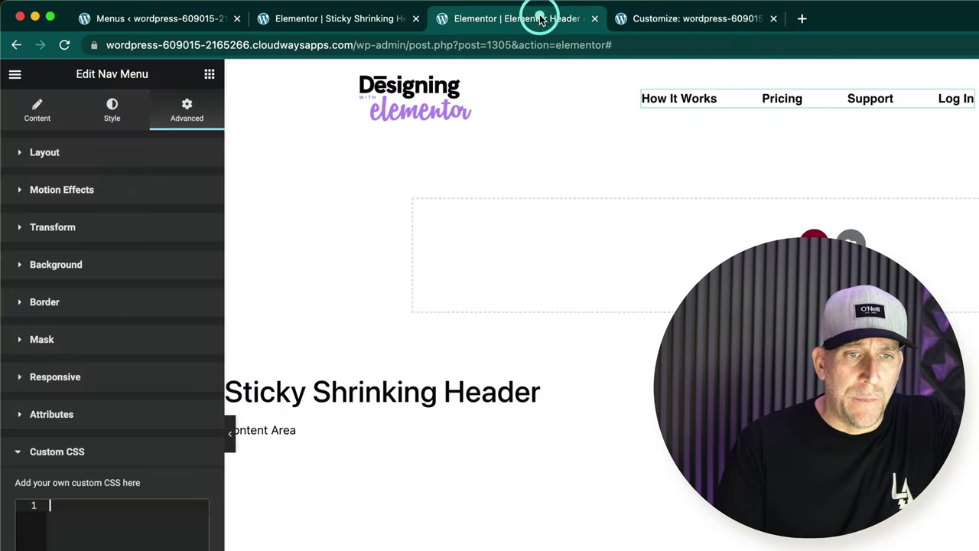
pyautogui.click(831, 73)
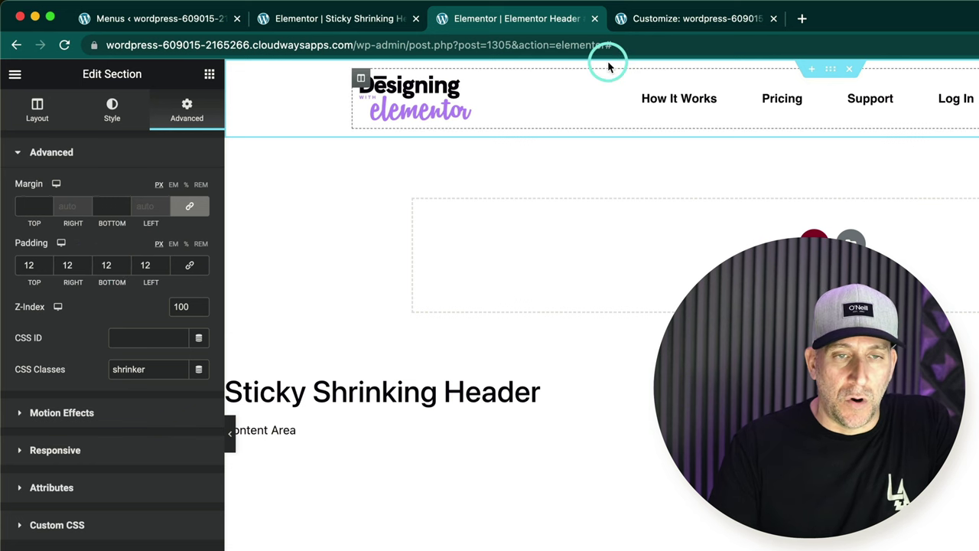
pyautogui.click(630, 23)
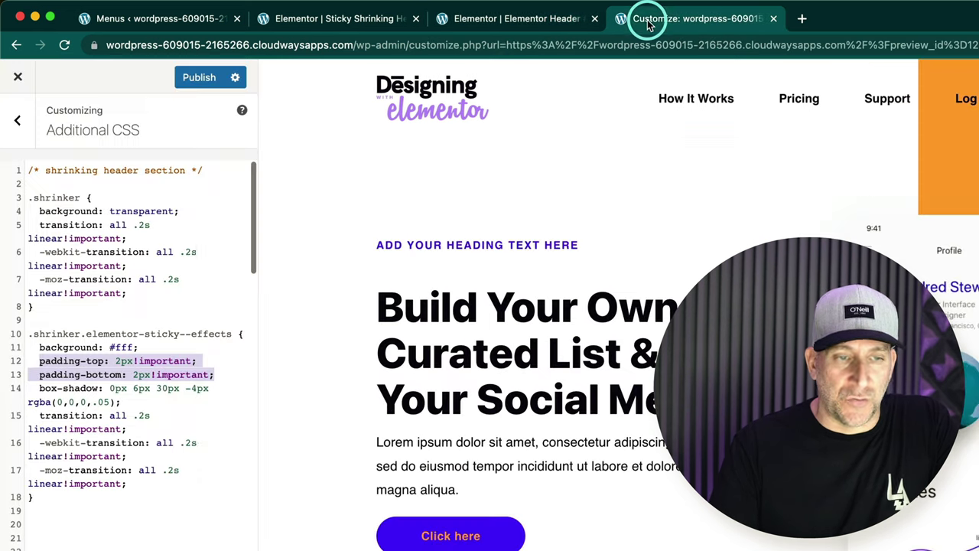
# Try 22px for padding-top and padding-bottom in the .shrinker.elementor-sticky--effects rule and check the header's height while scrolling the preview
pyautogui.click(122, 360)
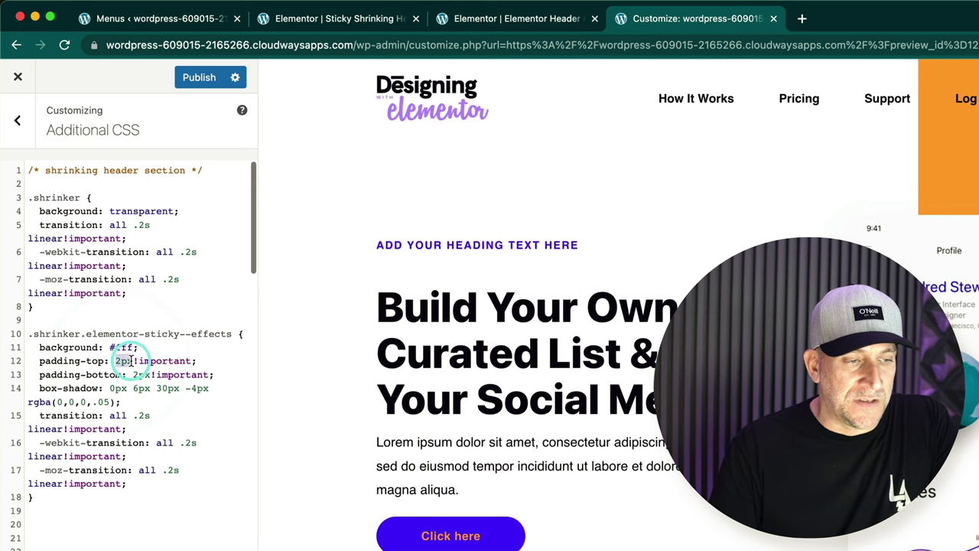
pyautogui.click(116, 361)
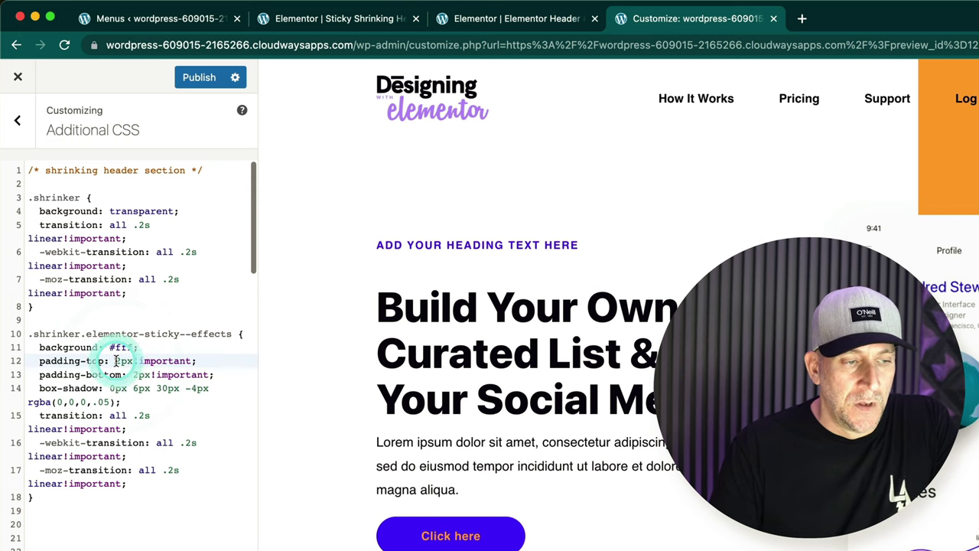
pyautogui.click(153, 362)
pyautogui.write('2')
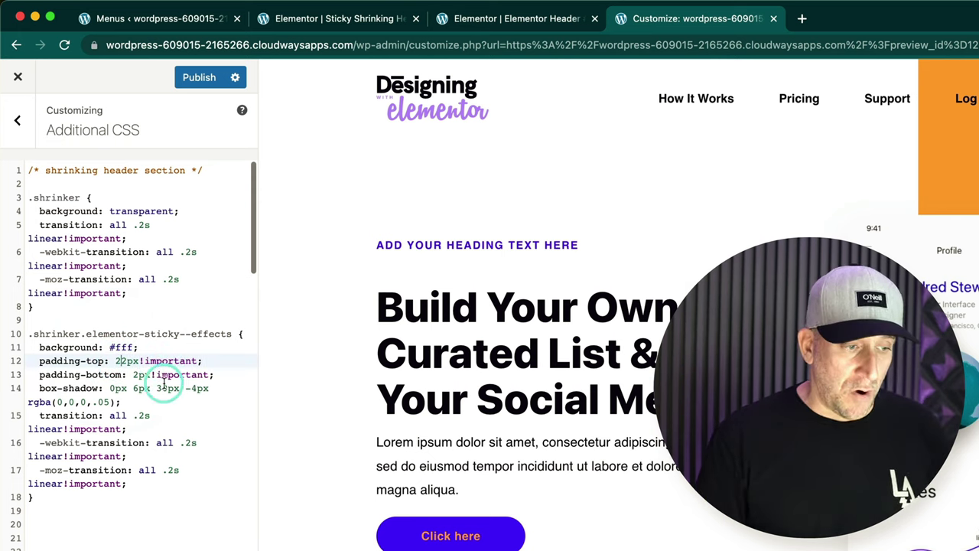
pyautogui.write('2')
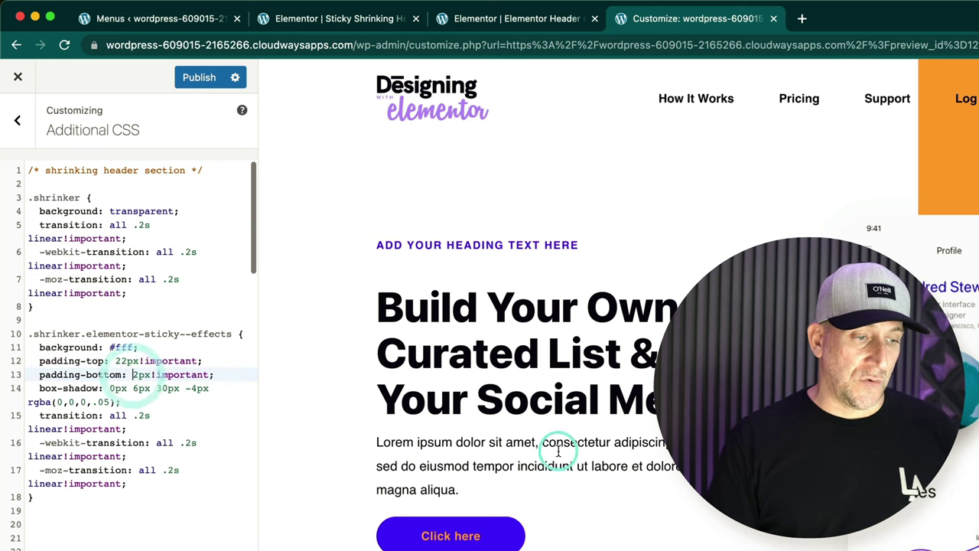
pyautogui.scroll(-5, 535, 306)
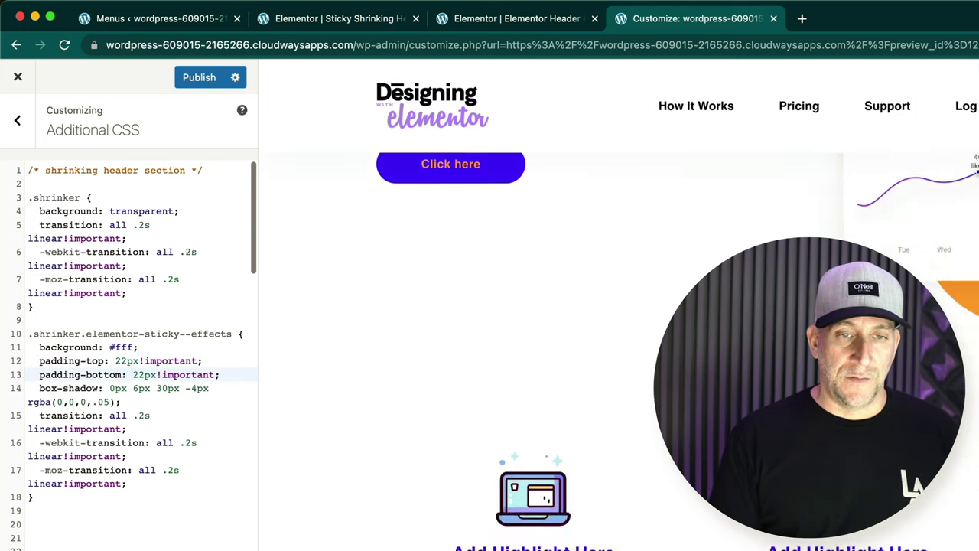
pyautogui.scroll(4, 535, 306)
pyautogui.scroll(-3, 535, 306)
pyautogui.scroll(-3, 535, 305)
pyautogui.scroll(6, 536, 305)
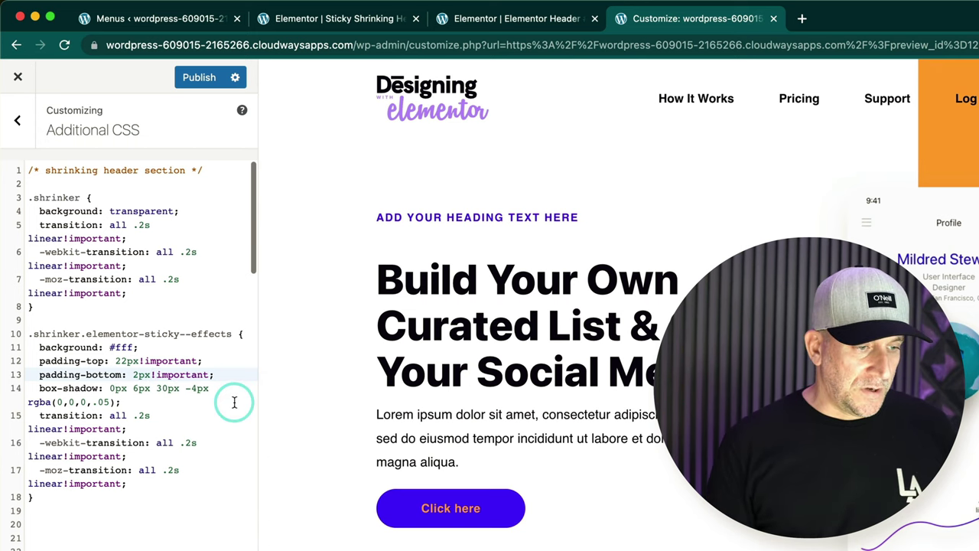
# Restore the top and bottom padding in the .shrinker.elementor-sticky--effects rule to 2px
pyautogui.click(117, 360)
pyautogui.press('BackSpace')
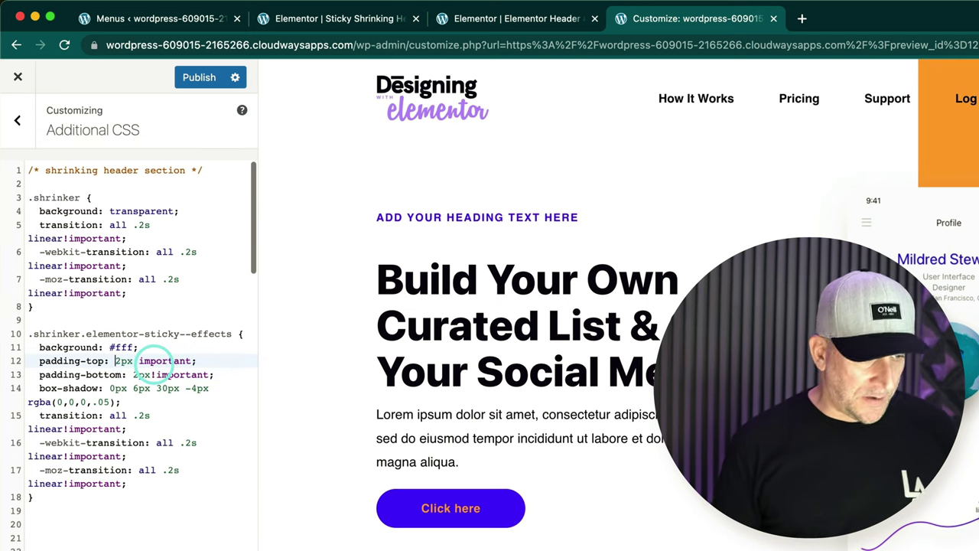
pyautogui.moveTo(31, 362); pyautogui.dragTo(165, 373)
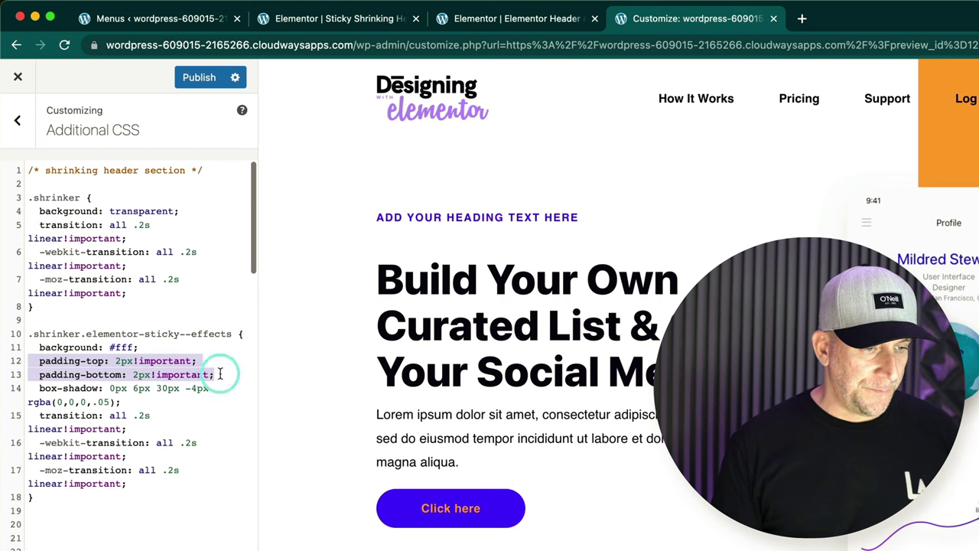
# Review the transparent background in the .shrinker rule and the syntax of the sticky-effects rule's background declaration
pyautogui.moveTo(39, 211); pyautogui.dragTo(180, 212)
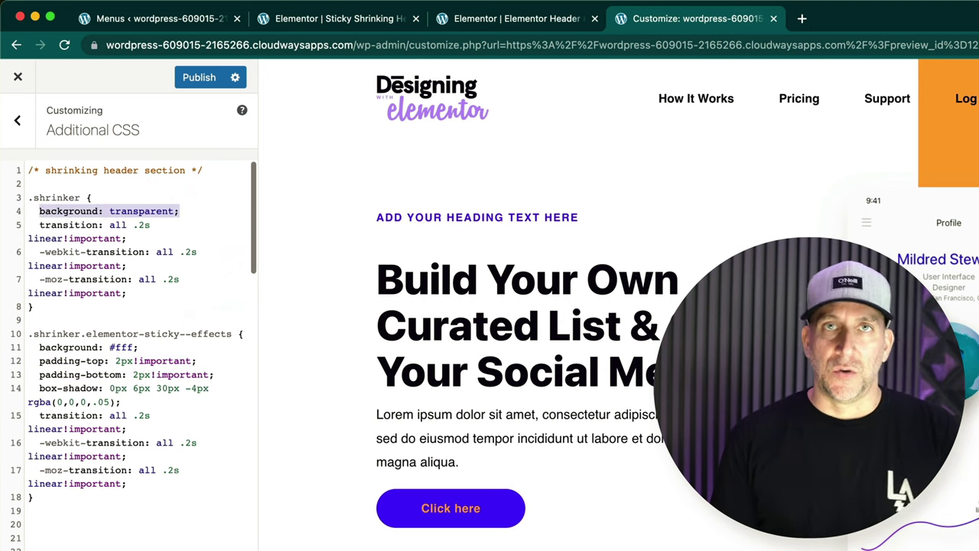
pyautogui.click(389, 468)
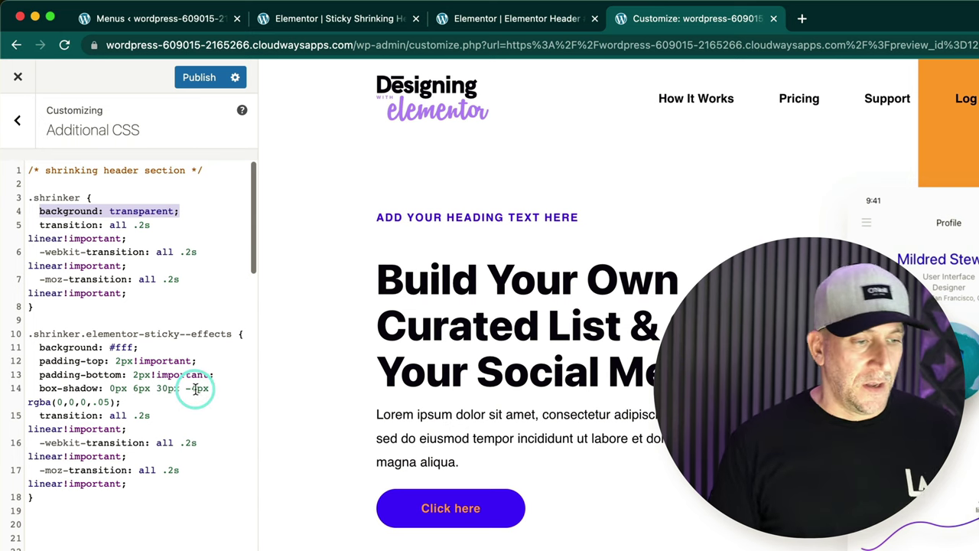
pyautogui.click(101, 347)
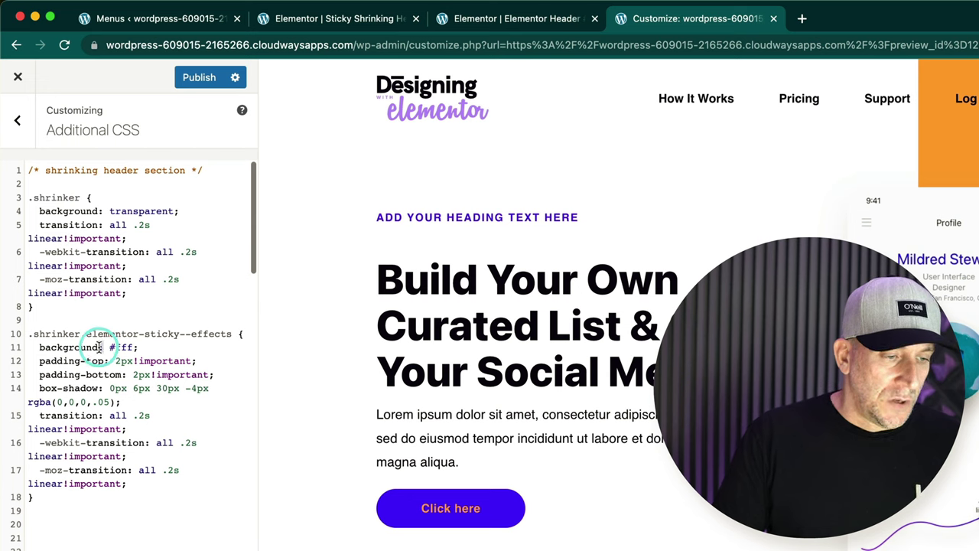
pyautogui.click(104, 348)
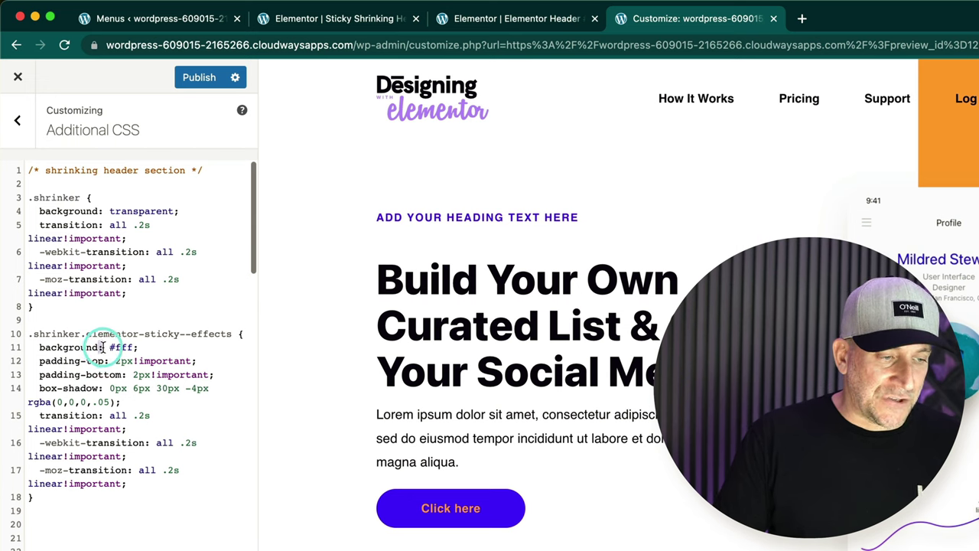
pyautogui.doubleClick(136, 347)
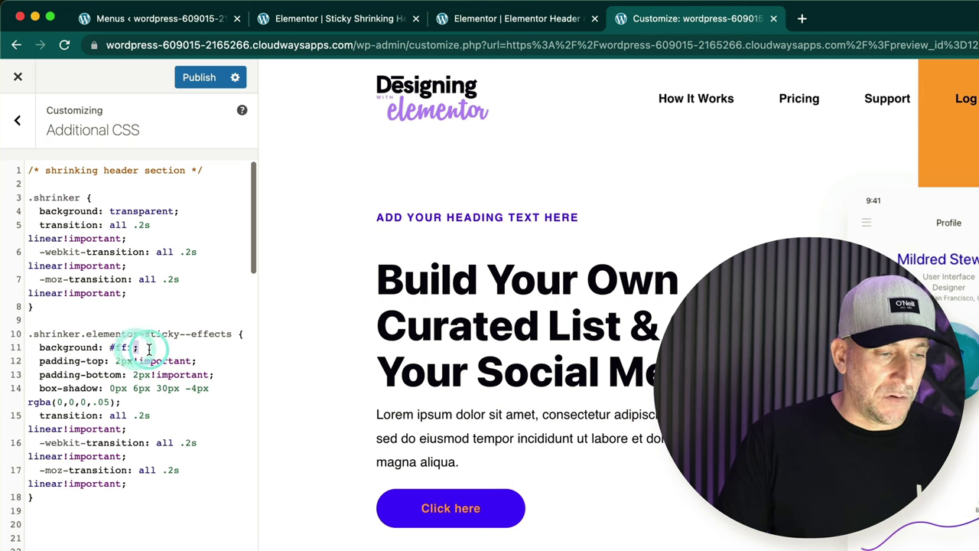
pyautogui.click(335, 370)
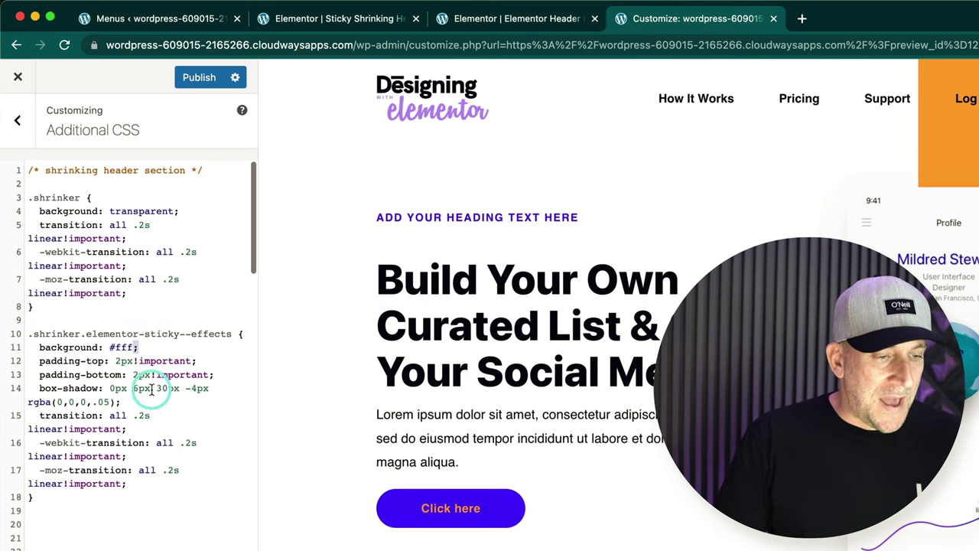
# Examine the box-shadow declaration in the sticky-effects rule and its effect under the header in the scrolled preview
pyautogui.moveTo(39, 387); pyautogui.dragTo(131, 397)
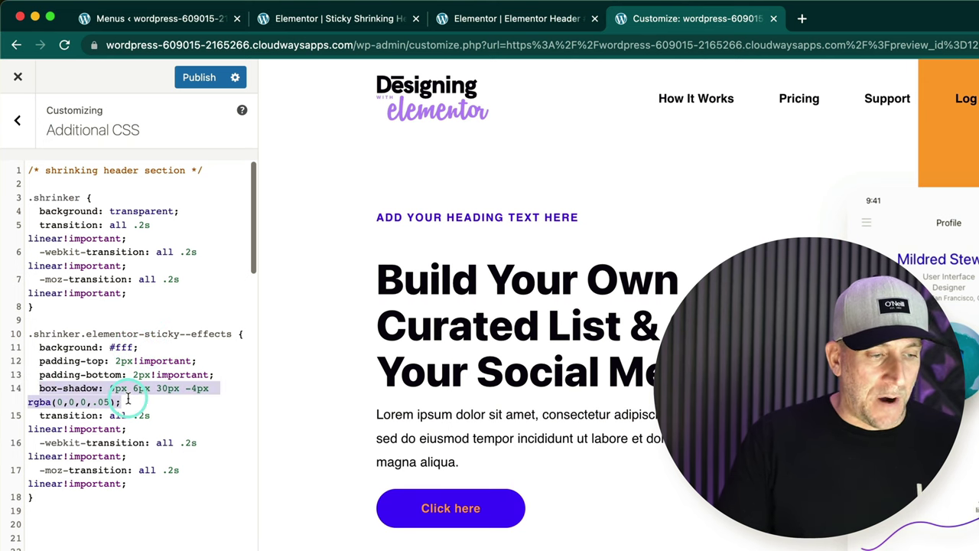
pyautogui.click(128, 399)
pyautogui.scroll(-5, 556, 122)
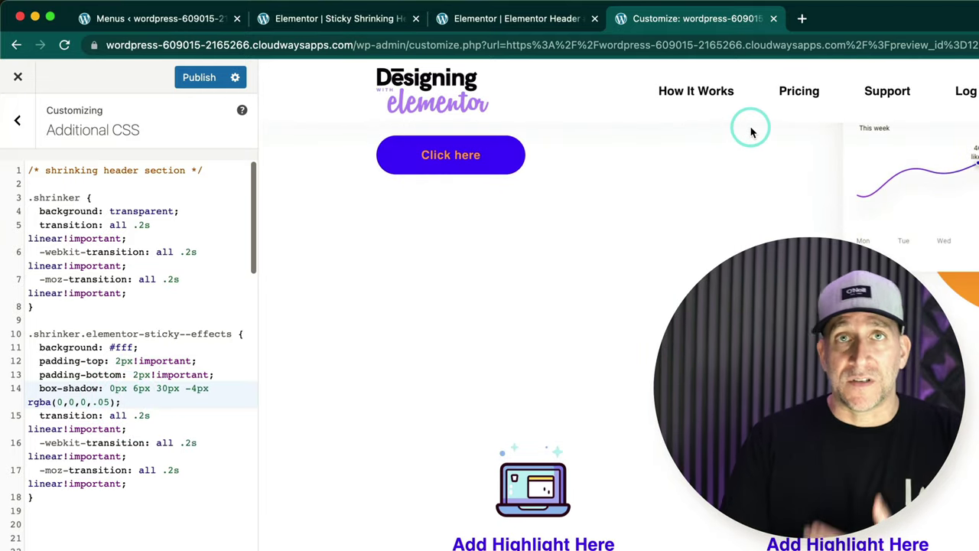
pyautogui.scroll(-3, 556, 306)
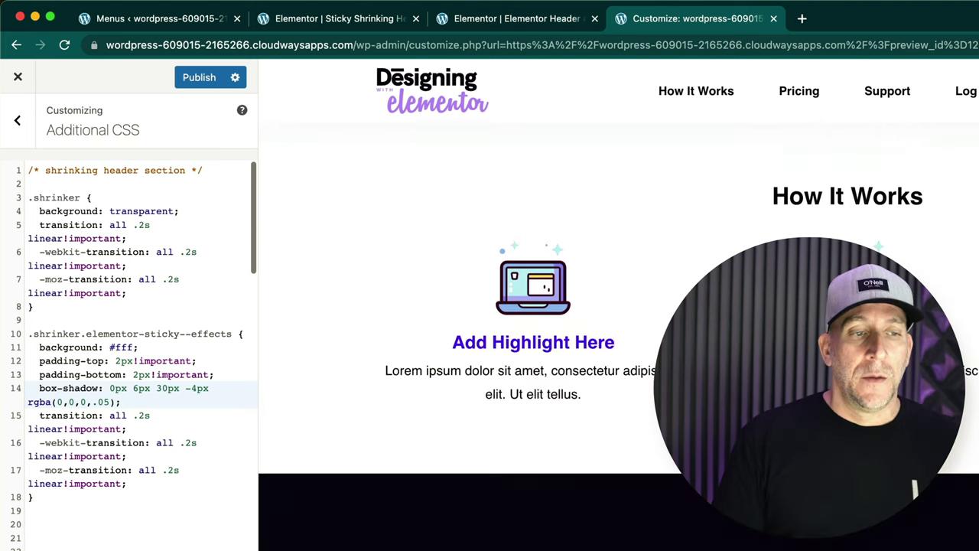
pyautogui.scroll(5, 556, 306)
pyautogui.scroll(3, 717, 155)
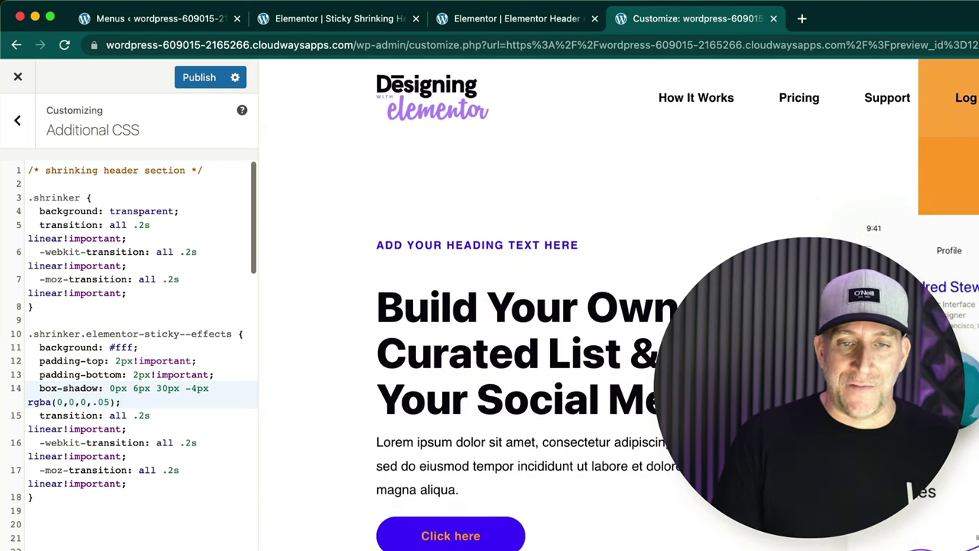
pyautogui.scroll(-5, 717, 155)
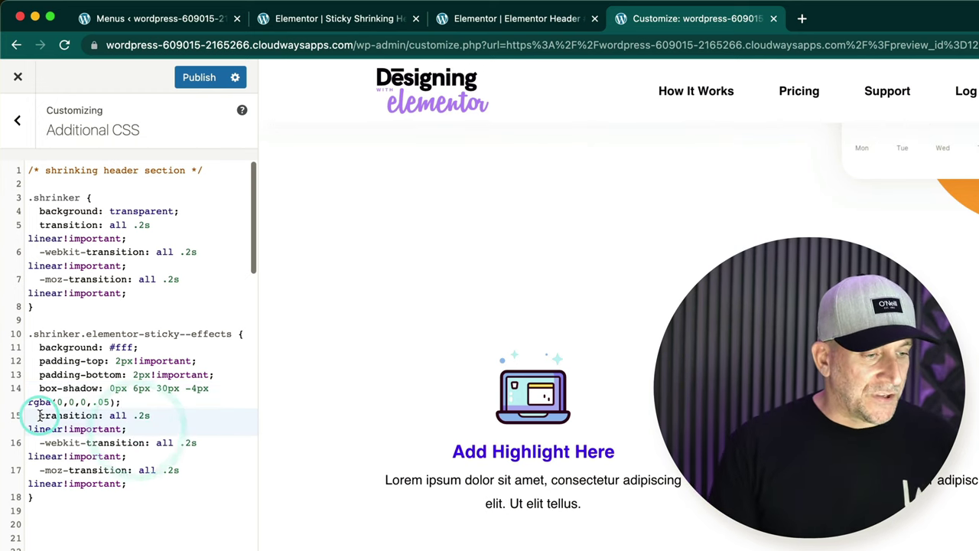
# Examine the three transition declarations in the sticky-effects rule and how smoothly the header changes while scrolling the preview
pyautogui.moveTo(39, 415); pyautogui.dragTo(124, 484)
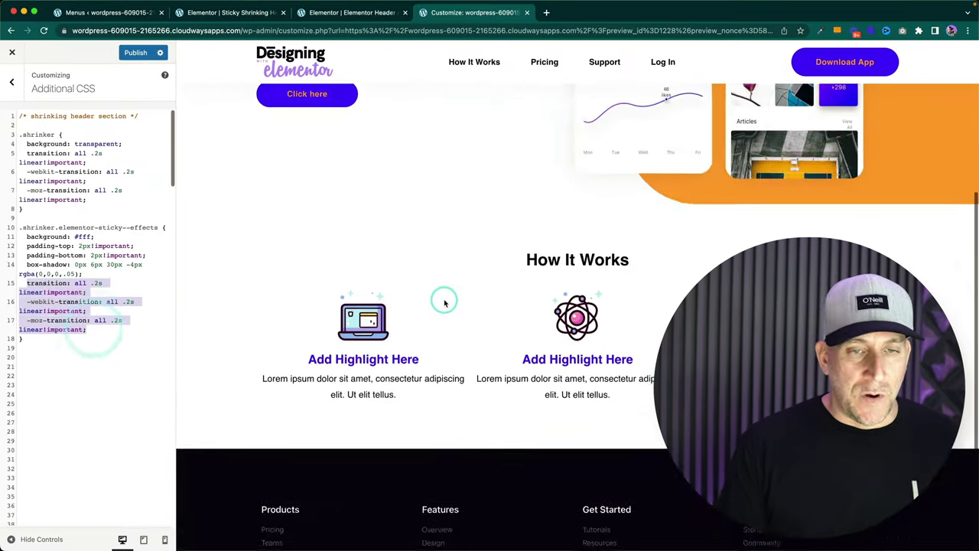
pyautogui.scroll(5, 652, 437)
pyautogui.scroll(-3, 442, 301)
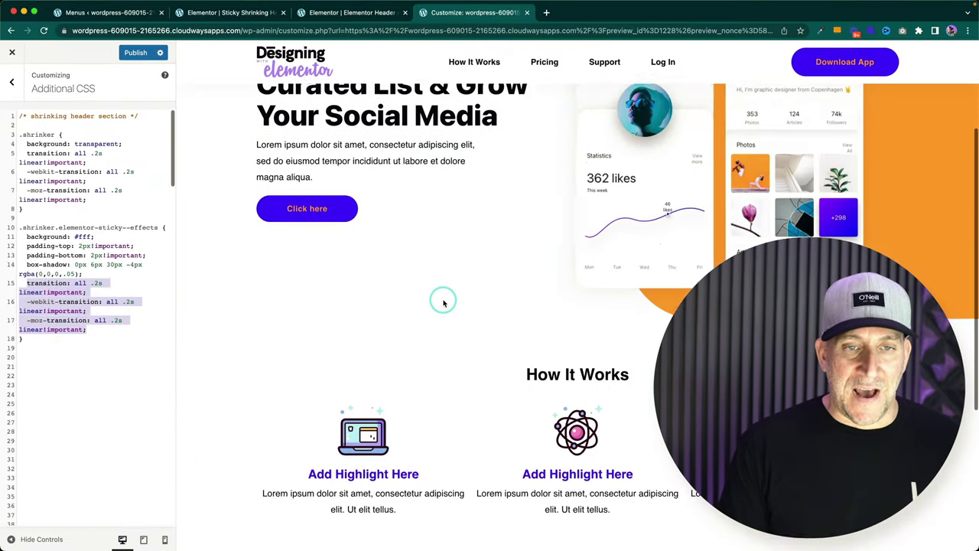
pyautogui.scroll(3, 442, 300)
pyautogui.scroll(-1, 442, 300)
pyautogui.scroll(-1, 442, 302)
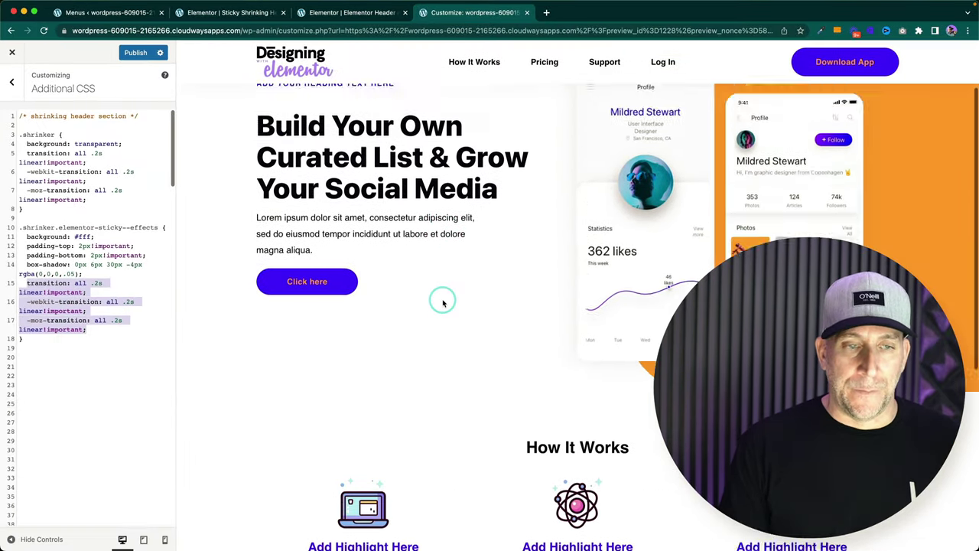
pyautogui.scroll(2, 443, 301)
pyautogui.scroll(-4, 462, 260)
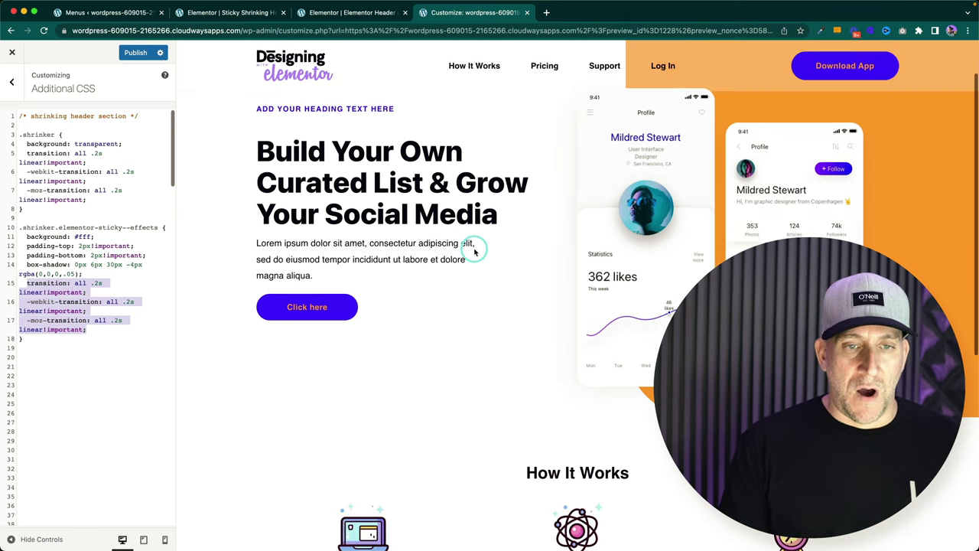
# Switch to the code editor and copy the "shrinking logo image" CSS block containing both img rules
pyautogui.scroll(3, 471, 248)
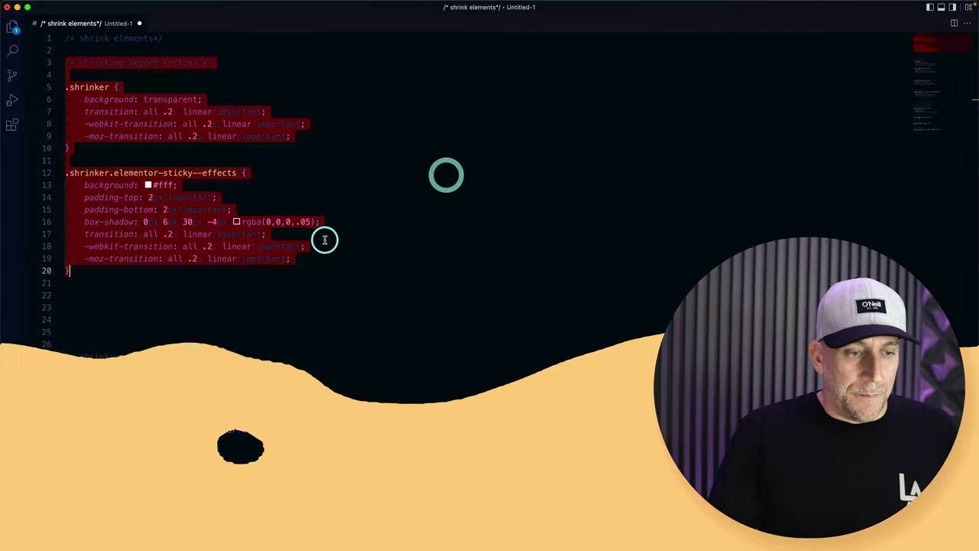
pyautogui.scroll(-5, 243, 251)
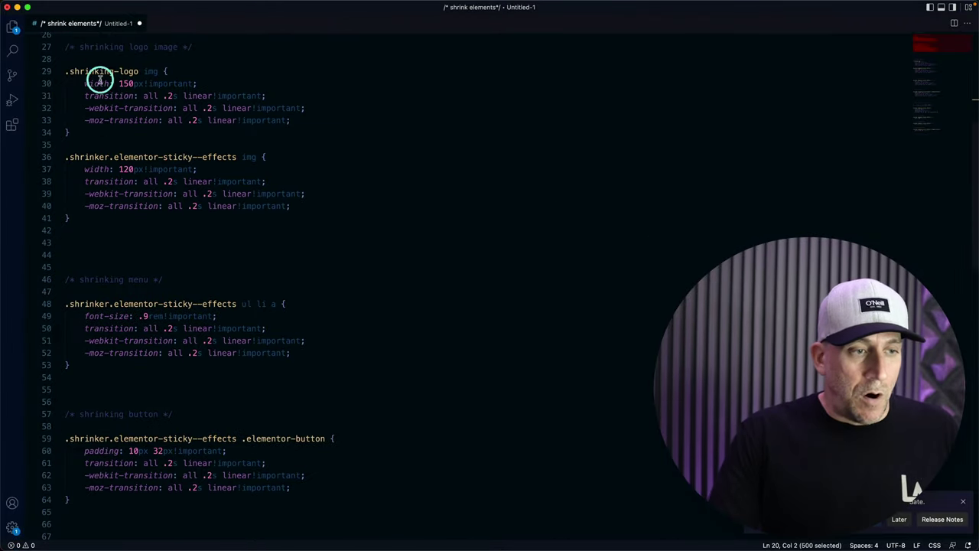
pyautogui.scroll(3, 115, 92)
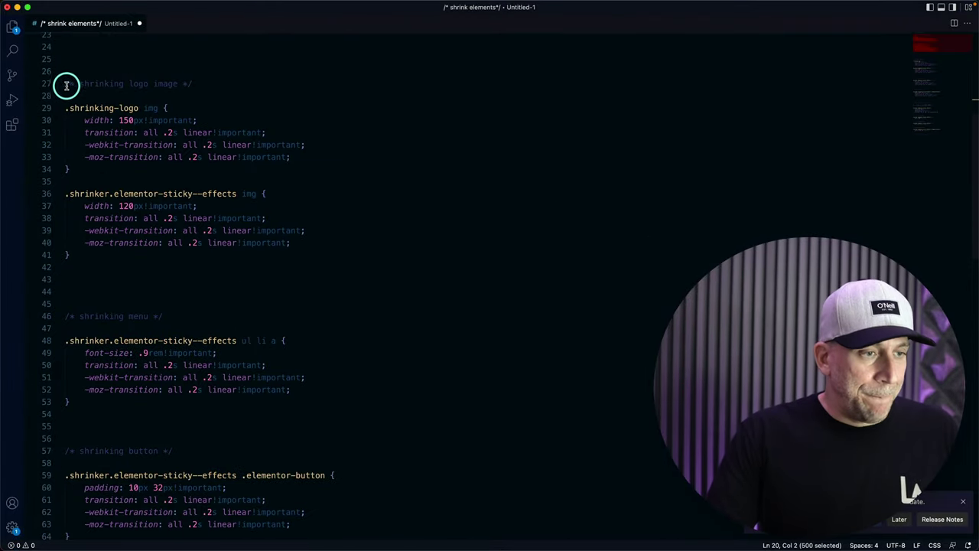
pyautogui.click(90, 86)
pyautogui.moveTo(145, 136); pyautogui.dragTo(172, 403)
pyautogui.press('super+c')
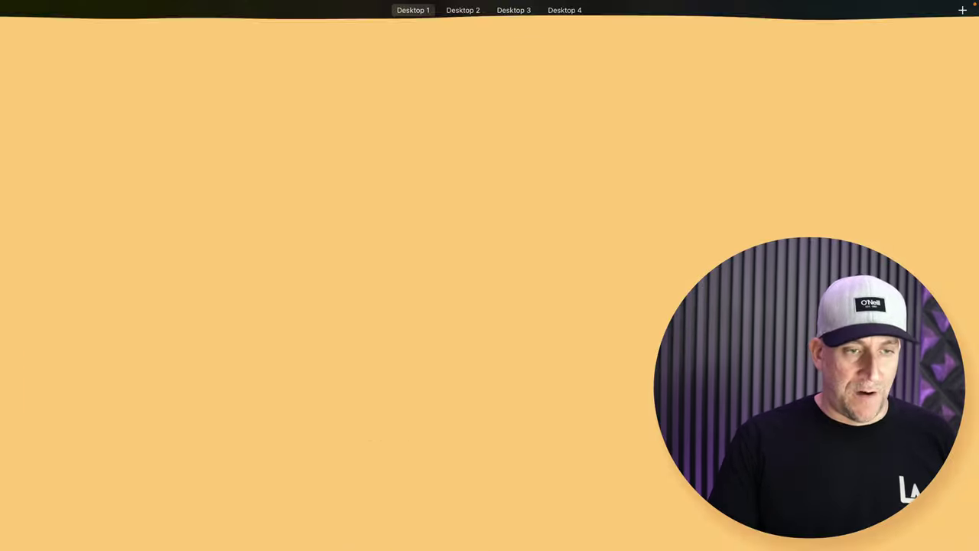
# Switch back to the Additional CSS in the browser and paste the shrinking logo image block a few lines below the header rules
pyautogui.click(363, 235)
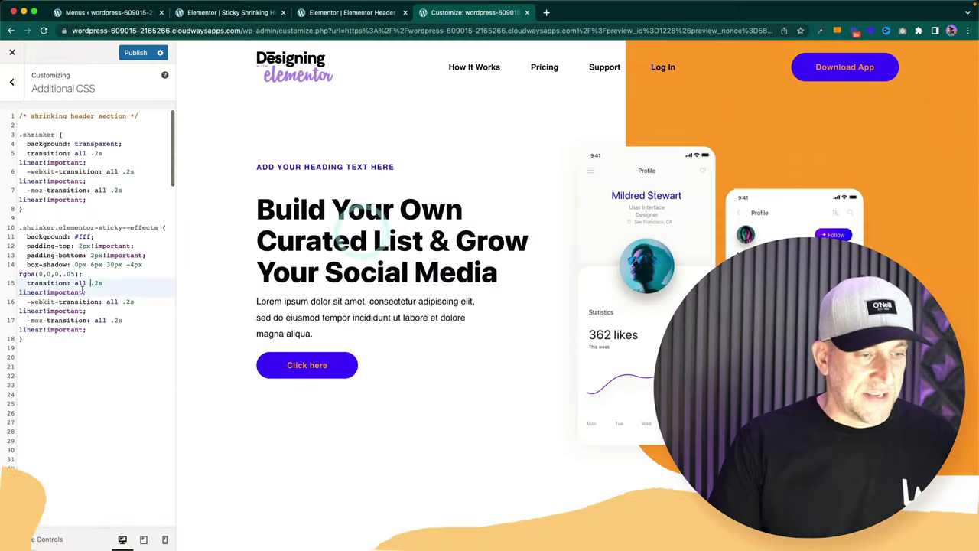
pyautogui.click(35, 342)
pyautogui.press('Return')
pyautogui.press('Return')
pyautogui.press('Return')
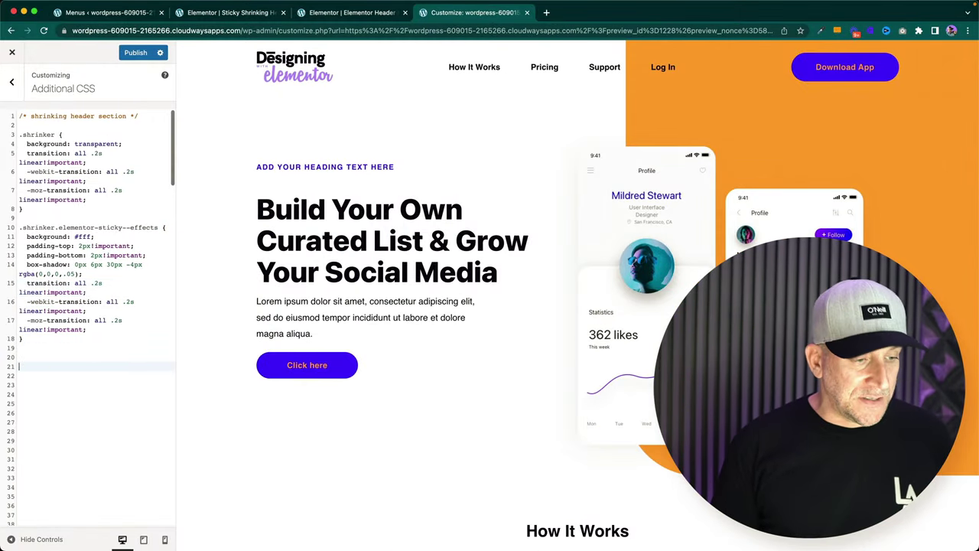
pyautogui.press('Return')
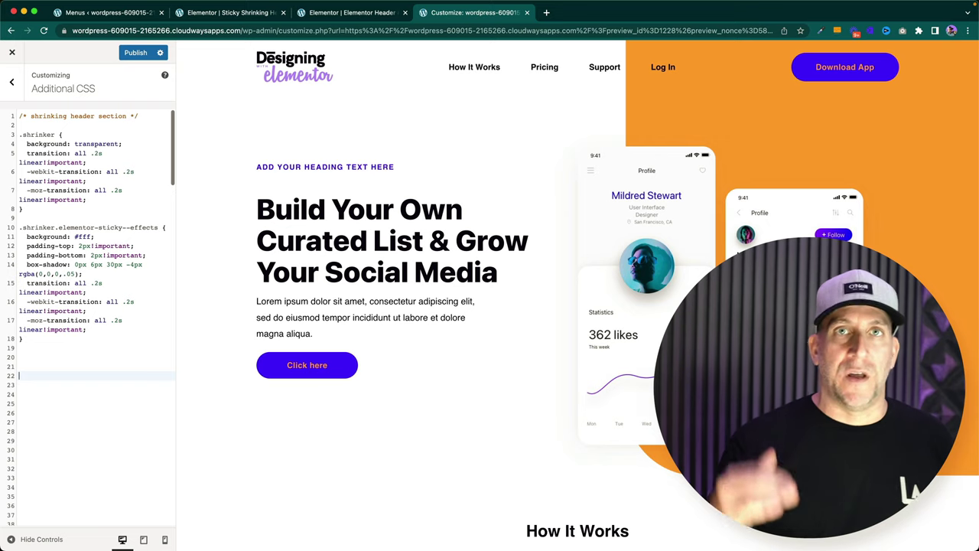
pyautogui.press('super+v')
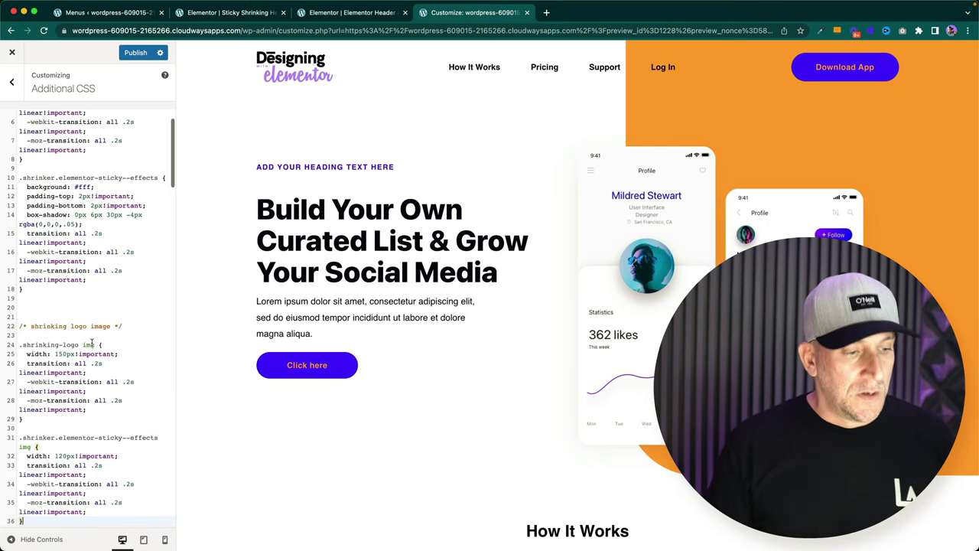
pyautogui.scroll(-5, 79, 357)
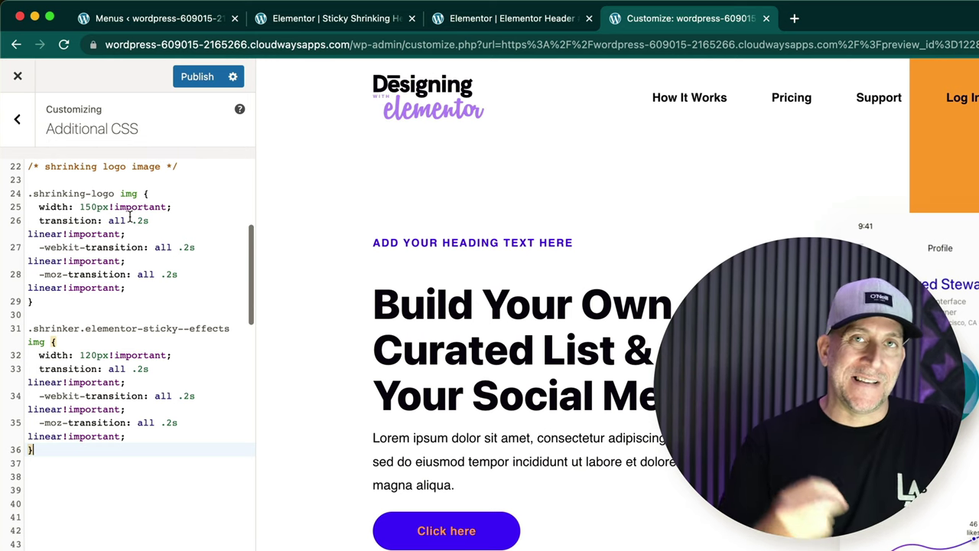
# In the Elementor header template, set the logo image's width to 200 px
pyautogui.moveTo(40, 206); pyautogui.dragTo(160, 205)
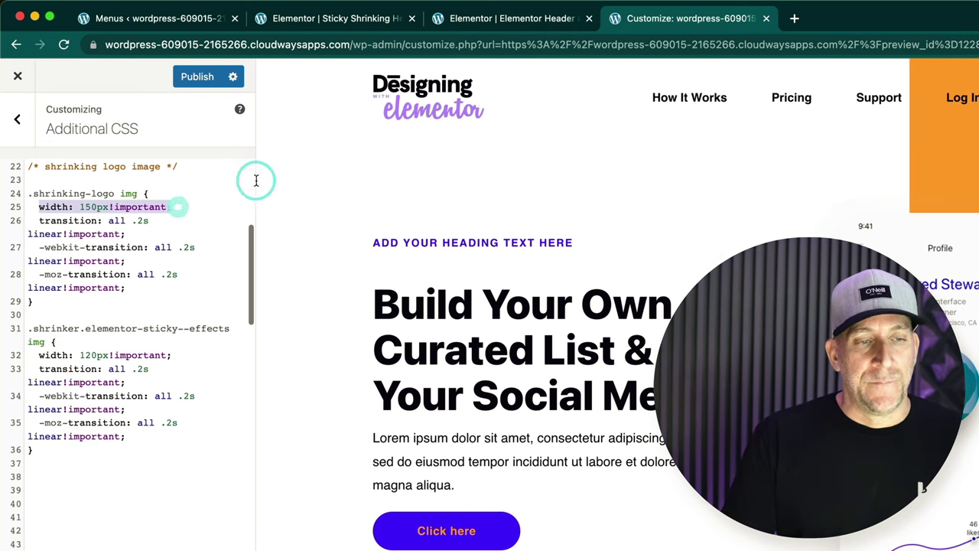
pyautogui.click(480, 19)
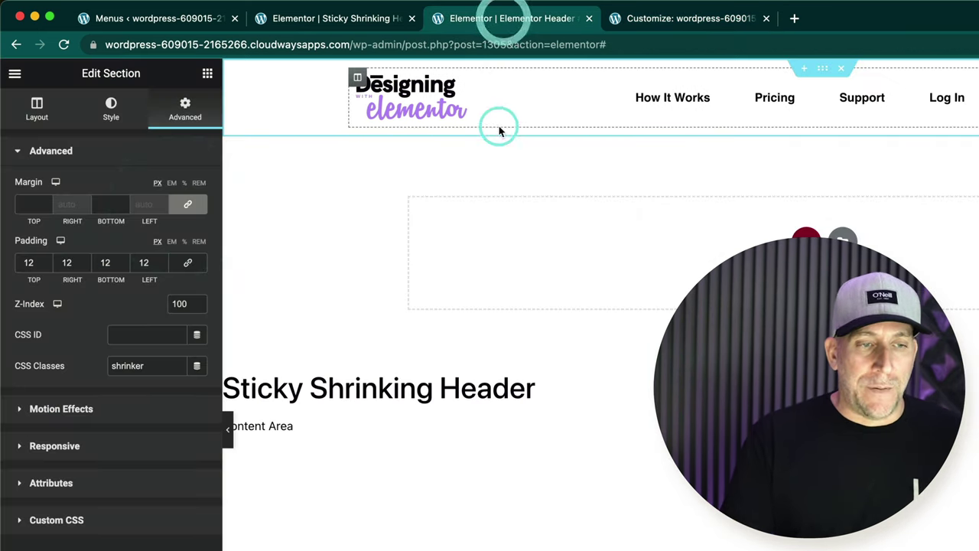
pyautogui.click(456, 86)
pyautogui.click(112, 108)
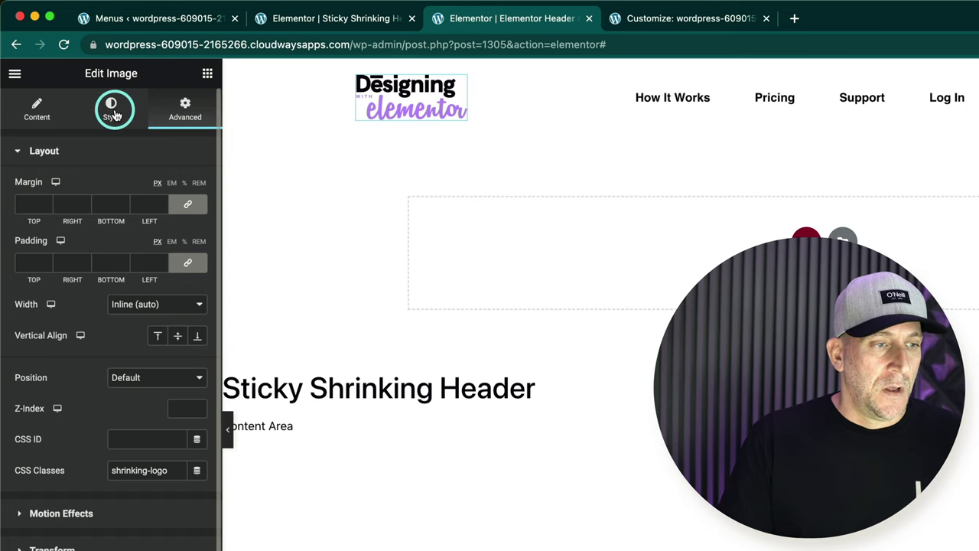
pyautogui.click(184, 201)
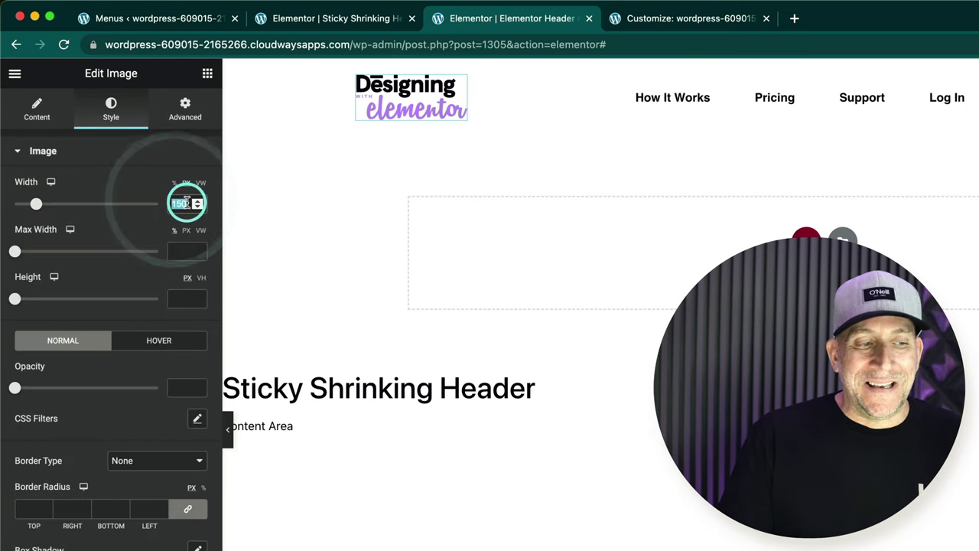
pyautogui.click(186, 201)
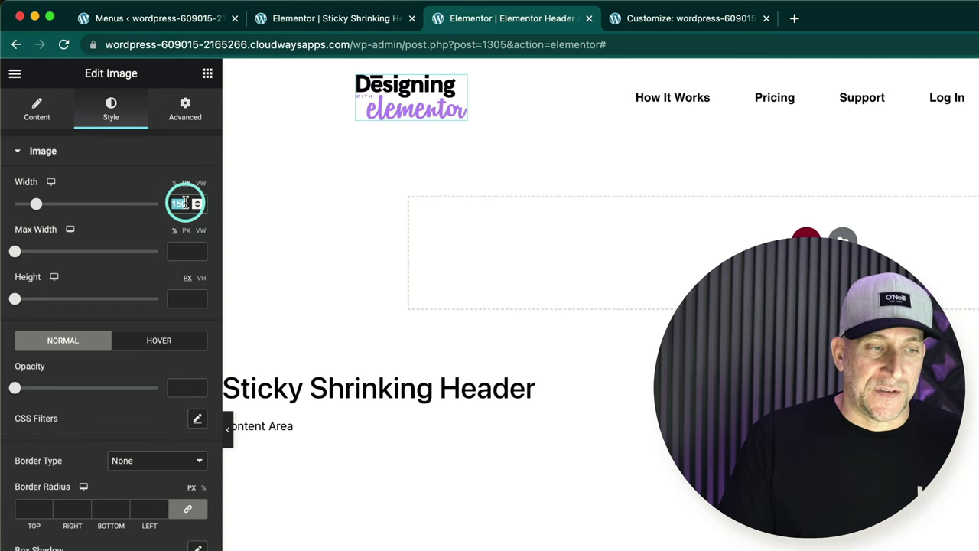
pyautogui.write('200')
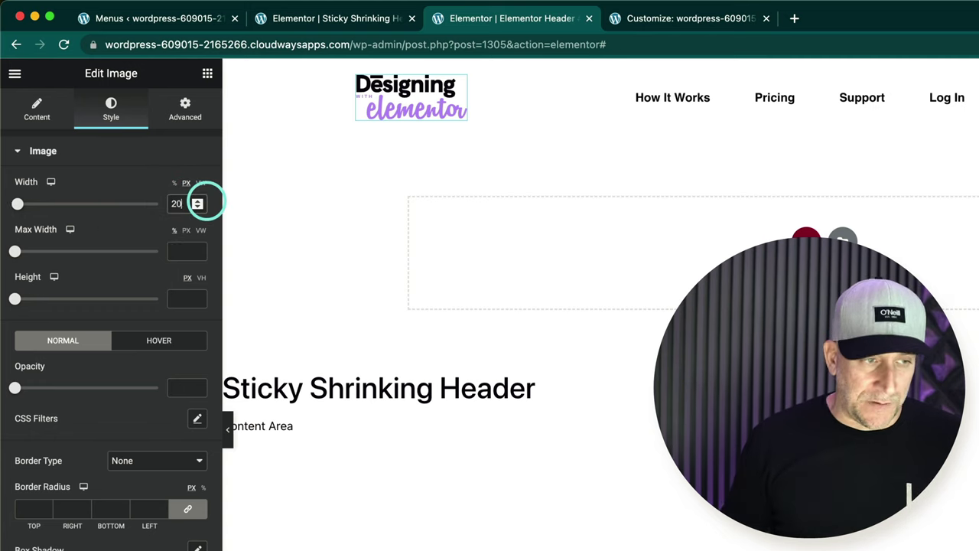
# Return to the Additional CSS and change the width in the .shrinking-logo img rule to 200px
pyautogui.click(678, 18)
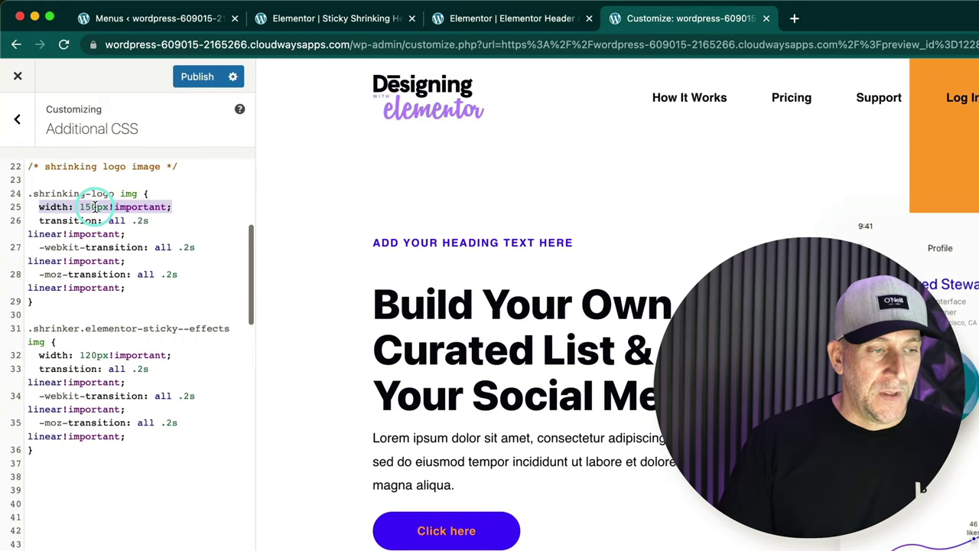
pyautogui.press('BackSpace')
pyautogui.press('BackSpace')
pyautogui.write('00')
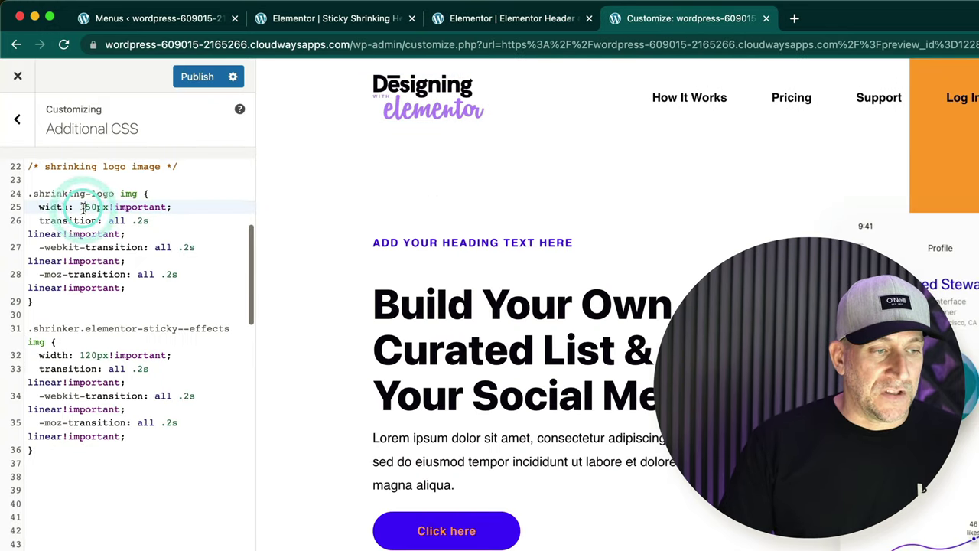
pyautogui.click(86, 207)
pyautogui.write('200')
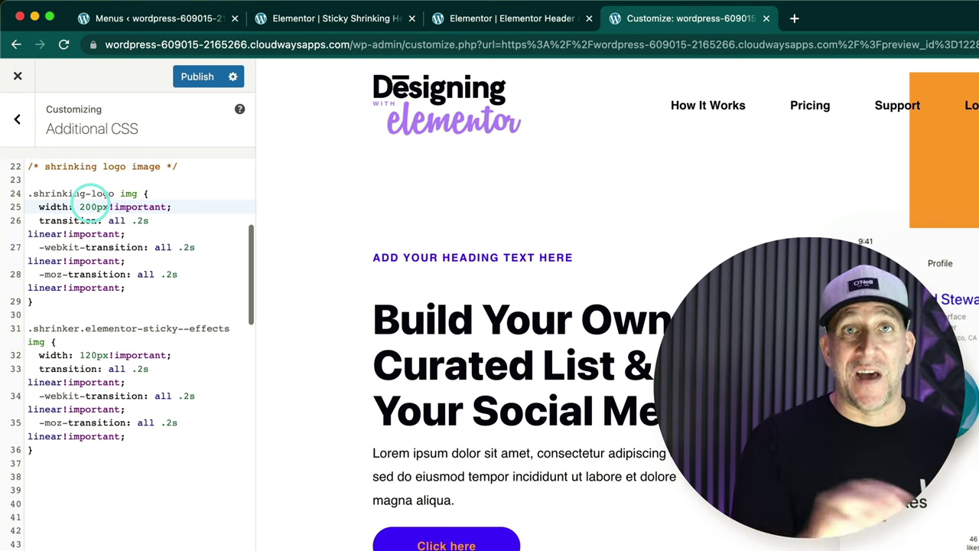
# Restore the width in the .shrinking-logo img rule to 150px
pyautogui.press('BackSpace')
pyautogui.press('BackSpace')
pyautogui.press('BackSpace')
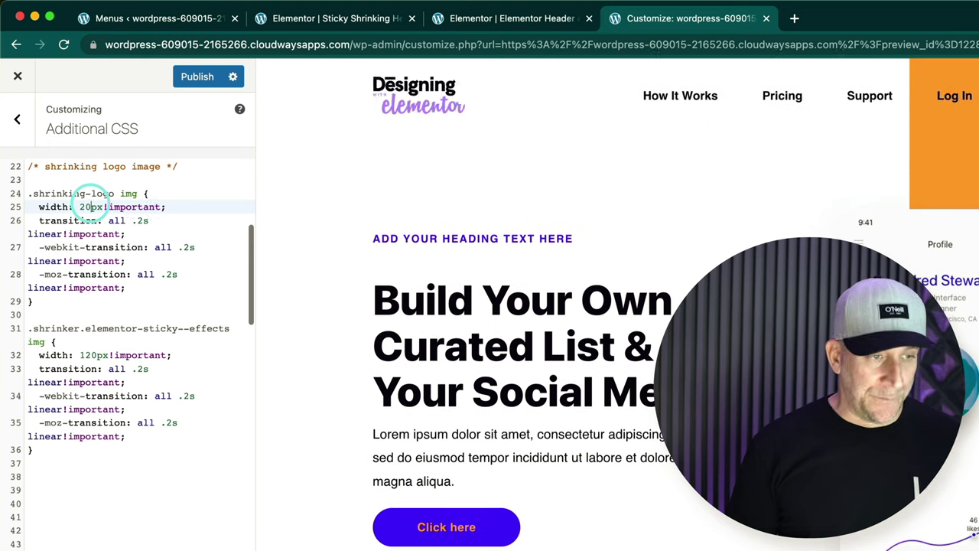
pyautogui.write('150')
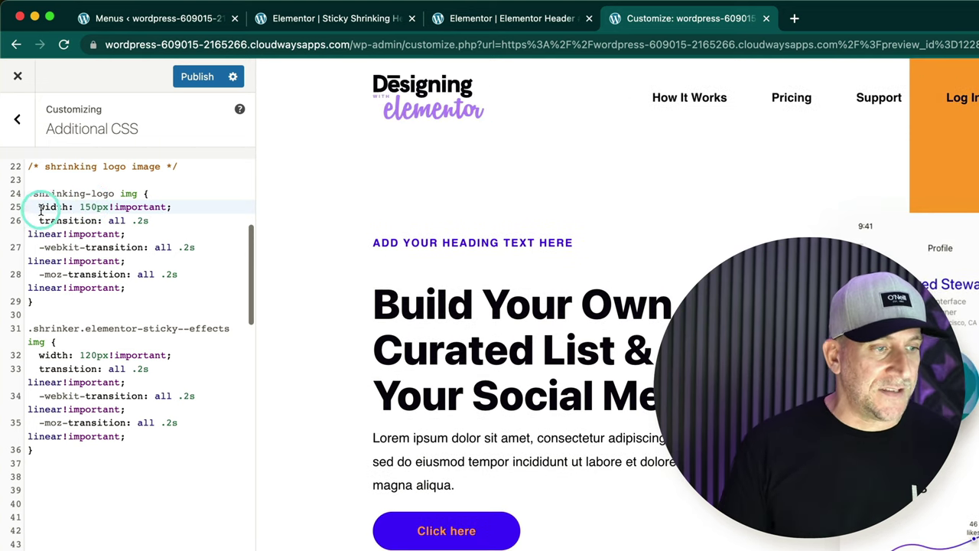
# Examine the .shrinking-logo transitions and the sticky-effects img width declaration, and how the logo shrinks while scrolling the preview
pyautogui.moveTo(38, 220); pyautogui.dragTo(140, 285)
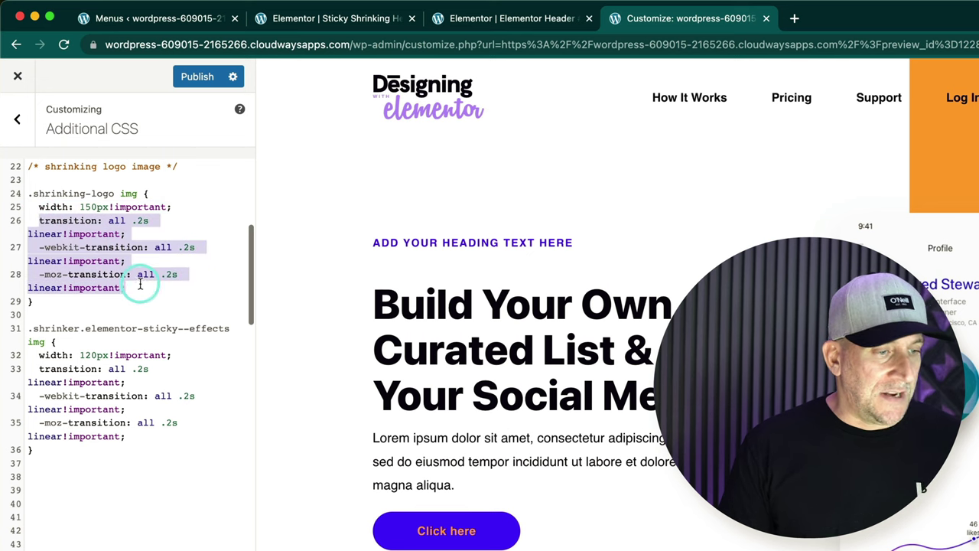
pyautogui.scroll(-1, 138, 280)
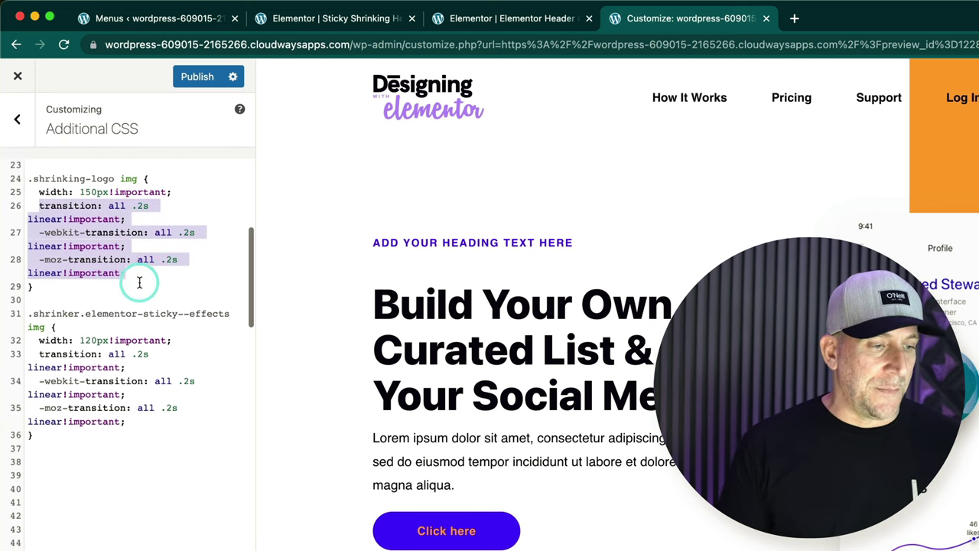
pyautogui.doubleClick(52, 334)
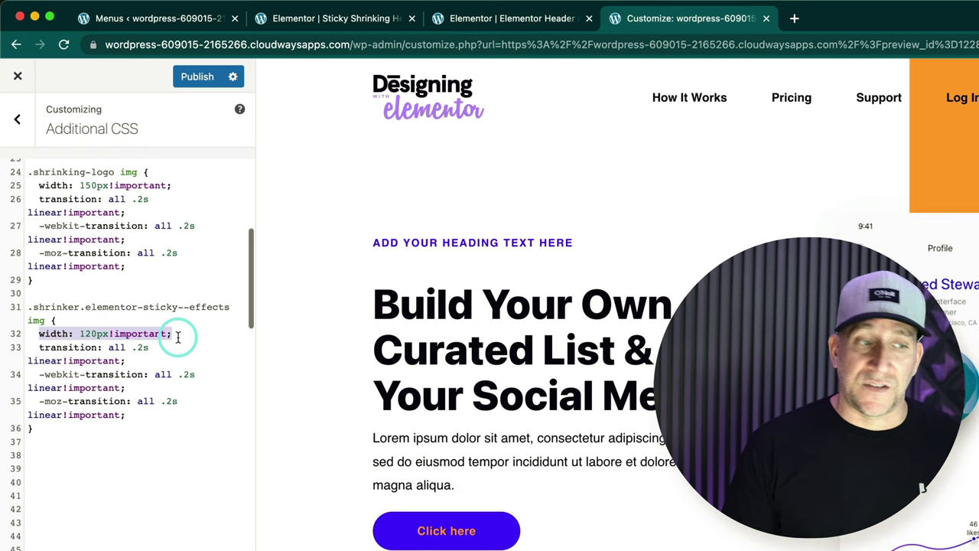
pyautogui.click(82, 333)
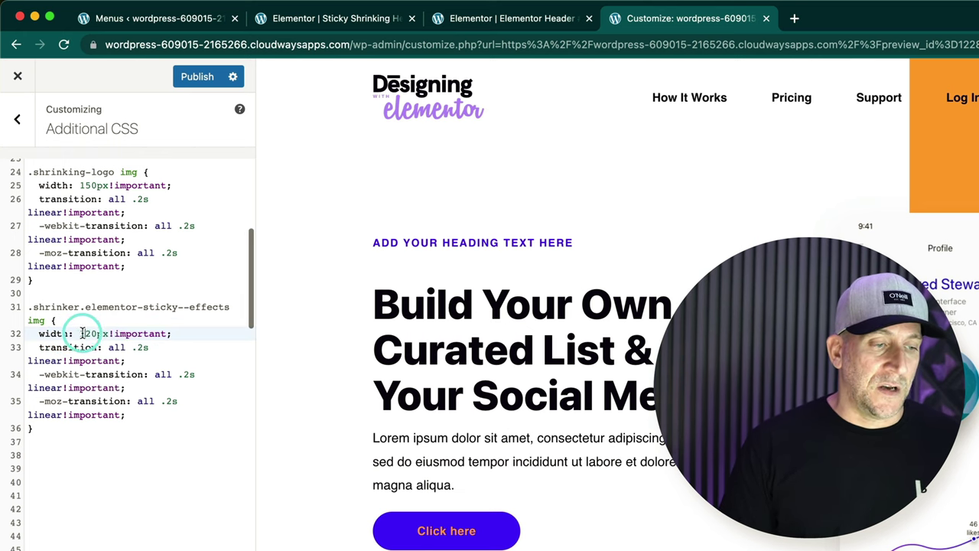
pyautogui.scroll(-4, 533, 361)
pyautogui.scroll(4, 528, 360)
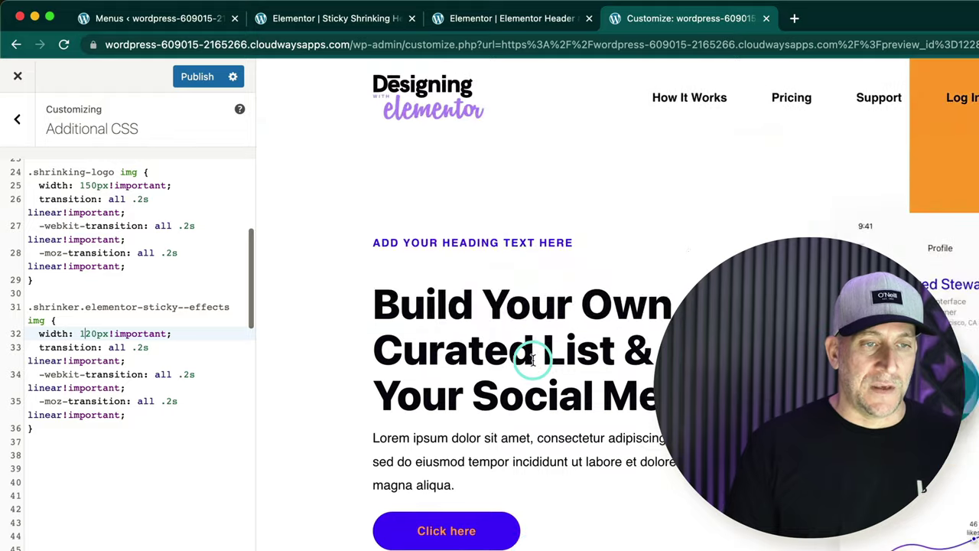
pyautogui.scroll(-2, 532, 362)
pyautogui.scroll(2, 531, 362)
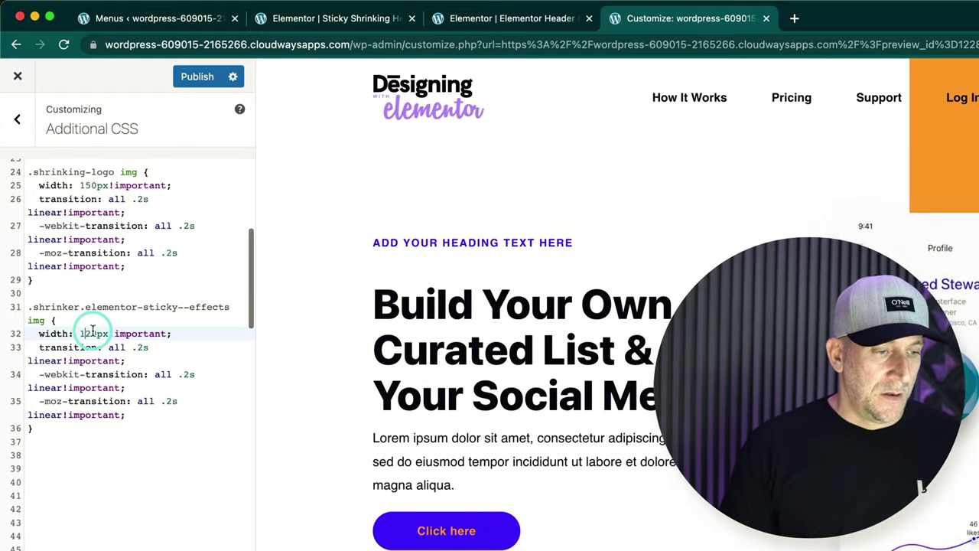
# Try a 20px width in the sticky-effects img rule against the scrolled preview, and put it back to 120px
pyautogui.press('BackSpace')
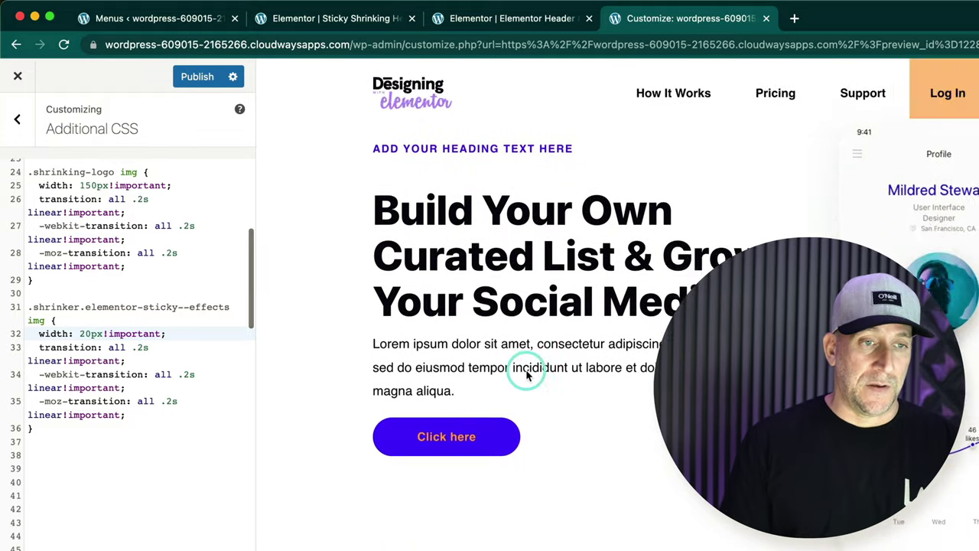
pyautogui.scroll(-3, 525, 372)
pyautogui.scroll(1, 526, 375)
pyautogui.scroll(3, 525, 374)
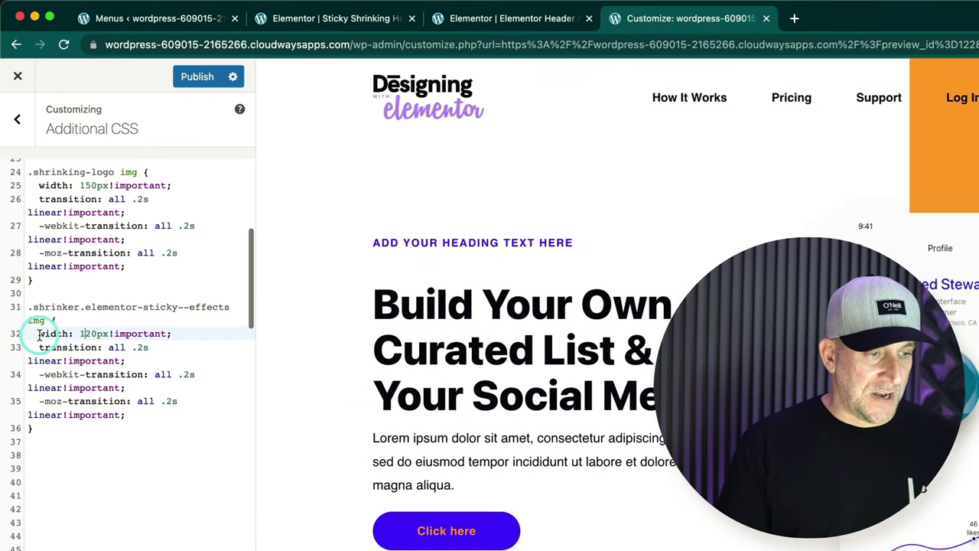
pyautogui.moveTo(38, 334); pyautogui.dragTo(180, 336)
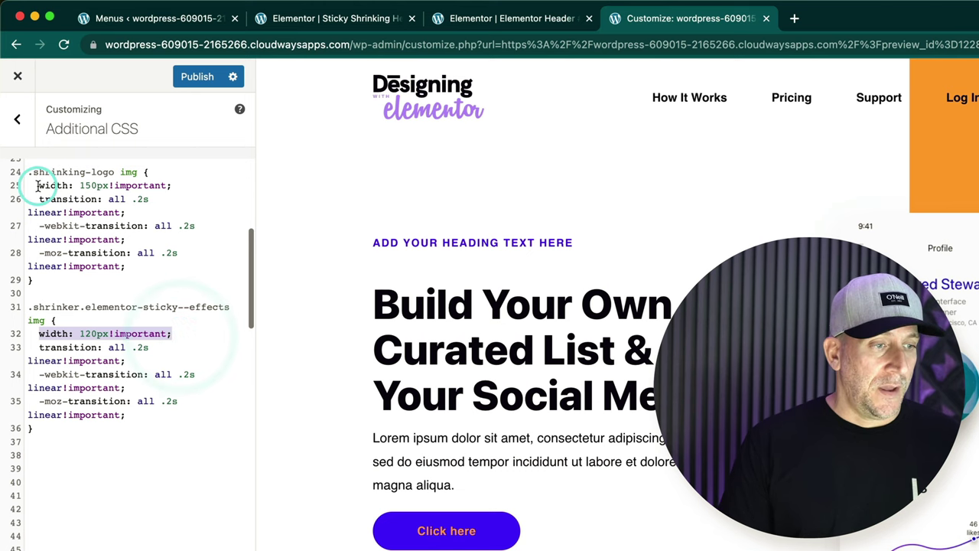
pyautogui.moveTo(38, 185); pyautogui.dragTo(186, 185)
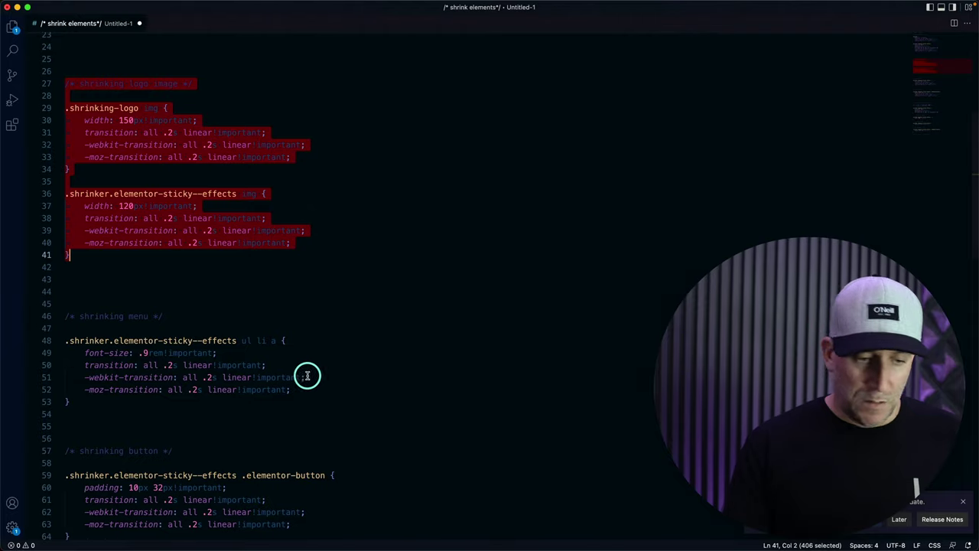
# Copy the "shrinking menu" block from the code editor and paste it below the logo rules in the Additional CSS
pyautogui.scroll(-15, 306, 375)
pyautogui.scroll(7, 66, 69)
pyautogui.moveTo(64, 179); pyautogui.dragTo(86, 269)
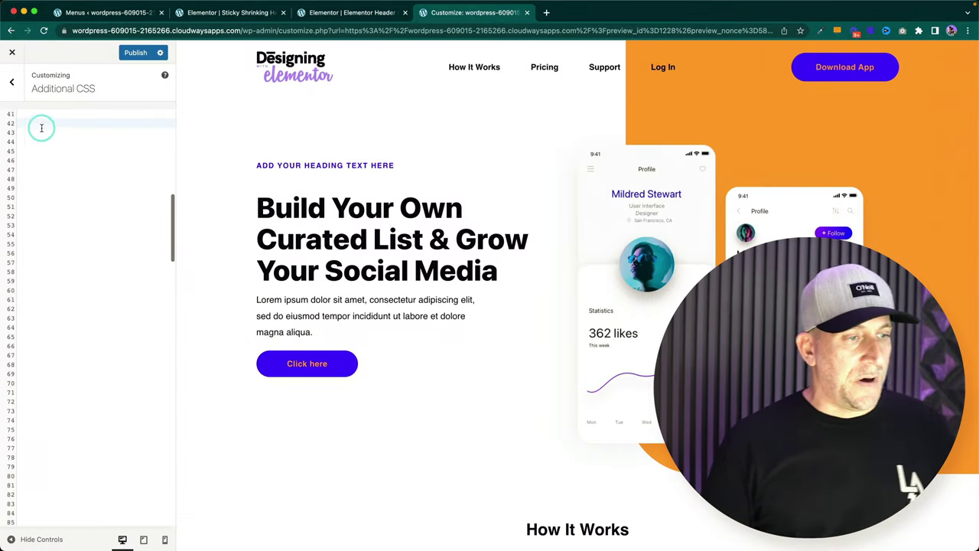
pyautogui.write('/* shrinking menu */  .shrinker.elementor-sticky--effects ul li {   font-size: .9rem!important;   transition: all .2s linear!important;   -webkit-transition: all .2s linear!important;   -moz-transition: all .2s linear!important; }')
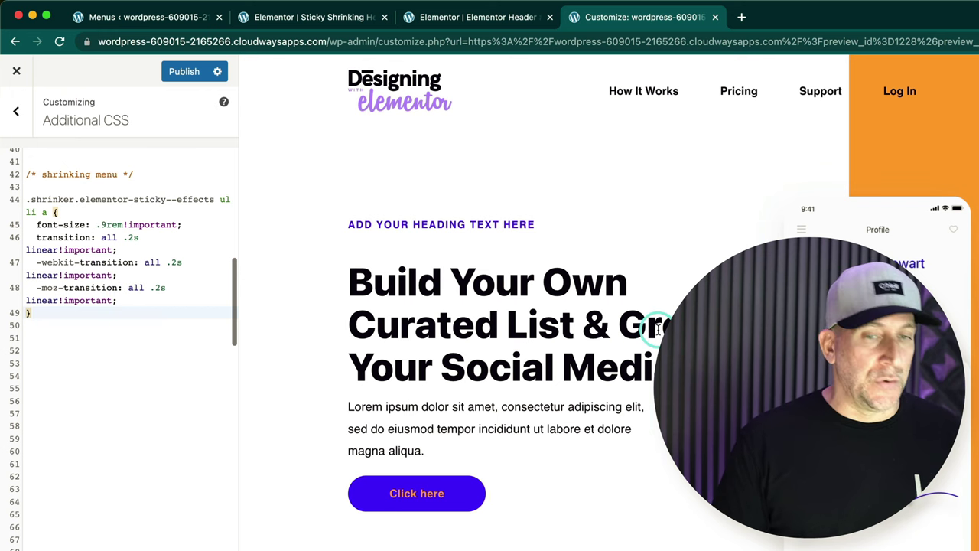
# Examine how the header's menu text changes size while scrolling the preview down and back up
pyautogui.scroll(-3, 657, 329)
pyautogui.scroll(2, 657, 329)
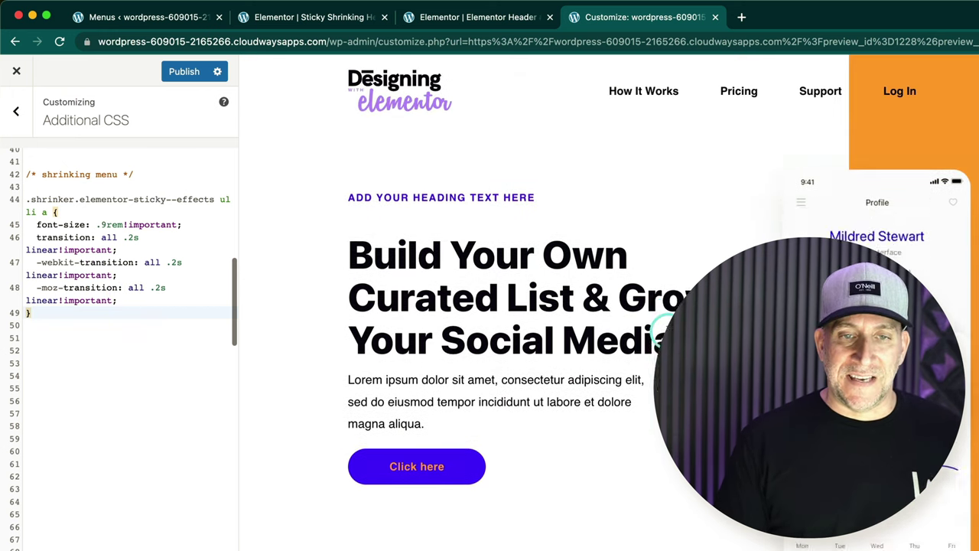
pyautogui.scroll(-3, 659, 325)
pyautogui.scroll(3, 660, 325)
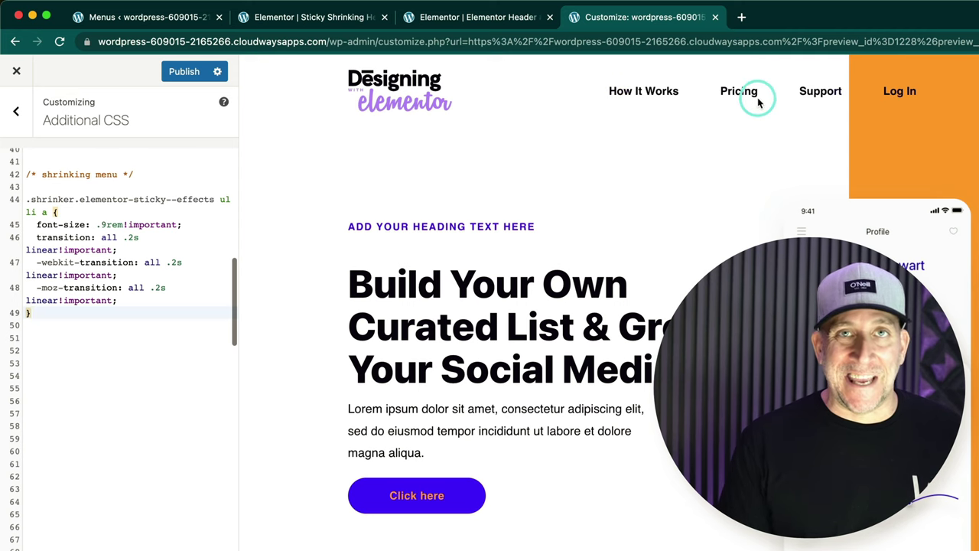
# Switch to the Elementor header template and check the font size and unit in the nav menu's main typography settings
pyautogui.click(459, 17)
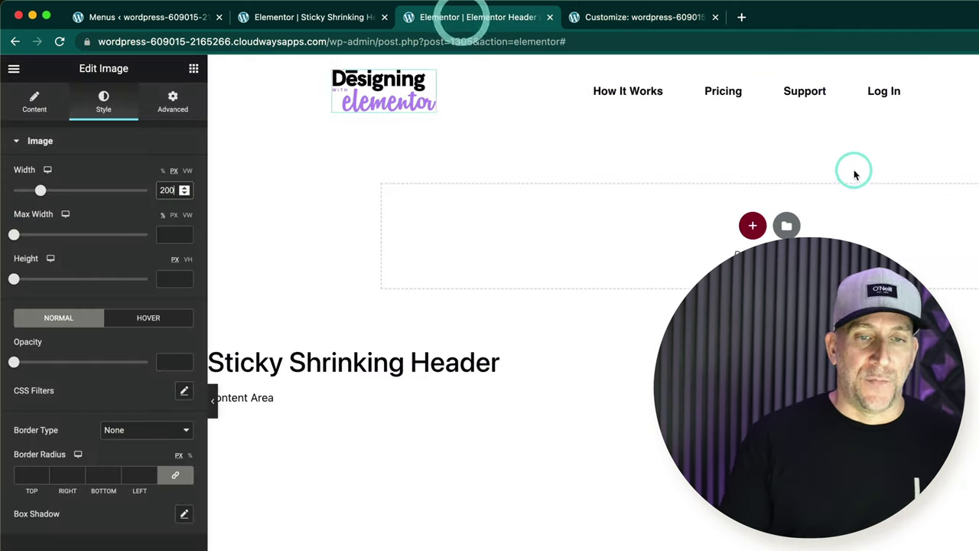
pyautogui.click(893, 91)
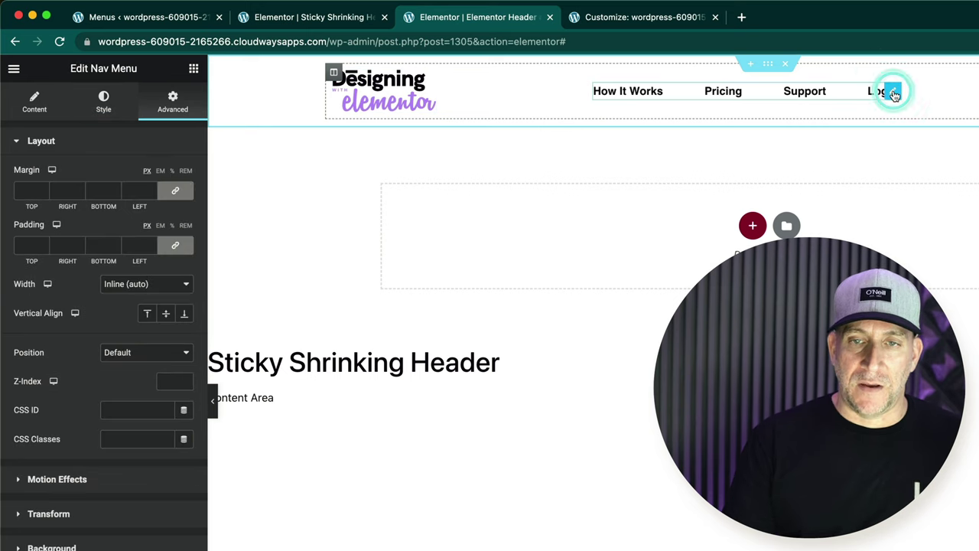
pyautogui.click(103, 101)
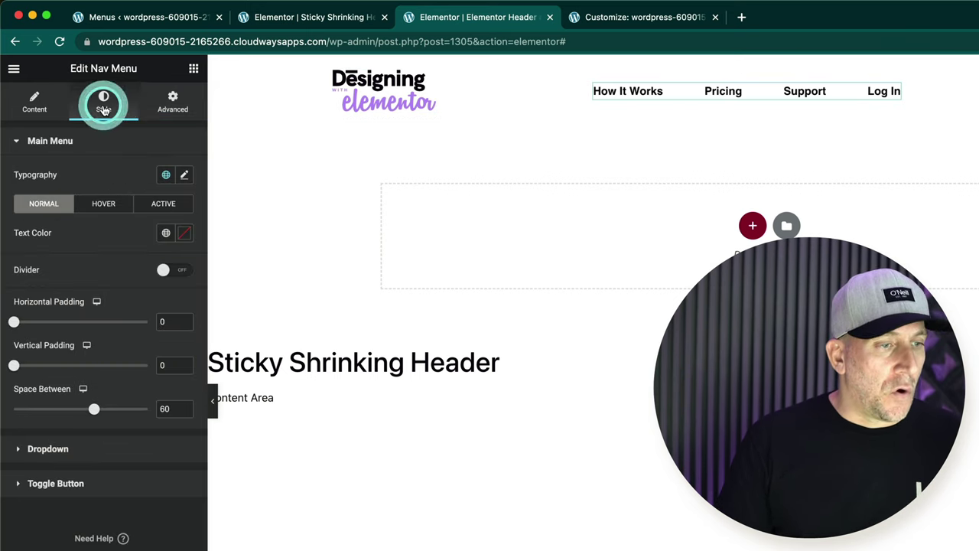
pyautogui.click(187, 176)
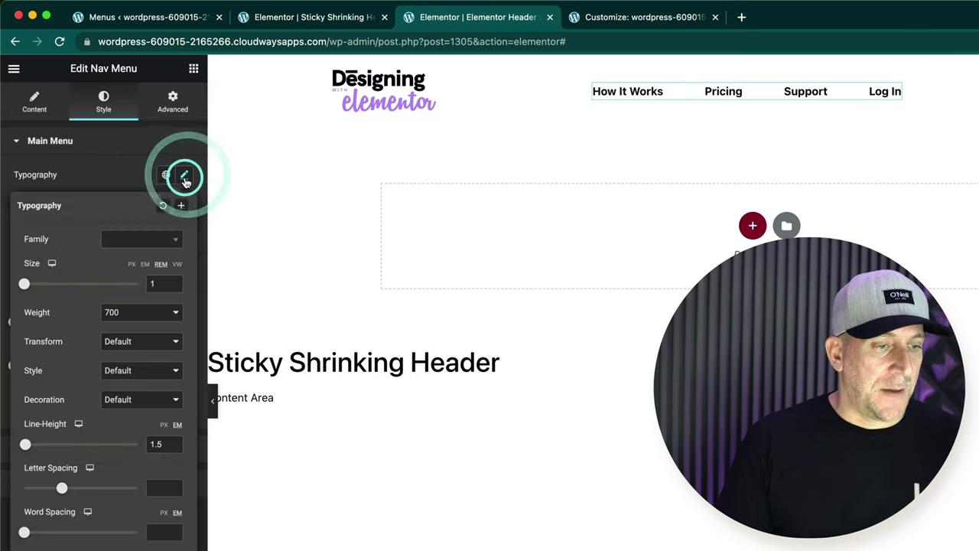
pyautogui.click(160, 282)
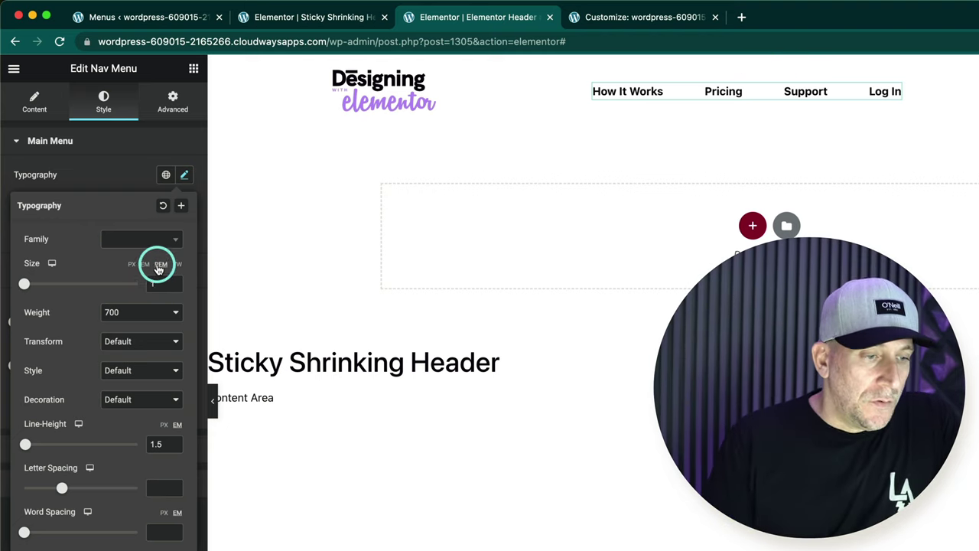
# Return to the Customizer and compare the sticky-effects menu font-size declaration with the menu text in the scrolled preview
pyautogui.click(661, 13)
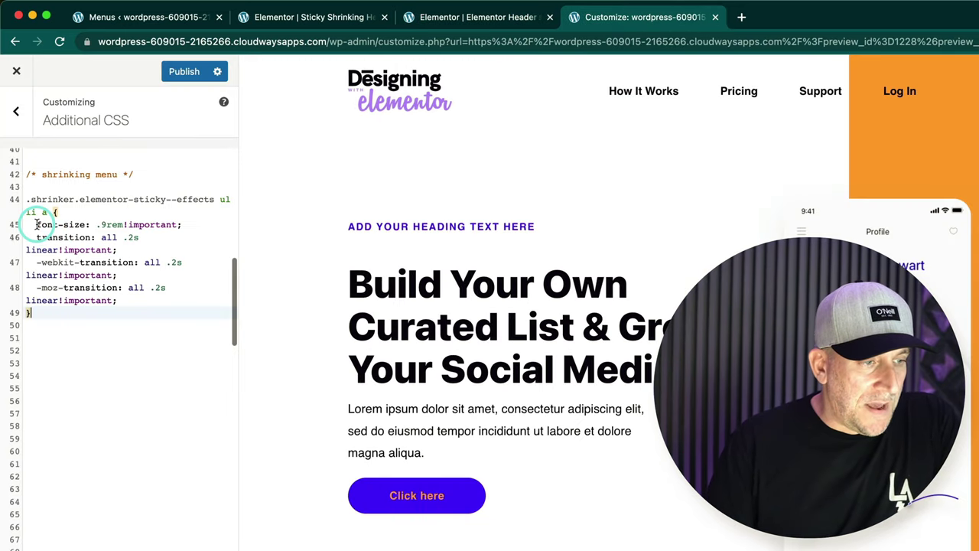
pyautogui.moveTo(36, 224); pyautogui.dragTo(98, 224)
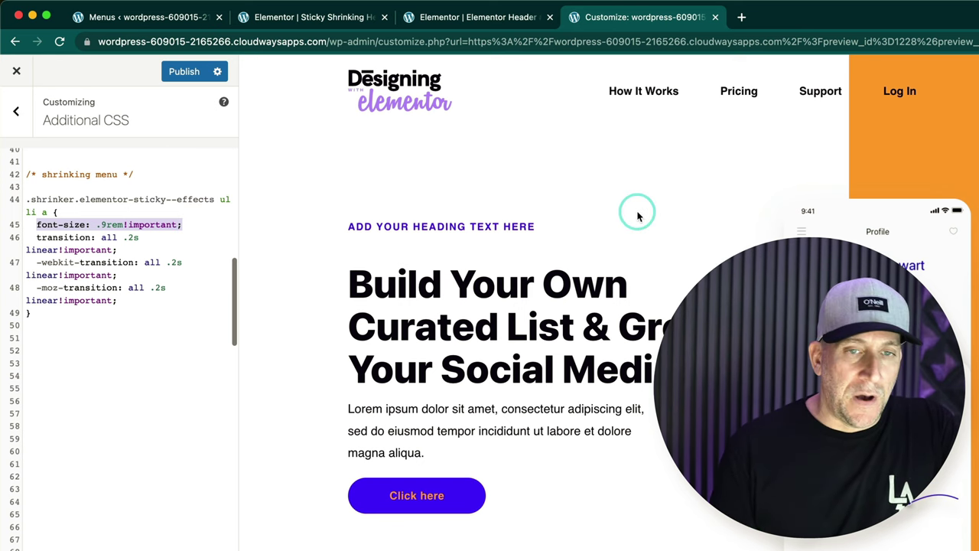
pyautogui.scroll(-5, 637, 216)
pyautogui.scroll(5, 637, 216)
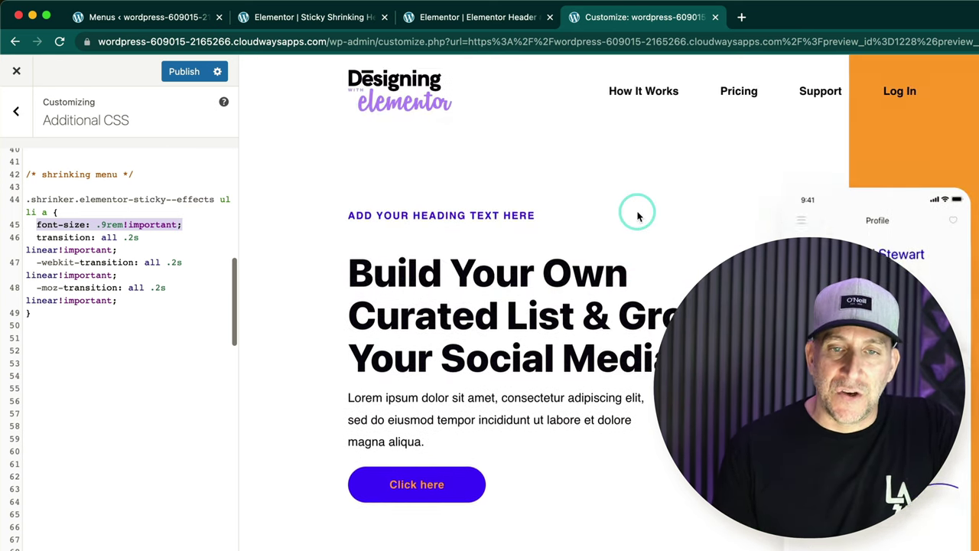
pyautogui.scroll(-5, 637, 216)
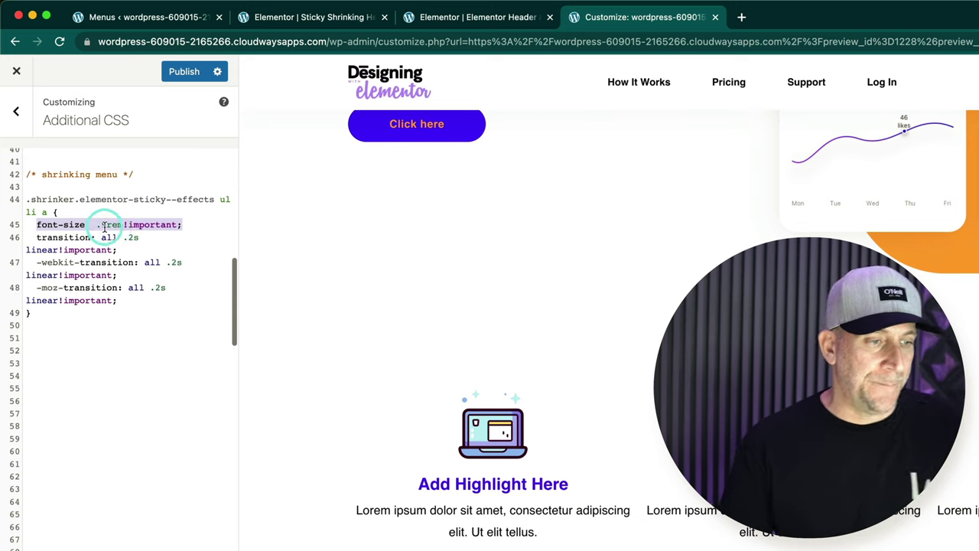
# Try a .5rem font size in the shrinking menu rule against the scrolled preview, and put it back to .9rem
pyautogui.click(137, 218)
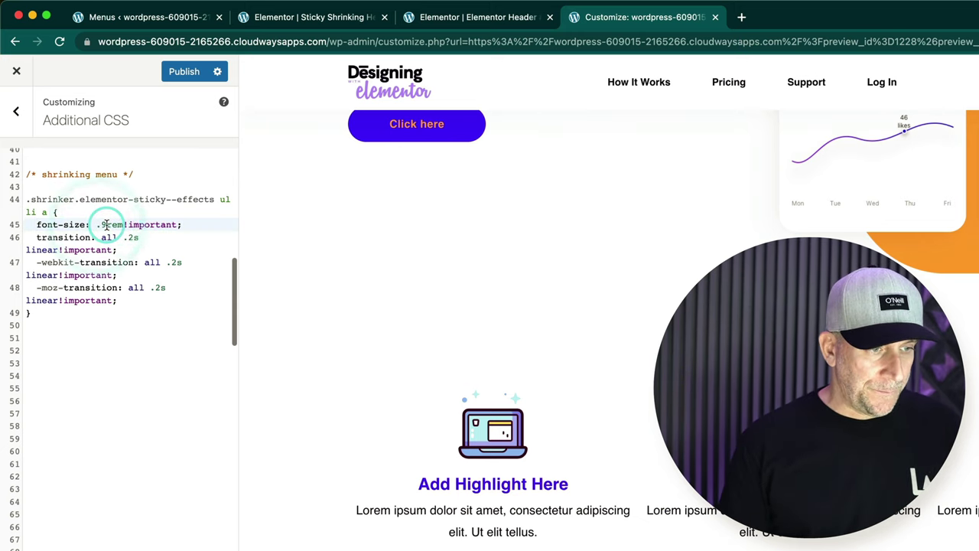
pyautogui.click(123, 225)
pyautogui.press('BackSpace')
pyautogui.write('5')
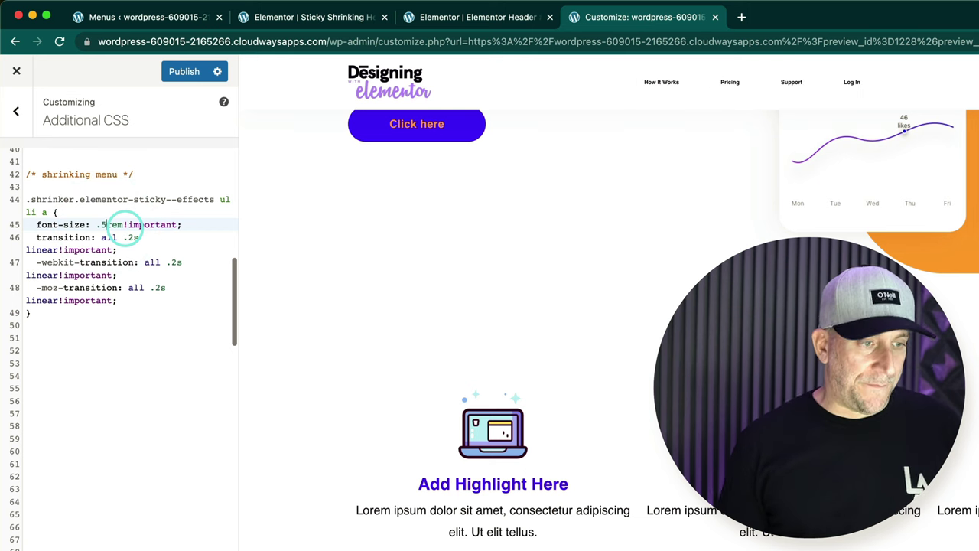
pyautogui.scroll(5, 470, 273)
pyautogui.scroll(-2, 497, 280)
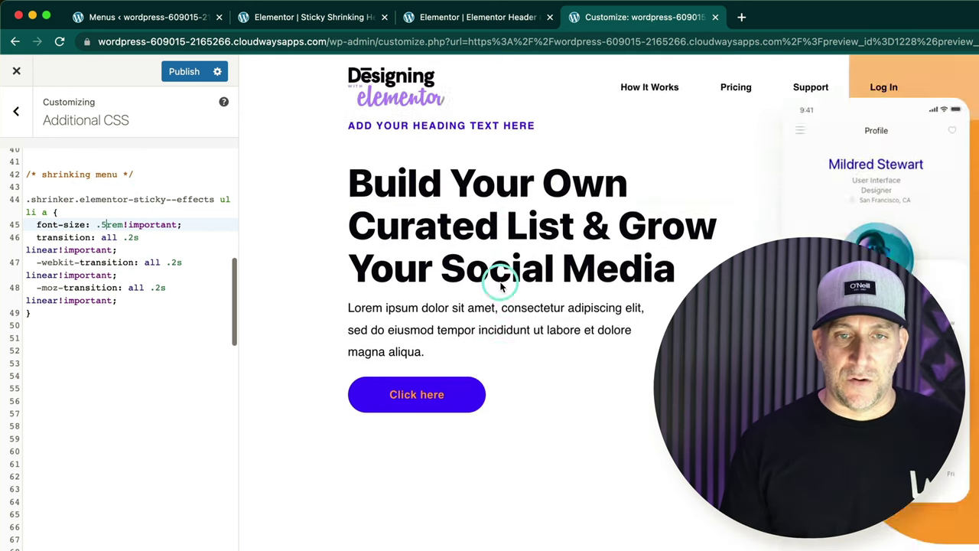
pyautogui.scroll(2, 297, 268)
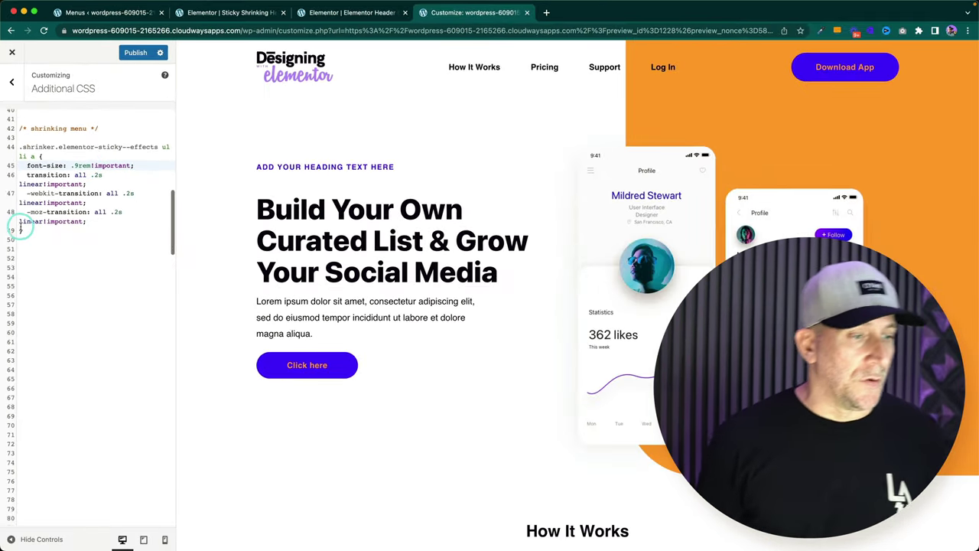
# Copy the "shrinking button" block from the code editor and paste it below the menu rule in the Additional CSS
pyautogui.click(39, 230)
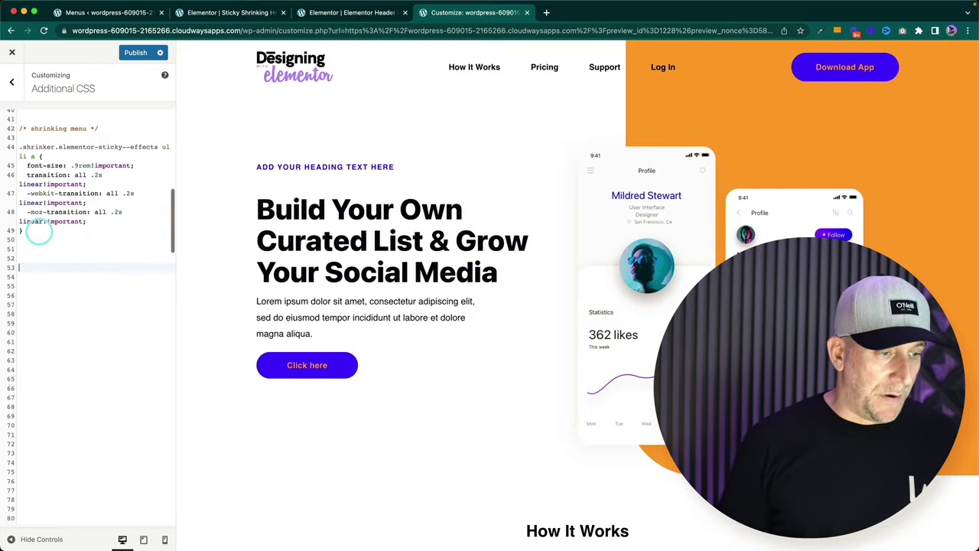
pyautogui.press('super+Tab')
pyautogui.moveTo(81, 365); pyautogui.dragTo(120, 480)
pyautogui.rightClick(120, 481)
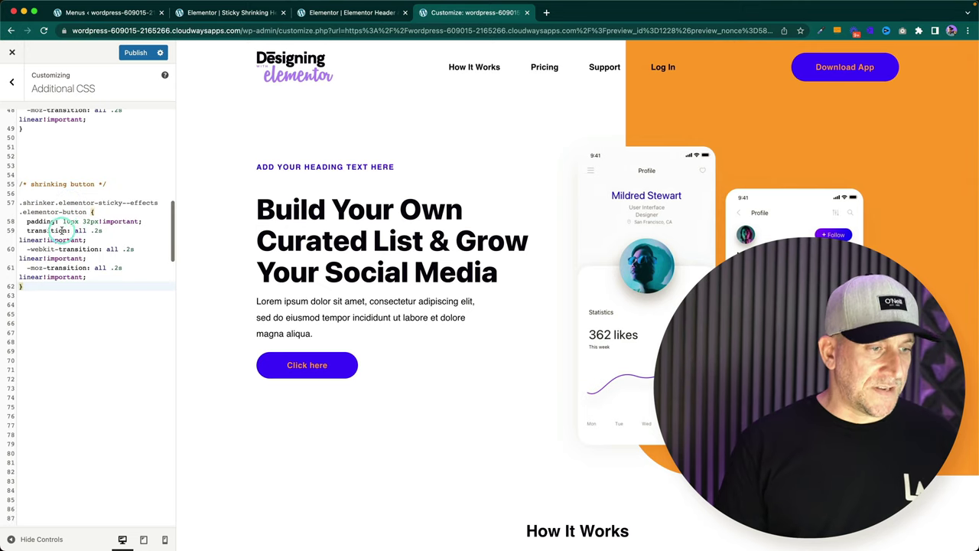
# Examine how the header's Download App button changes size while scrolling the preview down and back up
pyautogui.scroll(-2, 61, 230)
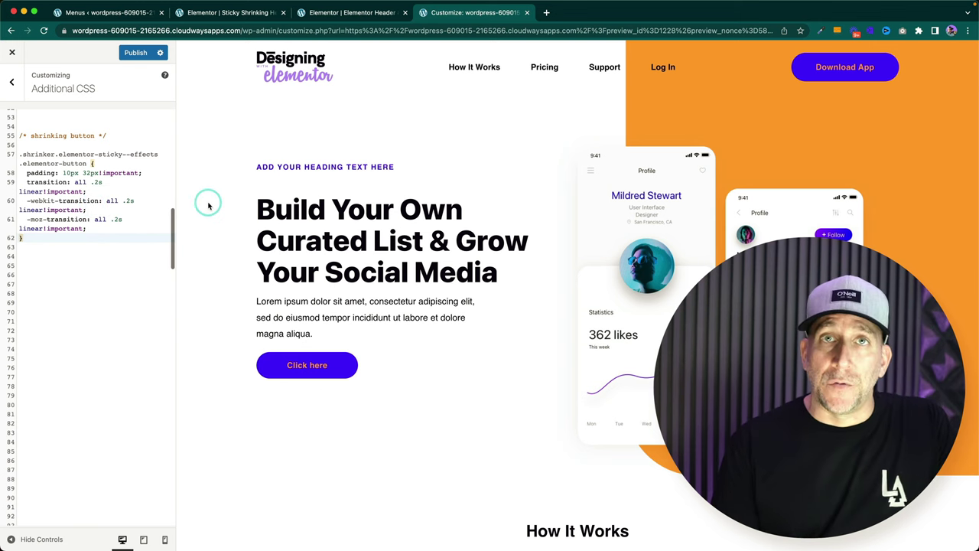
pyautogui.scroll(-5, 540, 245)
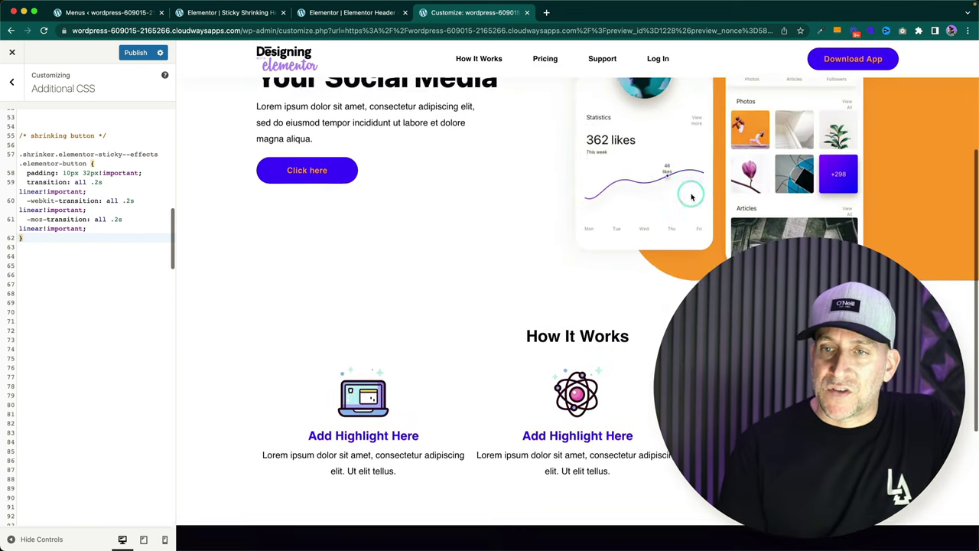
pyautogui.scroll(5, 742, 170)
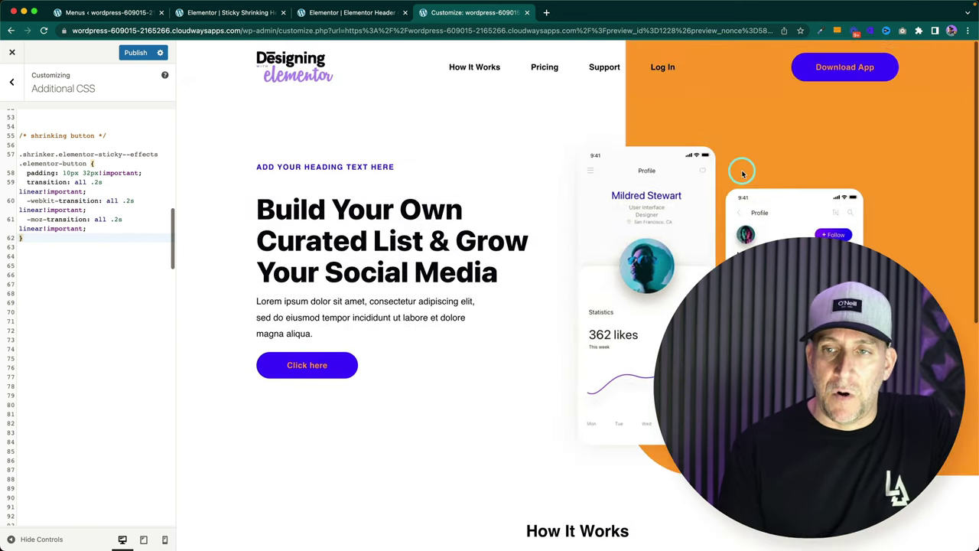
pyautogui.scroll(-5, 741, 170)
pyautogui.scroll(5, 742, 175)
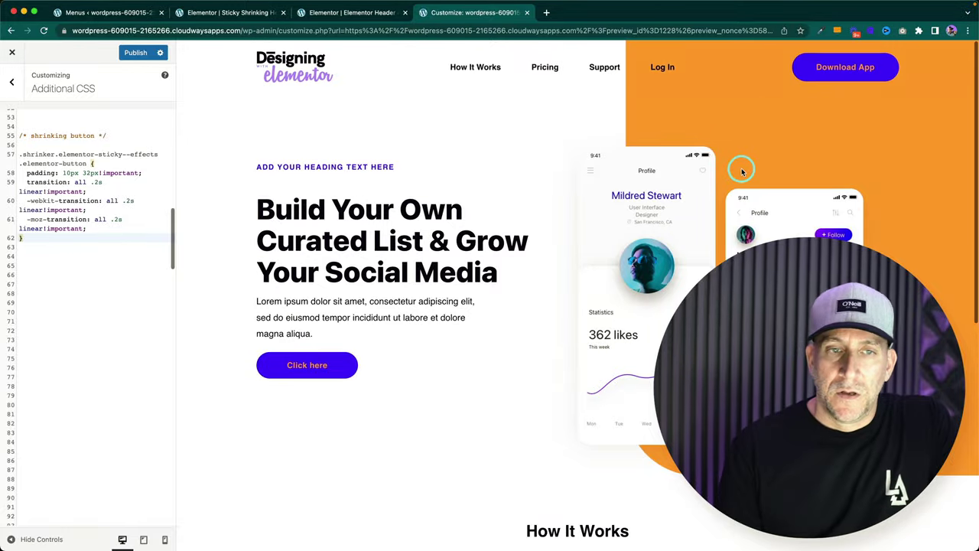
# Switch to the Elementor header template and check the Download App button's padding values in its style settings
pyautogui.click(353, 14)
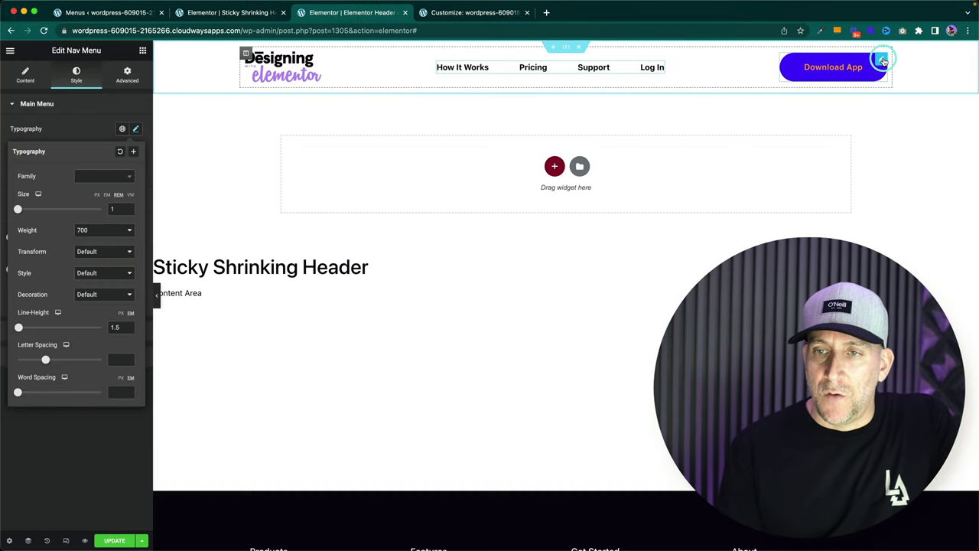
pyautogui.click(882, 61)
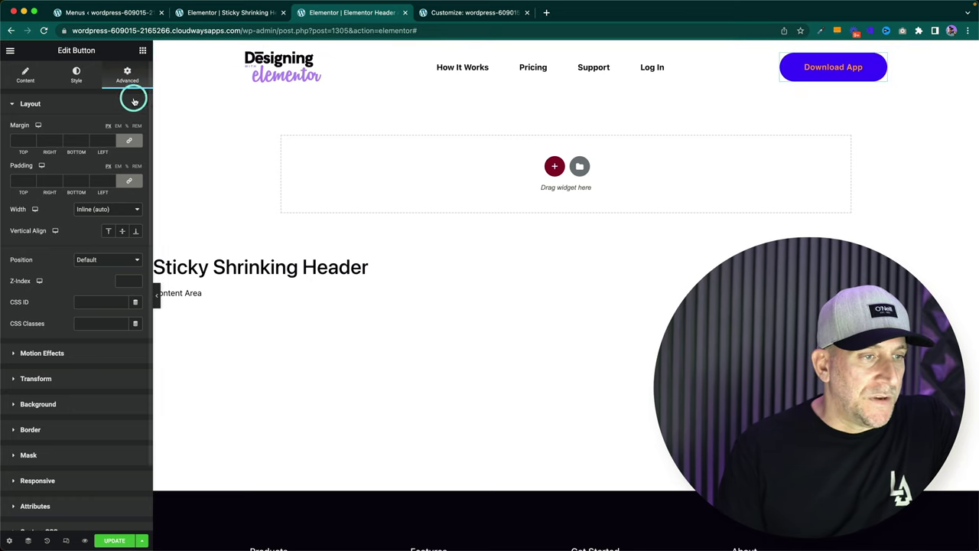
pyautogui.click(74, 72)
pyautogui.click(54, 301)
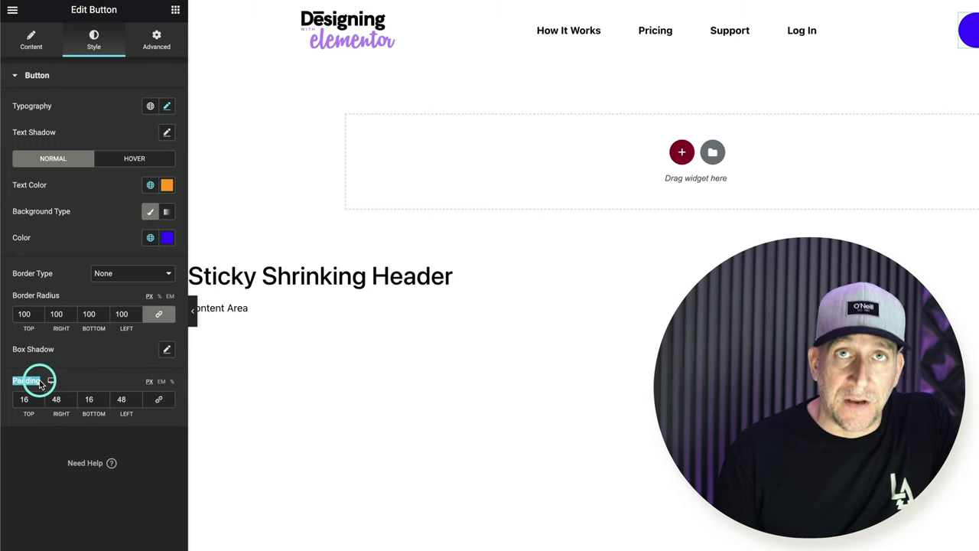
pyautogui.click(28, 399)
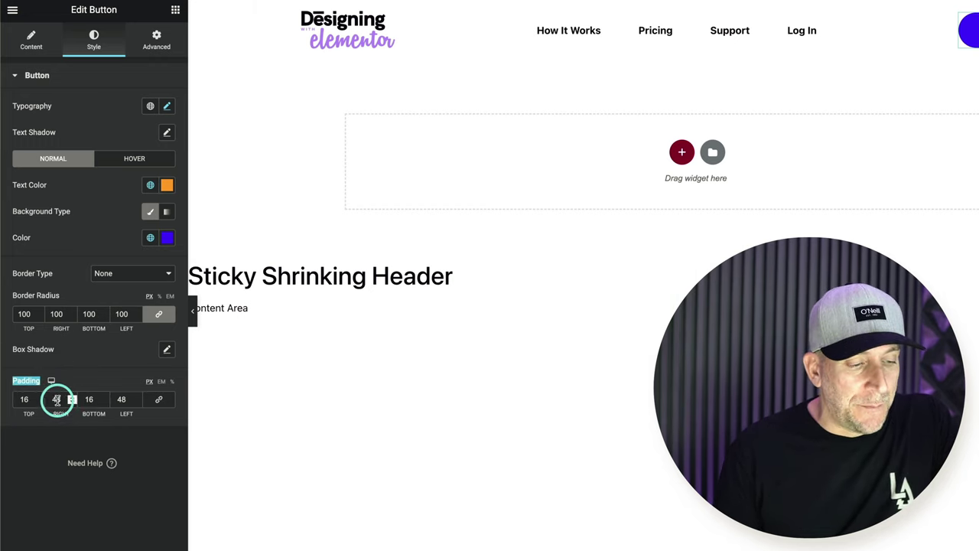
pyautogui.click(119, 400)
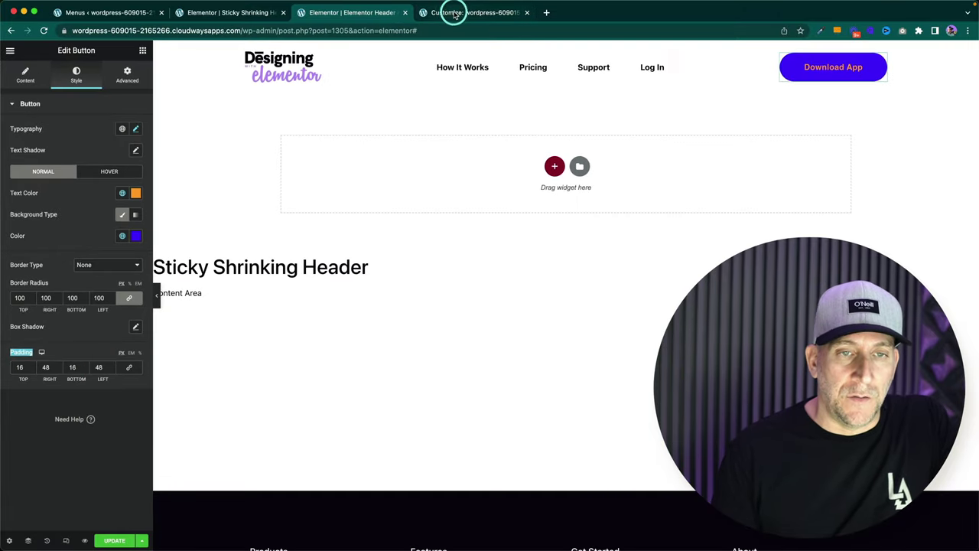
# Compare the vertical and horizontal padding values in the shrinking button rule with the button's padding in the Elementor header template
pyautogui.click(454, 13)
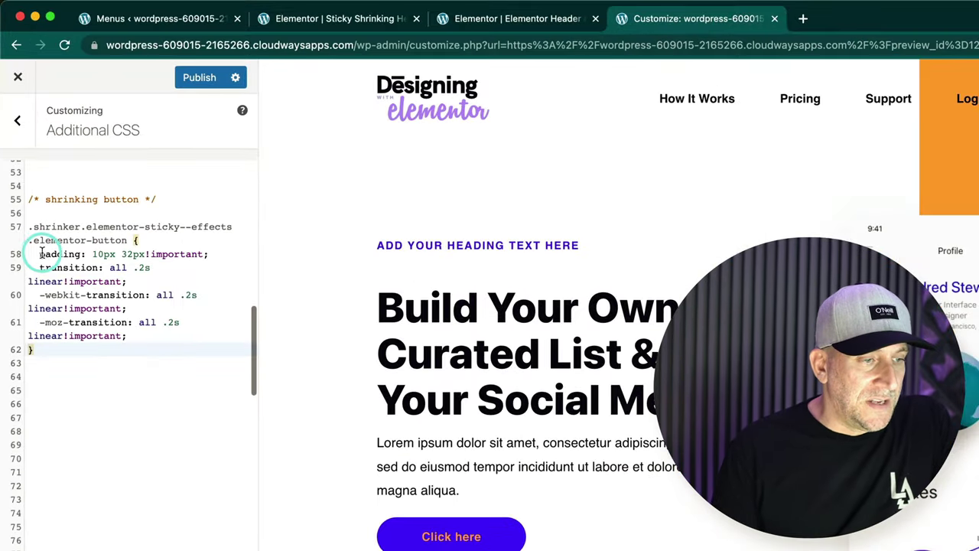
pyautogui.moveTo(94, 254); pyautogui.dragTo(120, 254)
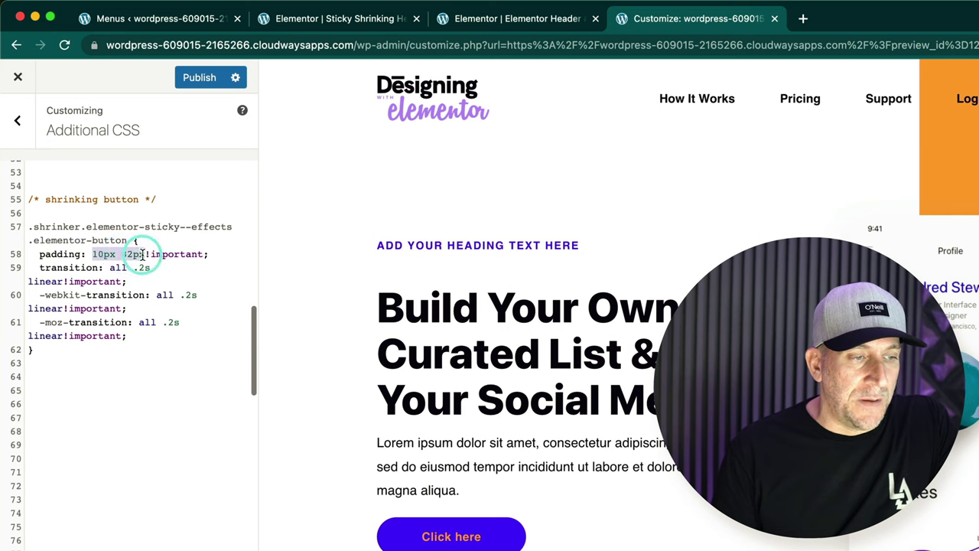
pyautogui.doubleClick(104, 254)
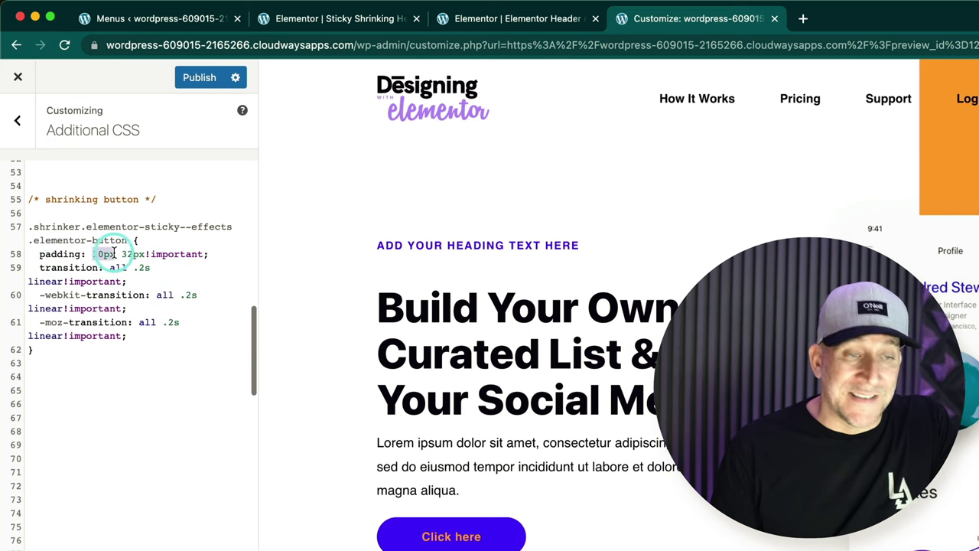
pyautogui.doubleClick(102, 257)
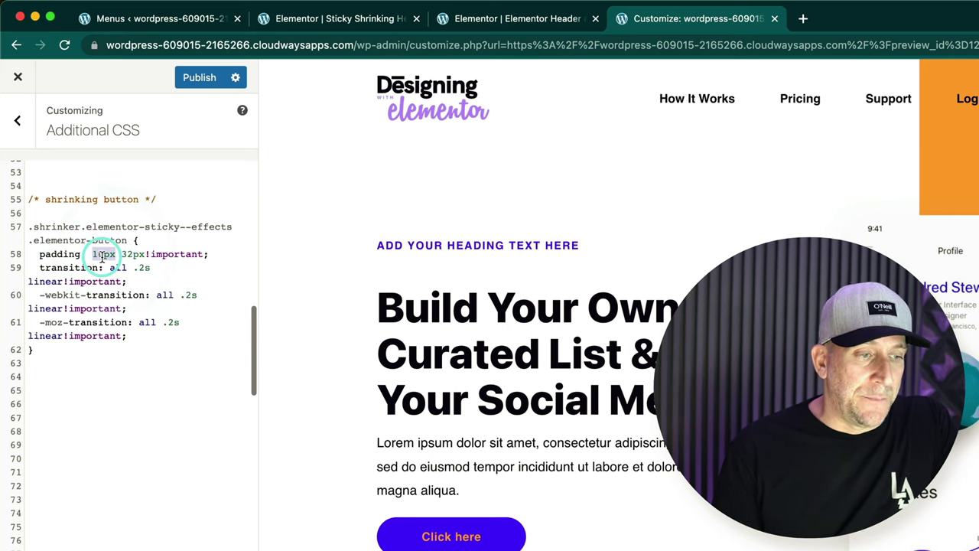
pyautogui.click(552, 20)
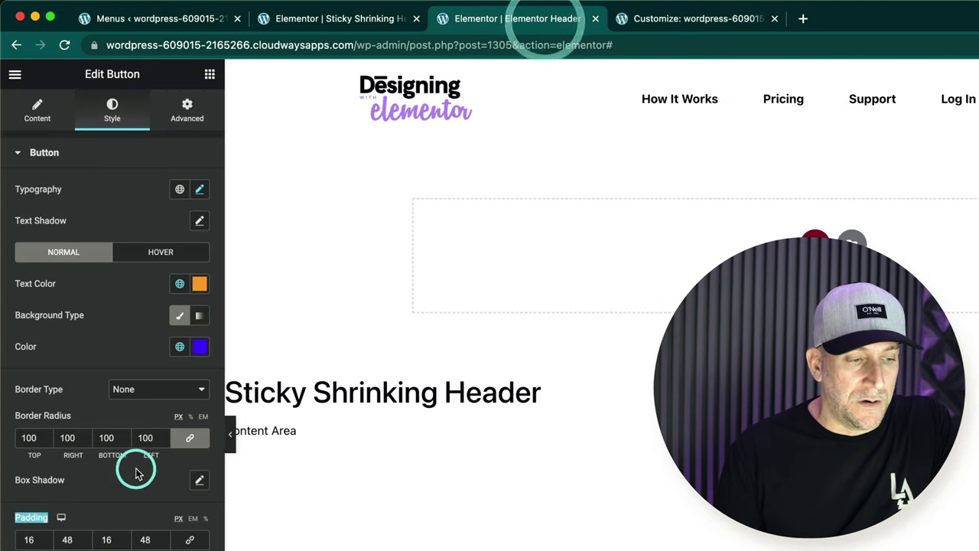
pyautogui.moveTo(26, 511); pyautogui.dragTo(92, 491)
pyautogui.click(635, 20)
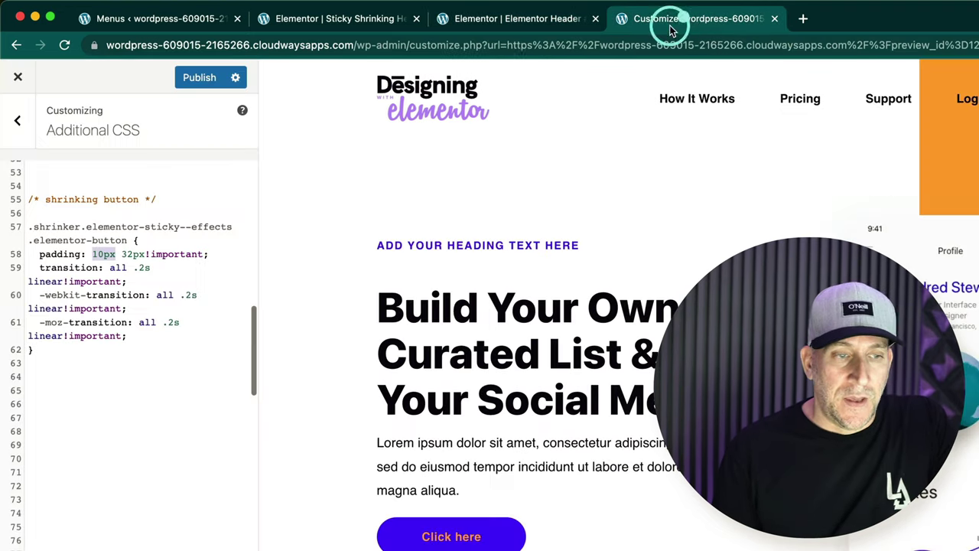
pyautogui.moveTo(121, 254); pyautogui.dragTo(143, 252)
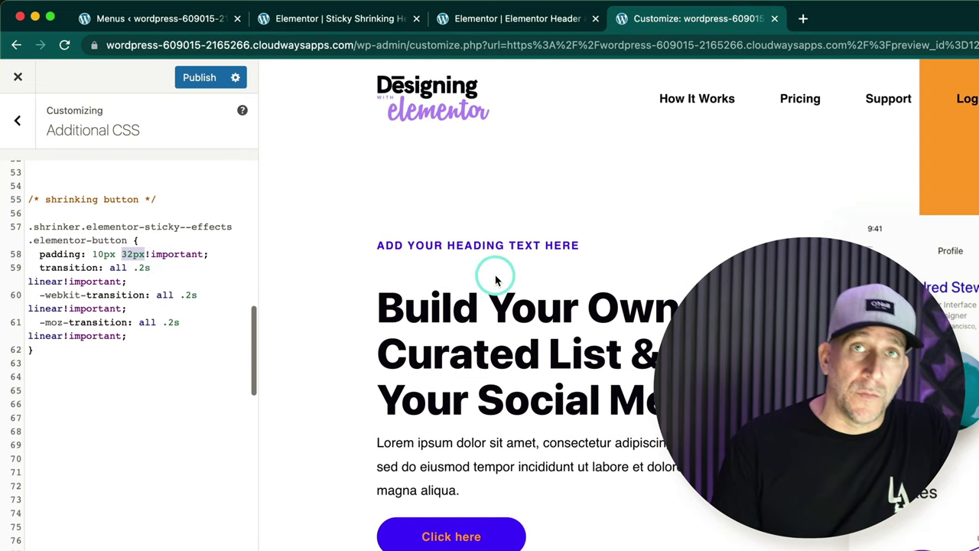
# Examine how the whole header, including logo, menu and button, shrinks and expands while scrolling the preview up and down
pyautogui.click(962, 334)
pyautogui.scroll(-3, 962, 334)
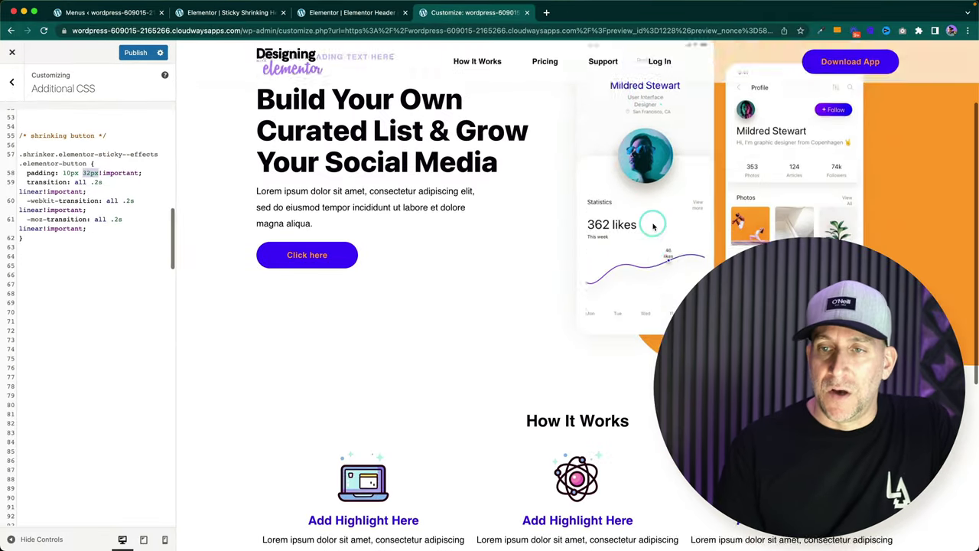
pyautogui.scroll(-2, 652, 226)
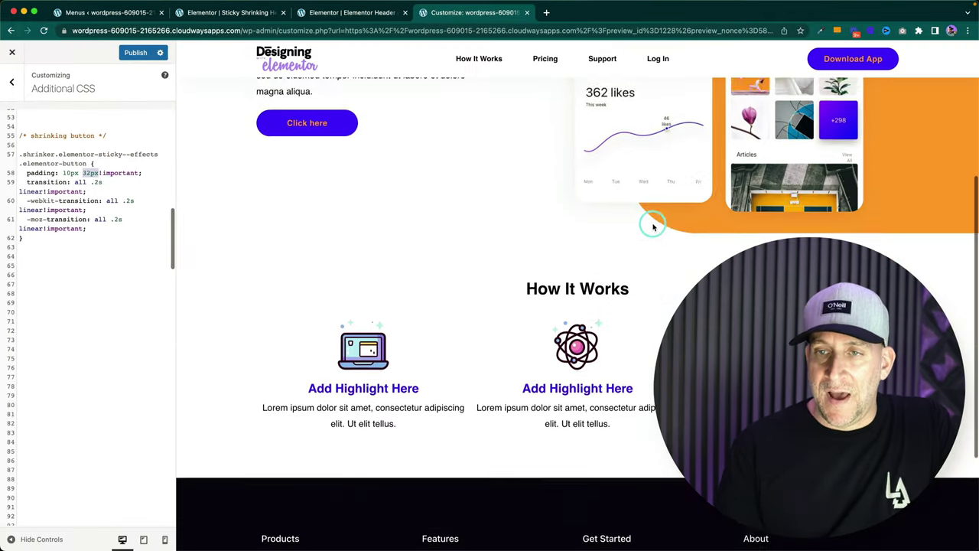
pyautogui.scroll(3, 653, 226)
pyautogui.scroll(-2, 653, 226)
pyautogui.scroll(1, 653, 225)
pyautogui.scroll(2, 652, 225)
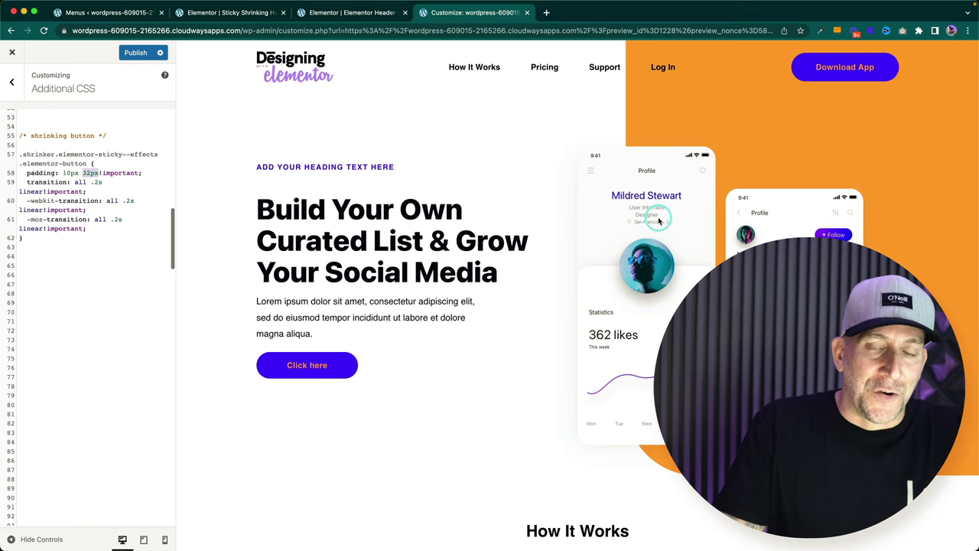
pyautogui.scroll(-2, 659, 221)
pyautogui.scroll(-5, 659, 220)
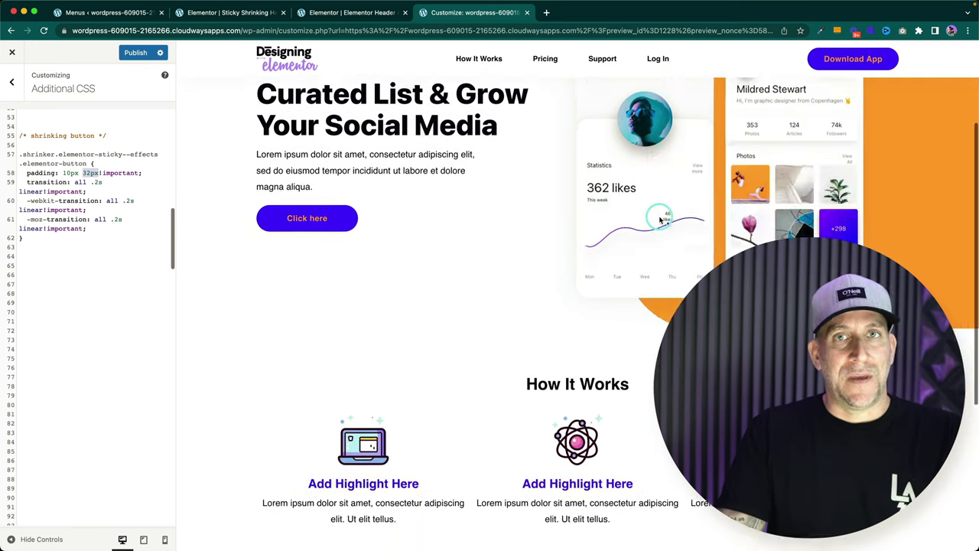
# Compare the header's full and shrunken states in the preview against the menu and button shrinking rules in Additional CSS
pyautogui.scroll(6, 659, 220)
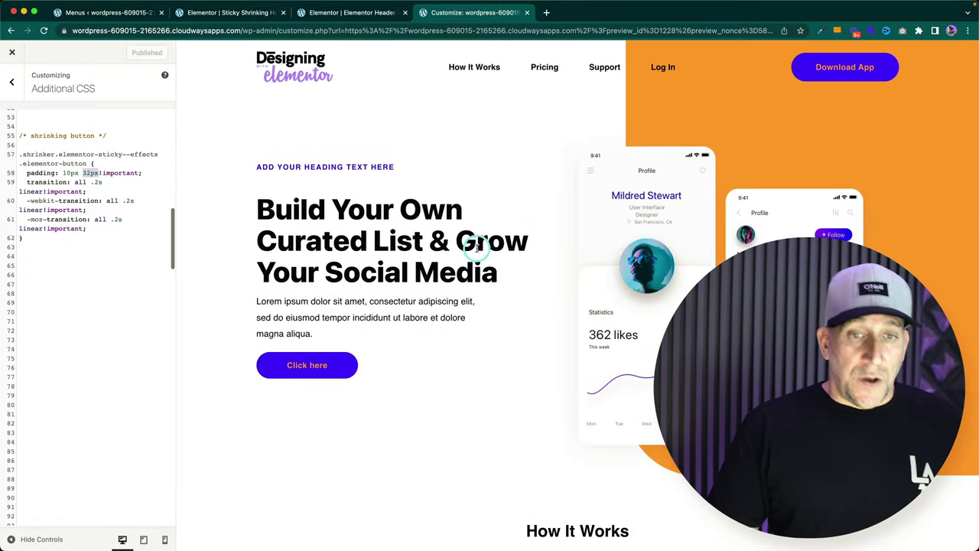
pyautogui.scroll(-4, 478, 246)
pyautogui.scroll(3, 478, 247)
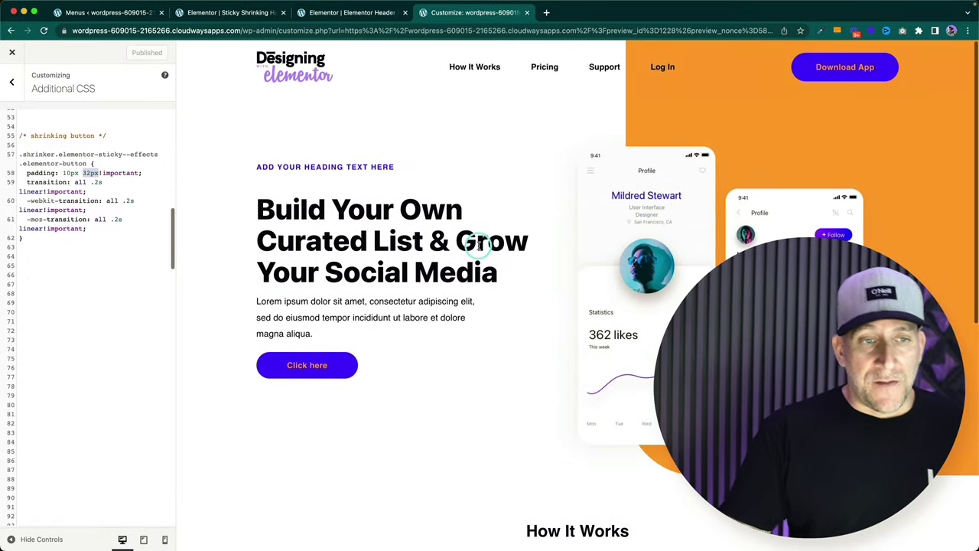
pyautogui.scroll(-5, 478, 243)
pyautogui.scroll(5, 480, 243)
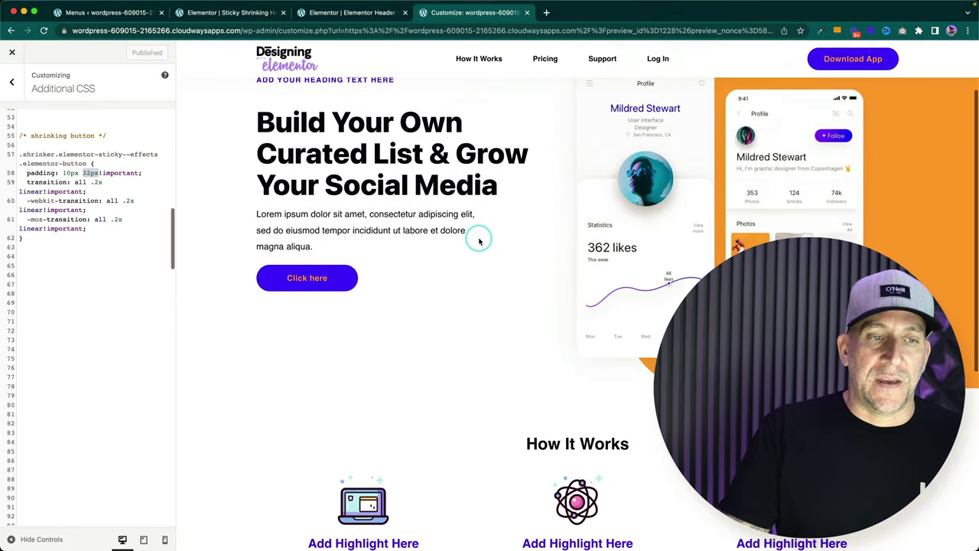
pyautogui.scroll(2, 479, 242)
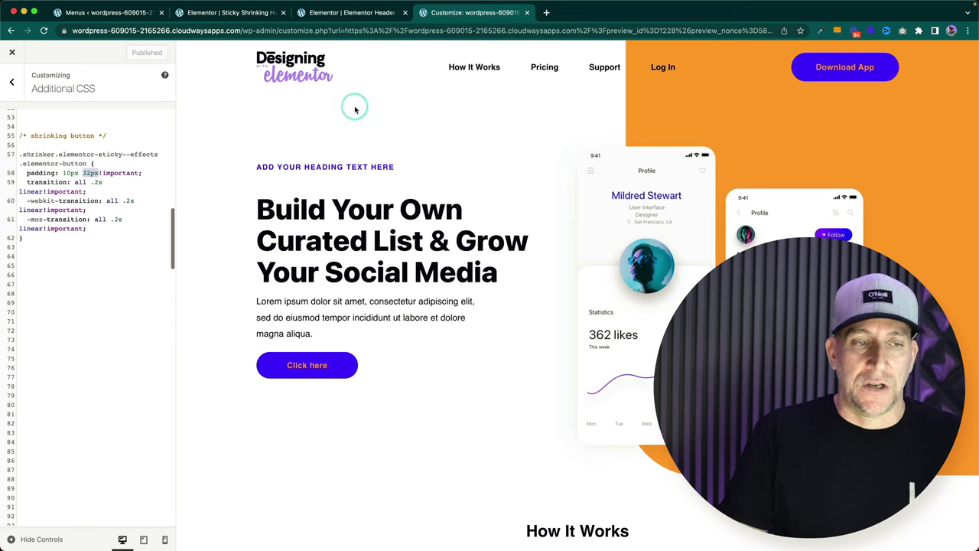
pyautogui.scroll(10, 142, 222)
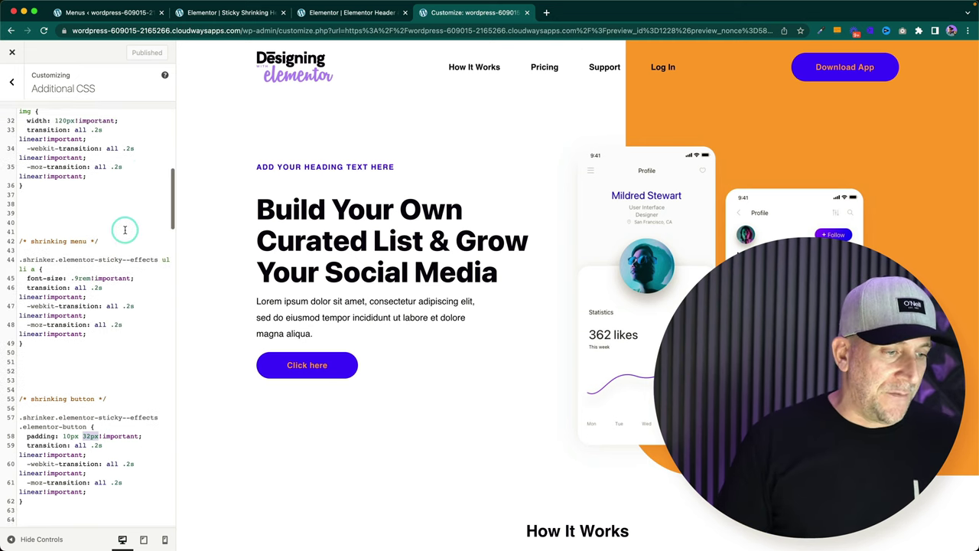
pyautogui.scroll(-15, 125, 228)
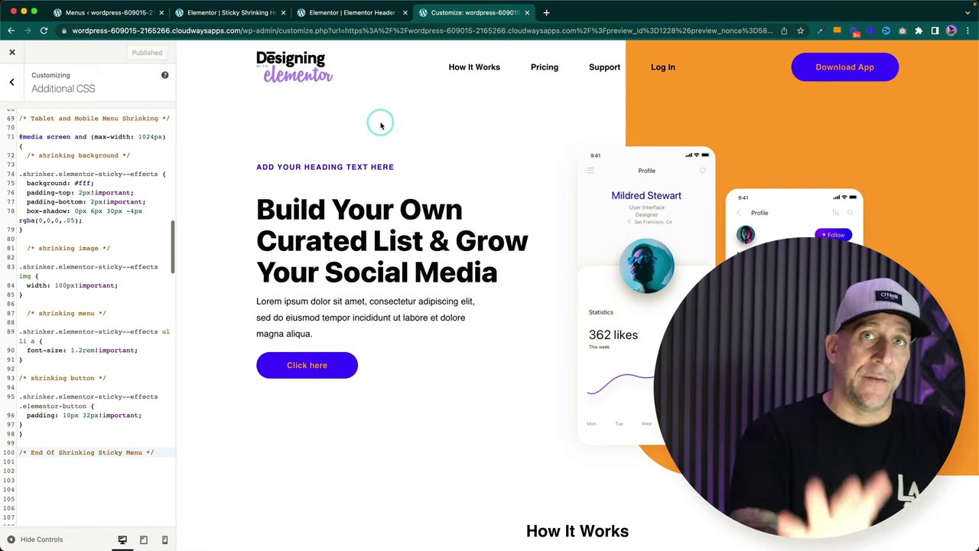
# Duplicate the header section in the Elementor header template and check the original section's responsive visibility settings
pyautogui.click(353, 12)
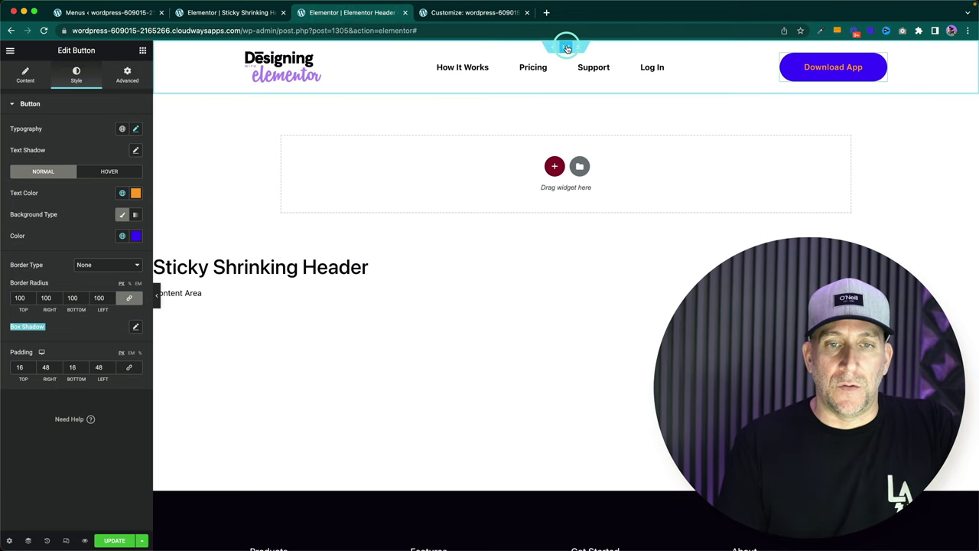
pyautogui.click(566, 48)
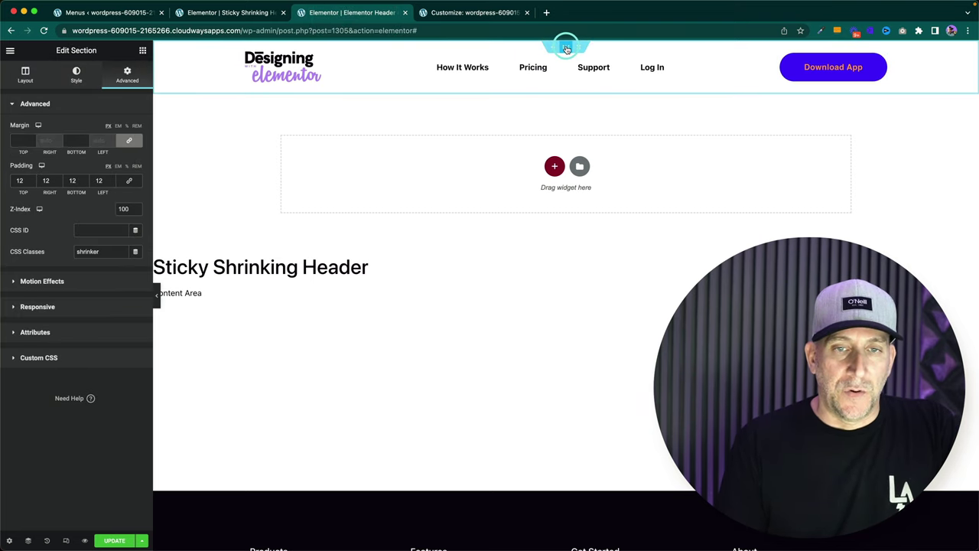
pyautogui.rightClick(567, 48)
pyautogui.click(580, 68)
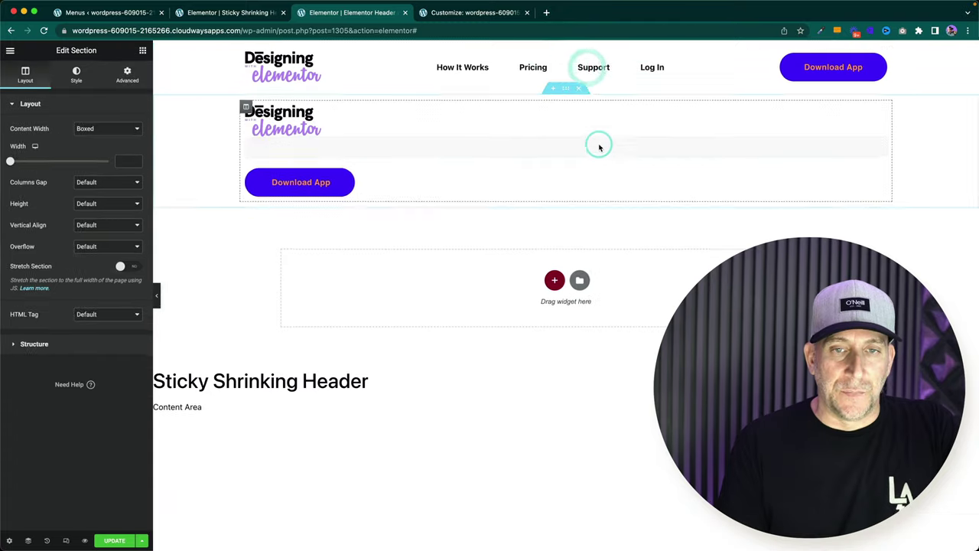
pyautogui.click(666, 48)
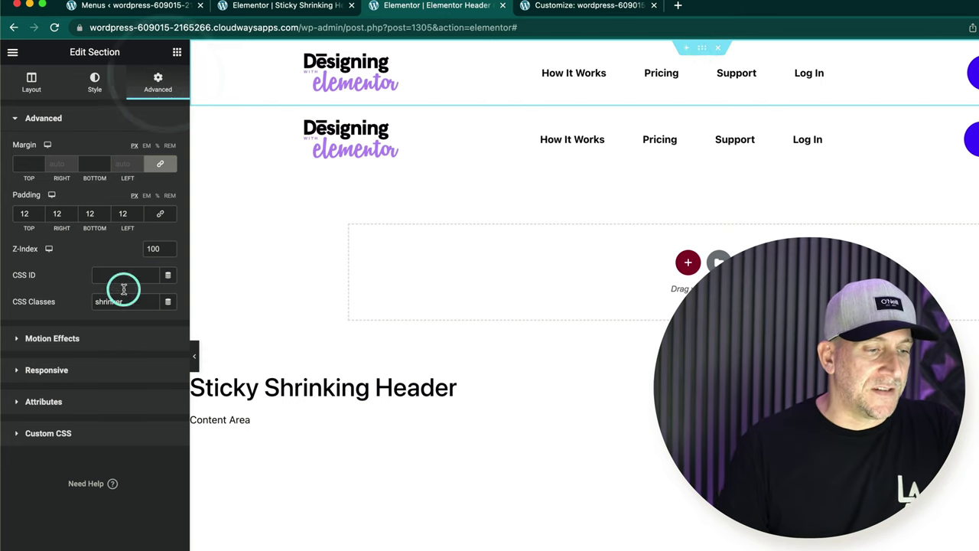
pyautogui.click(35, 371)
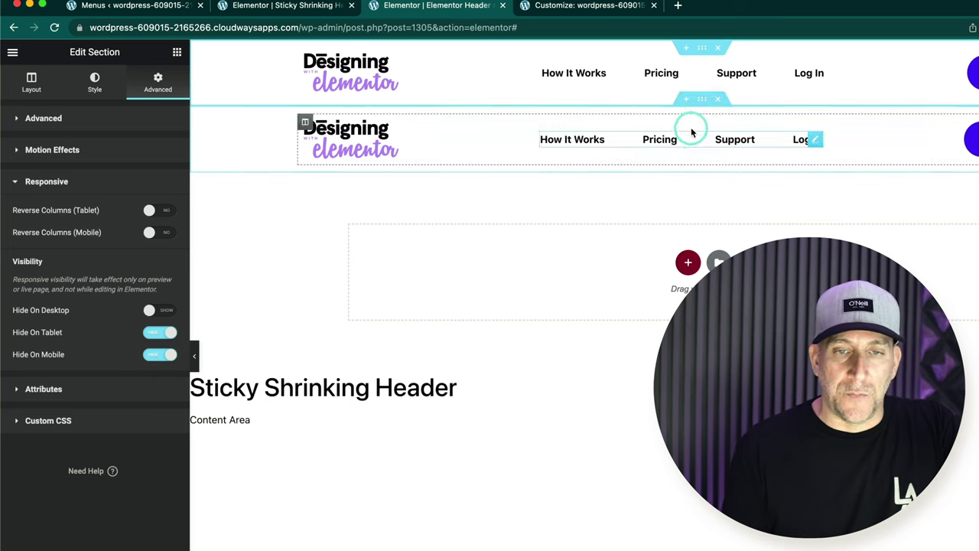
# Set the duplicated header section to hide on desktop and show on tablet and mobile
pyautogui.moveTo(702, 101)
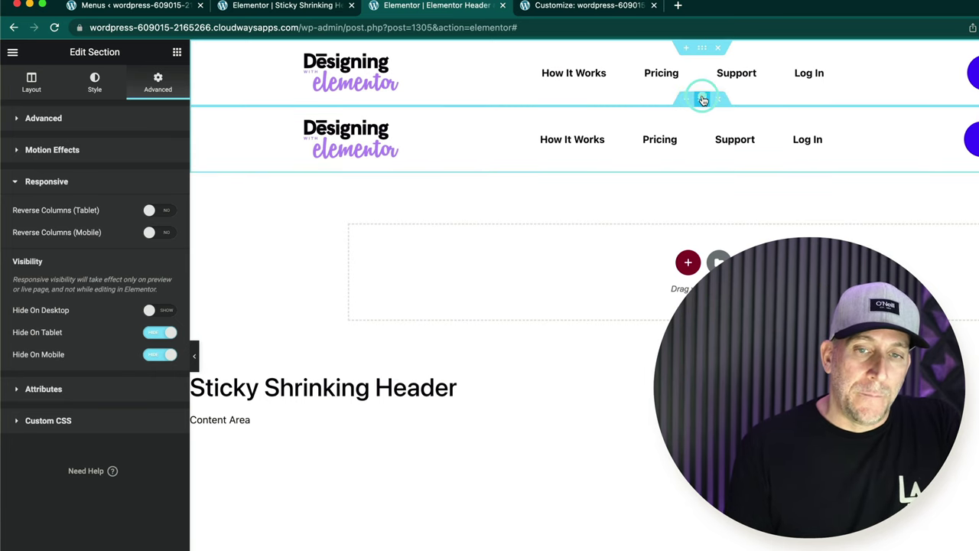
pyautogui.click(703, 101)
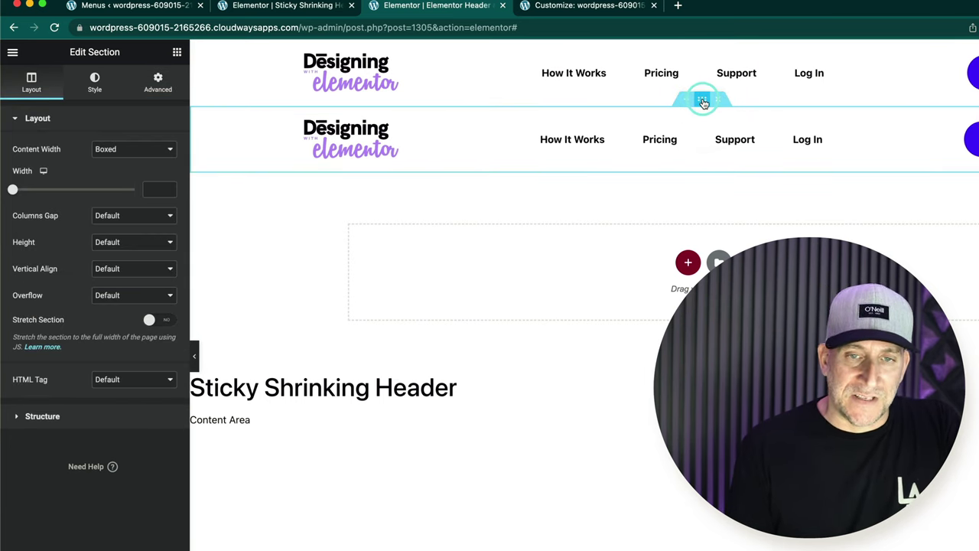
pyautogui.click(159, 86)
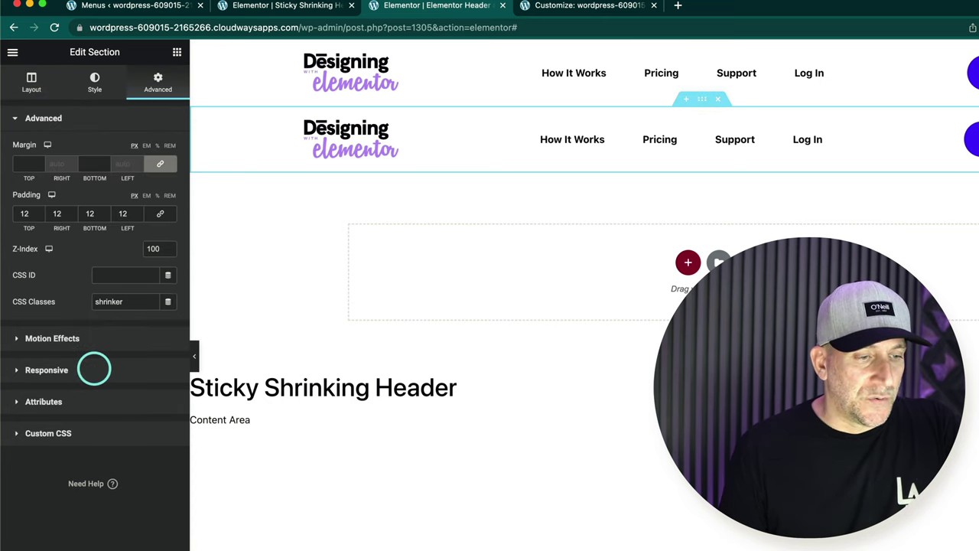
pyautogui.click(46, 370)
pyautogui.click(157, 354)
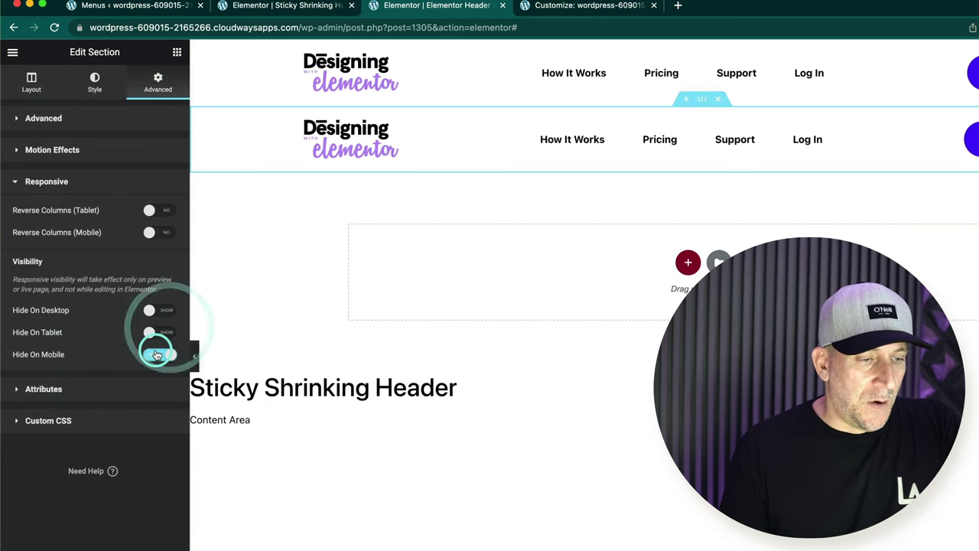
pyautogui.click(151, 354)
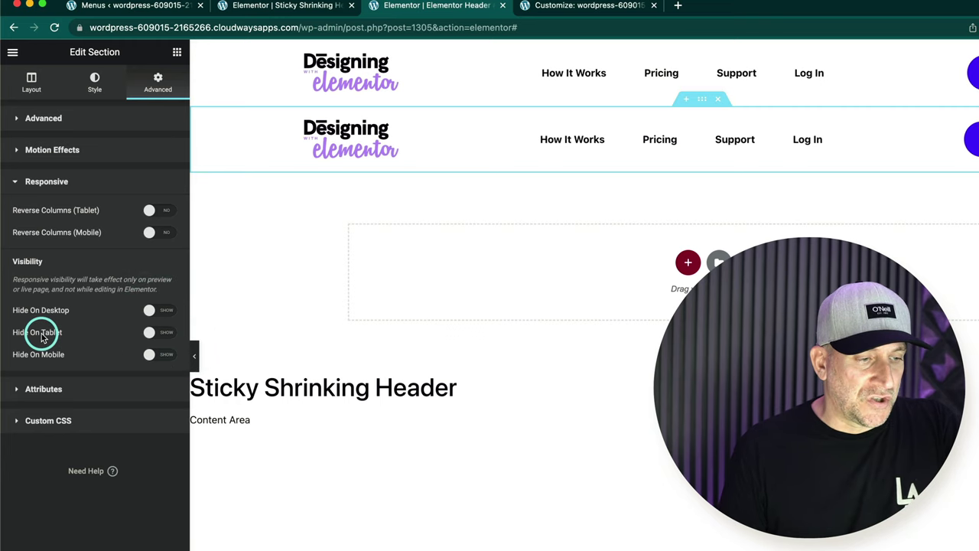
pyautogui.click(167, 311)
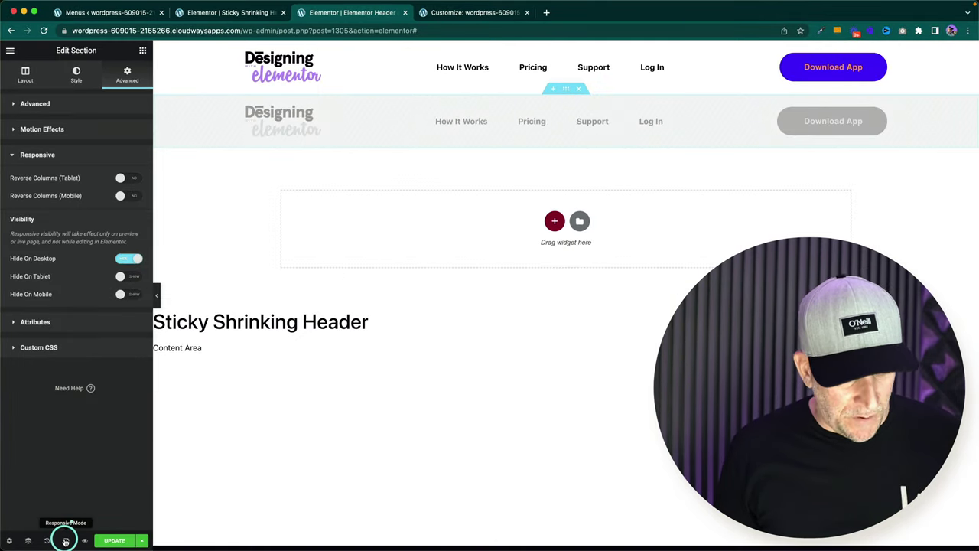
# Check the original and duplicated header sections in the tablet and mobile responsive views
pyautogui.click(66, 540)
pyautogui.click(520, 50)
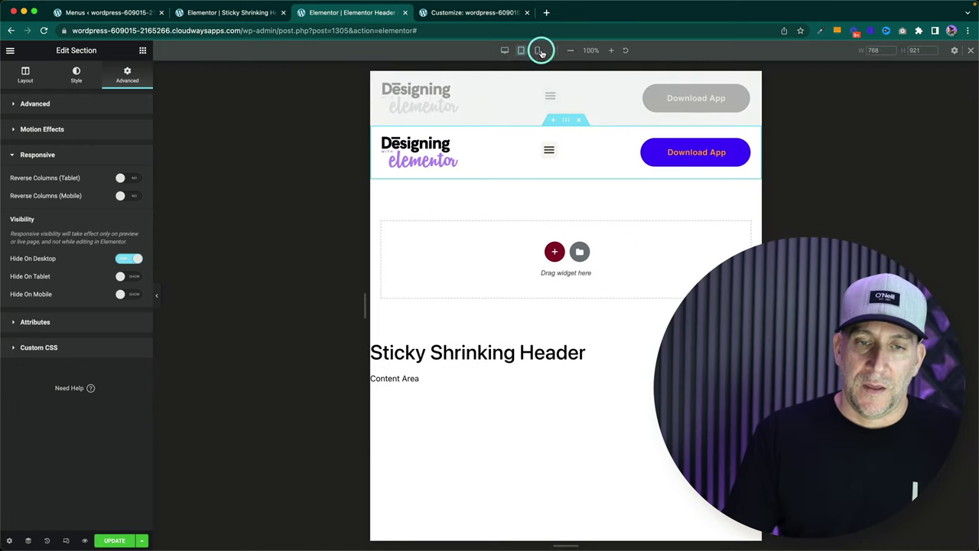
pyautogui.click(536, 50)
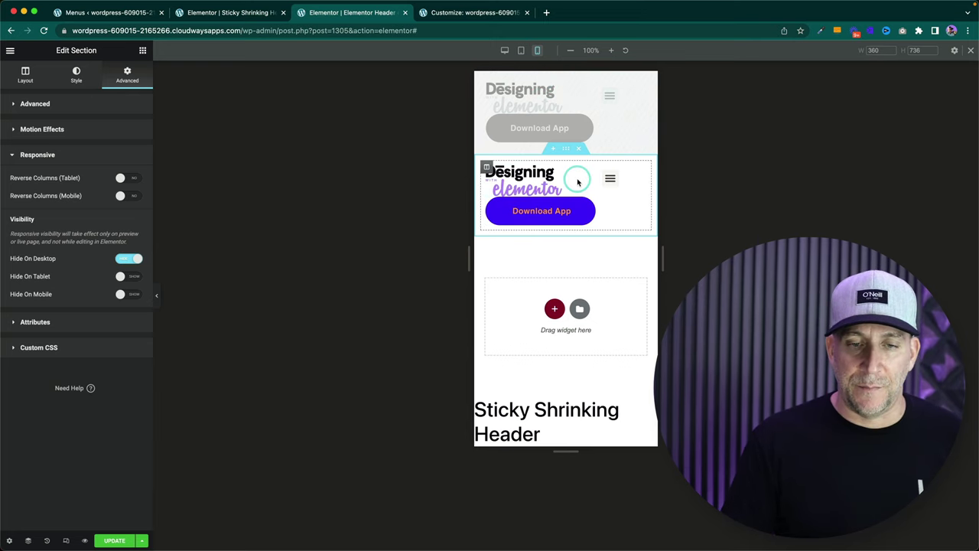
pyautogui.click(520, 51)
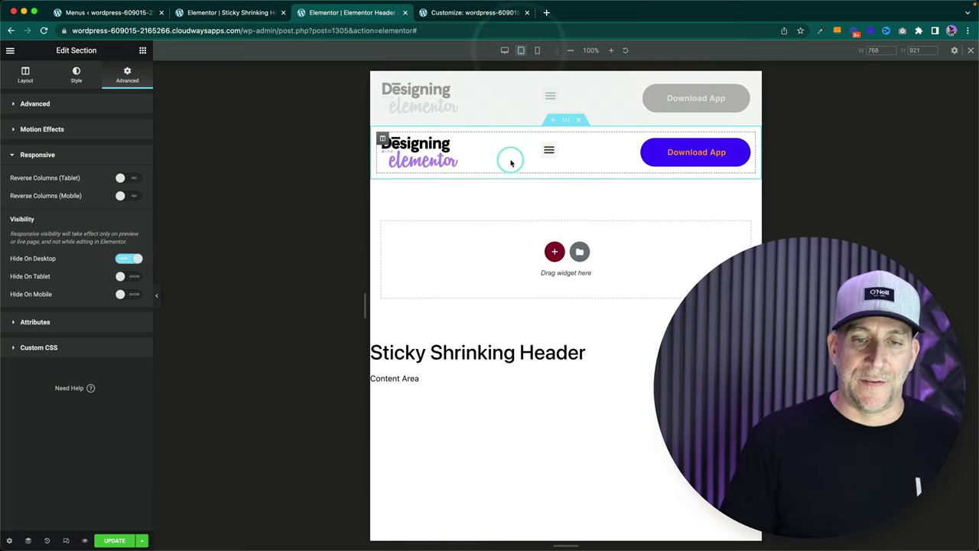
# Delete the Download App button from the duplicated header section and open that section's nav menu settings
pyautogui.rightClick(740, 141)
pyautogui.click(768, 277)
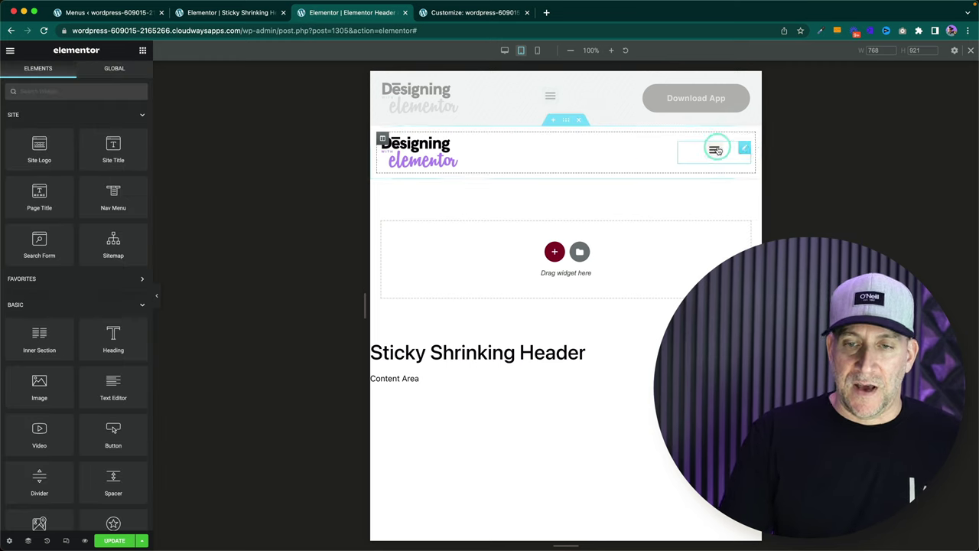
pyautogui.click(746, 148)
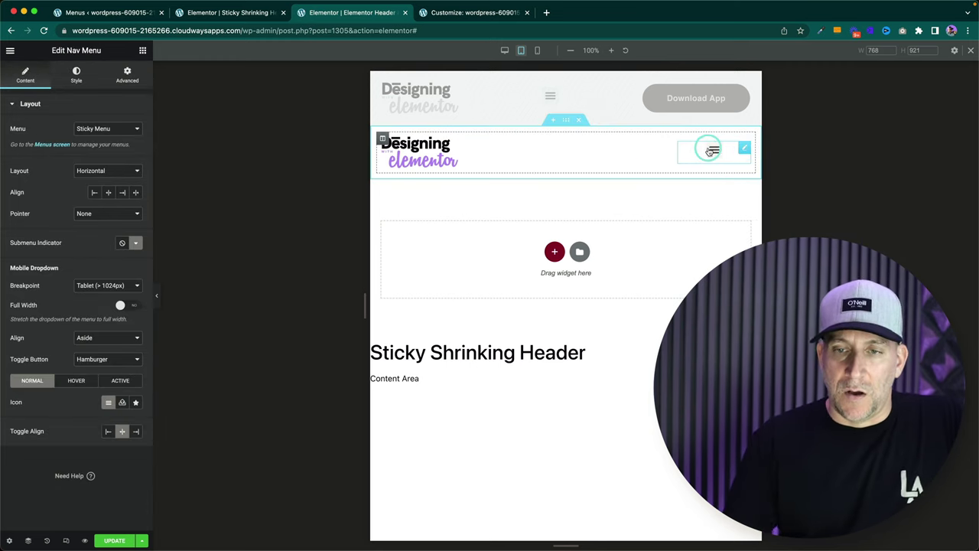
# Copy the hamburger nav menu in the Sticky Shrinking Header 2 template and paste its style onto the duplicated section's nav menu
pyautogui.click(247, 12)
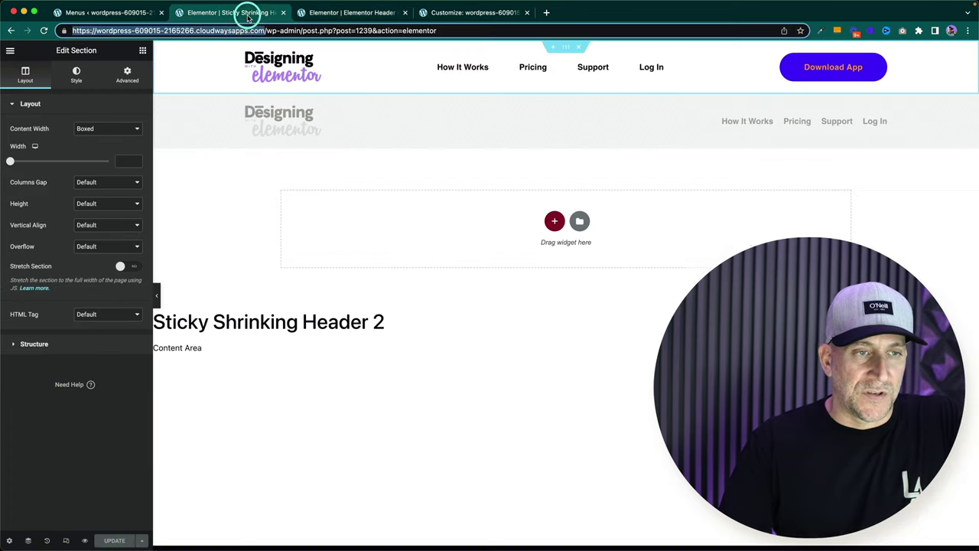
pyautogui.click(66, 539)
pyautogui.click(520, 51)
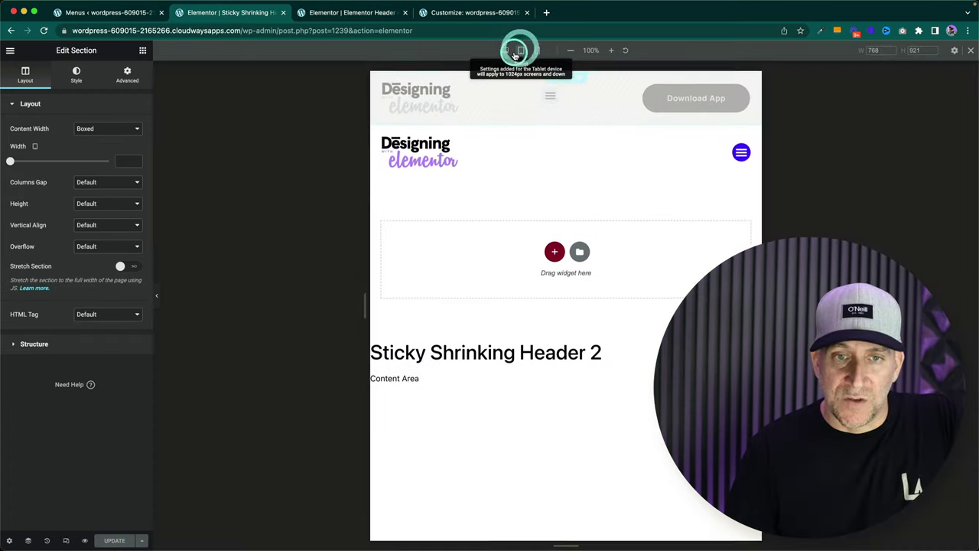
pyautogui.rightClick(744, 150)
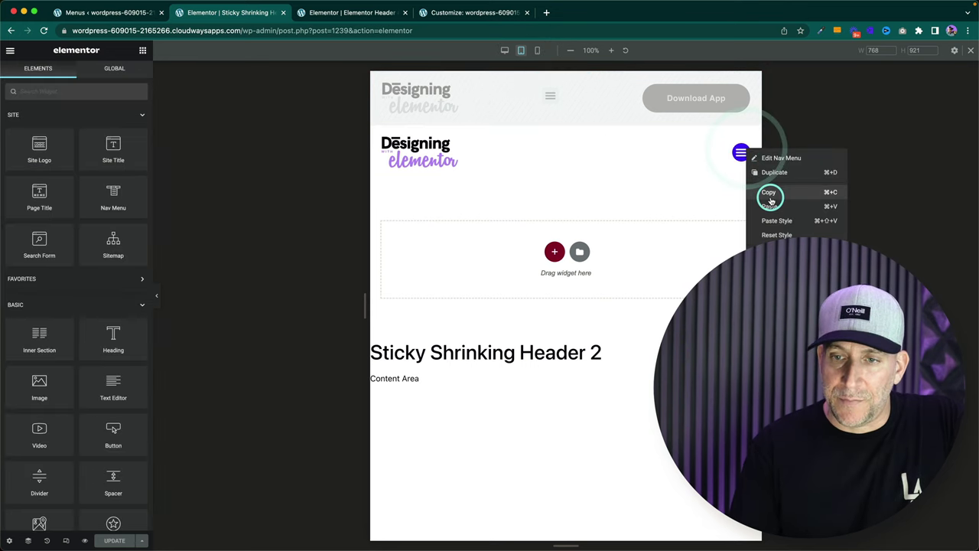
pyautogui.click(726, 176)
pyautogui.click(372, 13)
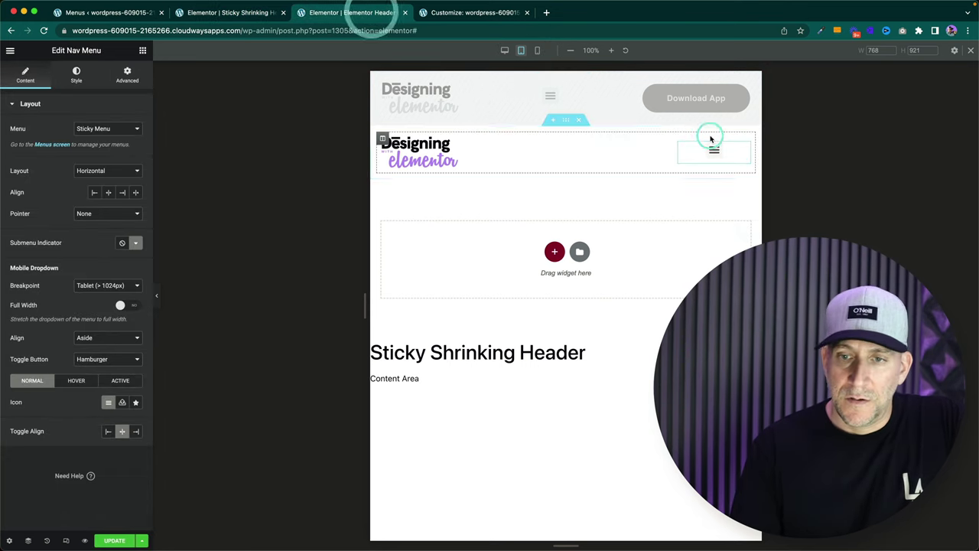
pyautogui.rightClick(745, 150)
pyautogui.click(775, 219)
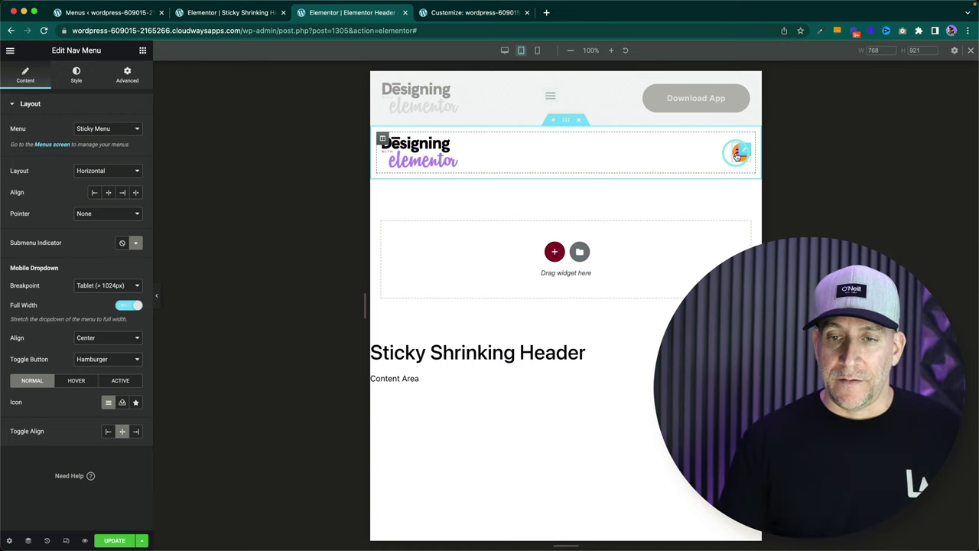
# Test opening and closing the hamburger dropdown in the tablet and mobile views, and return to the desktop view
pyautogui.click(737, 154)
pyautogui.click(736, 154)
pyautogui.click(736, 154)
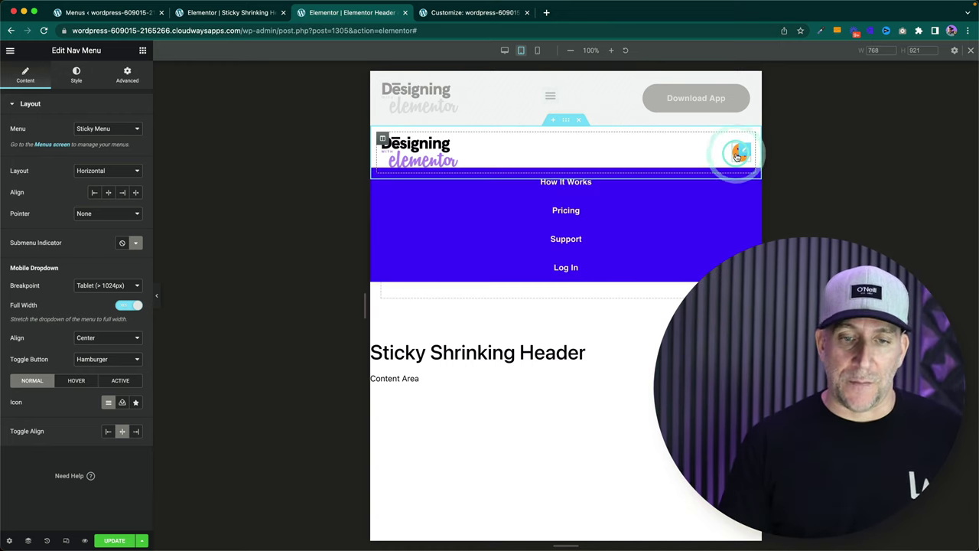
pyautogui.click(736, 155)
pyautogui.click(736, 155)
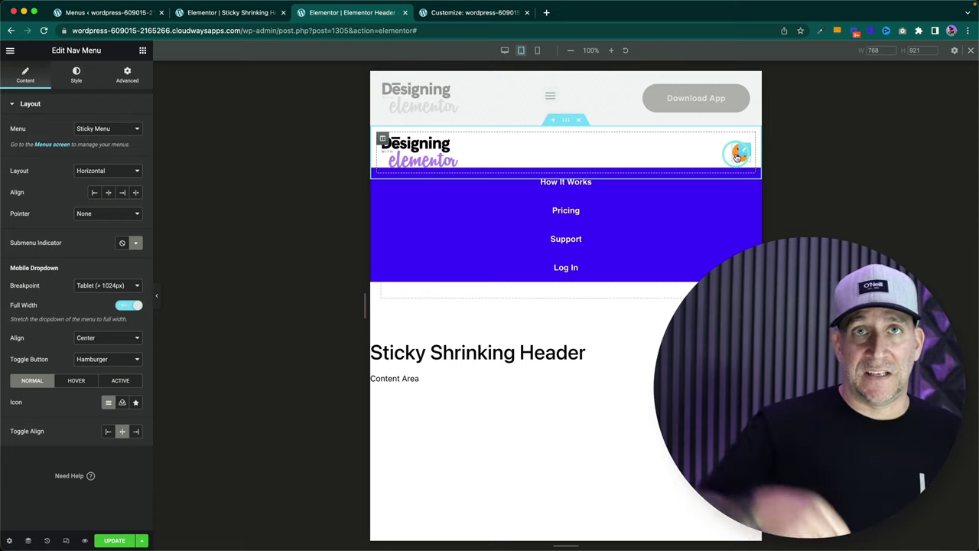
pyautogui.click(738, 158)
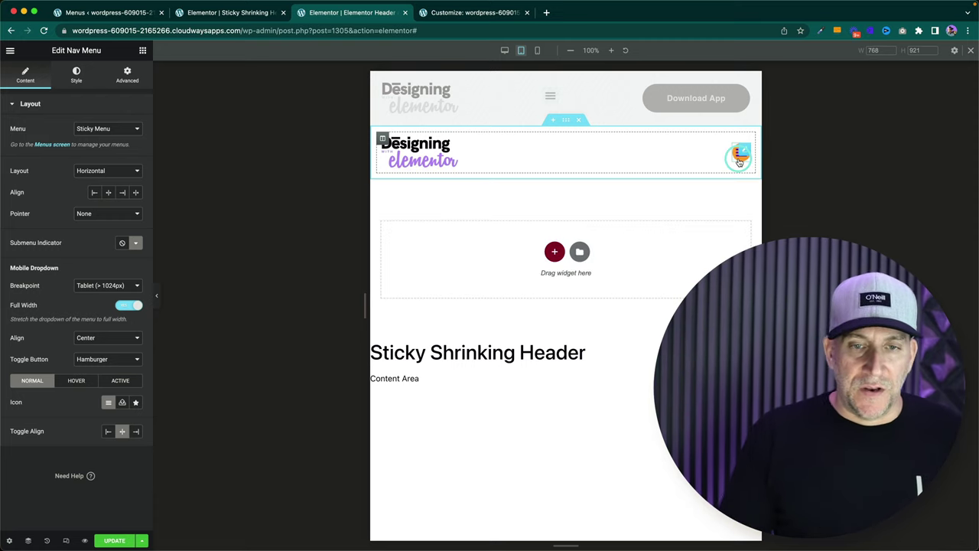
pyautogui.click(537, 49)
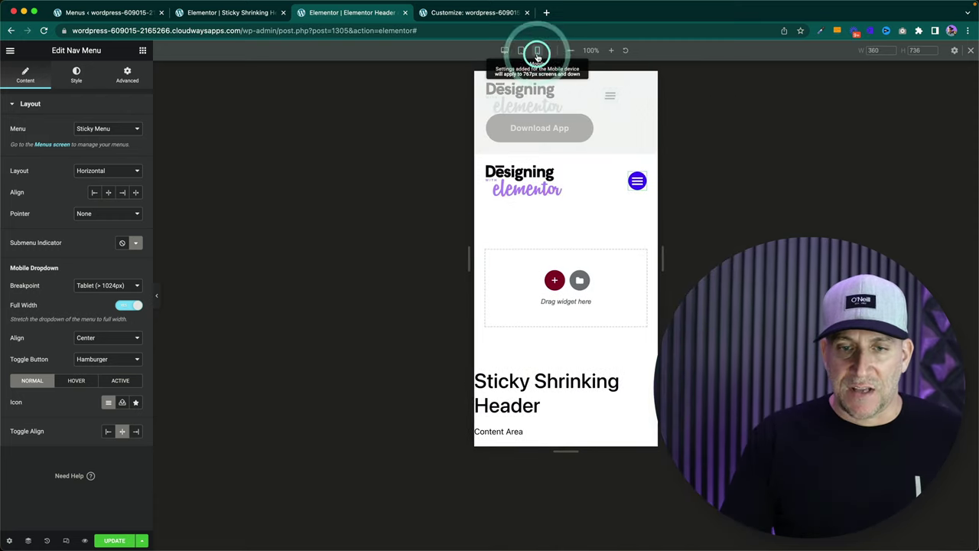
pyautogui.click(637, 185)
pyautogui.click(634, 181)
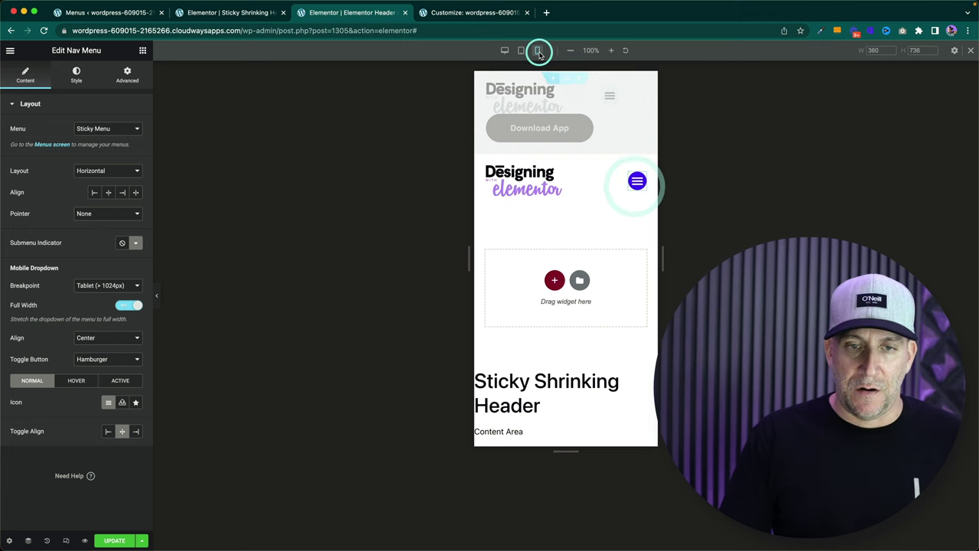
pyautogui.click(504, 51)
# Switch to the Customizer, open Visual Studio Code, and copy the Tablet and Mobile Menu Shrinking block through its End Of Shrinking Sticky Menu comment
pyautogui.click(470, 13)
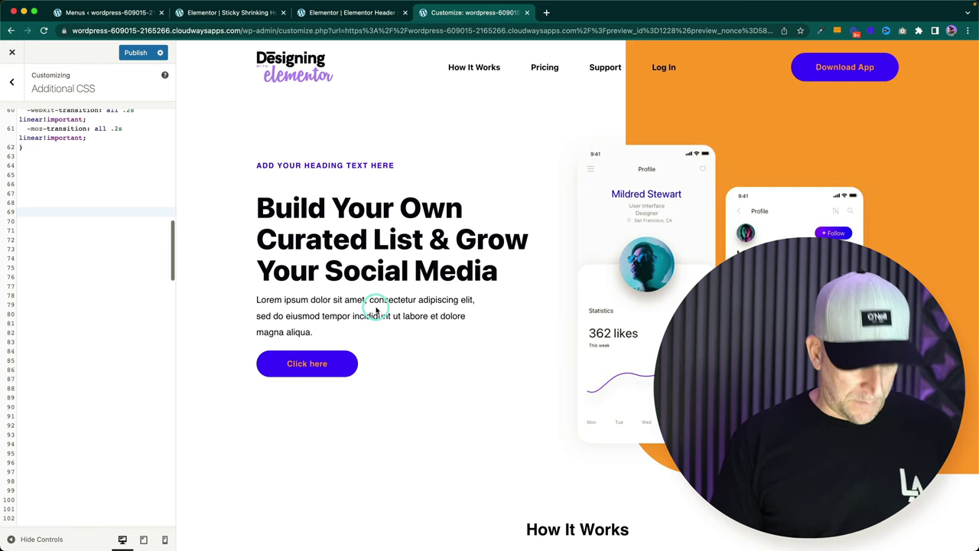
pyautogui.hotkey('ctrl', 'Up')
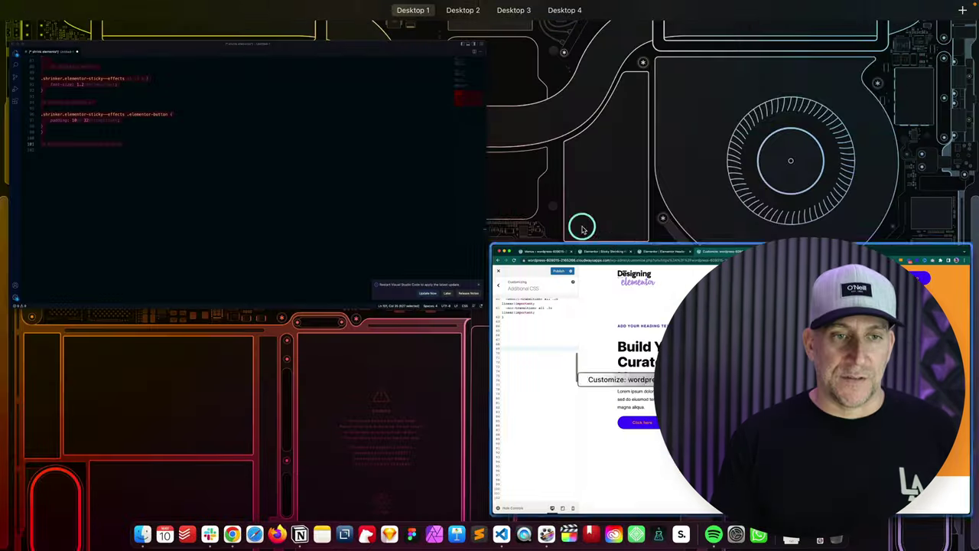
pyautogui.click(337, 221)
pyautogui.scroll(3, 157, 144)
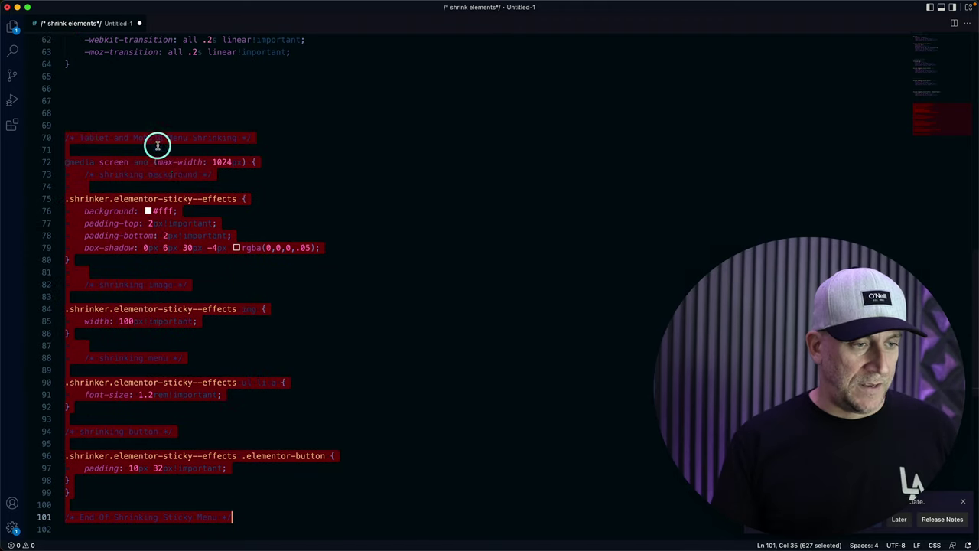
pyautogui.click(135, 111)
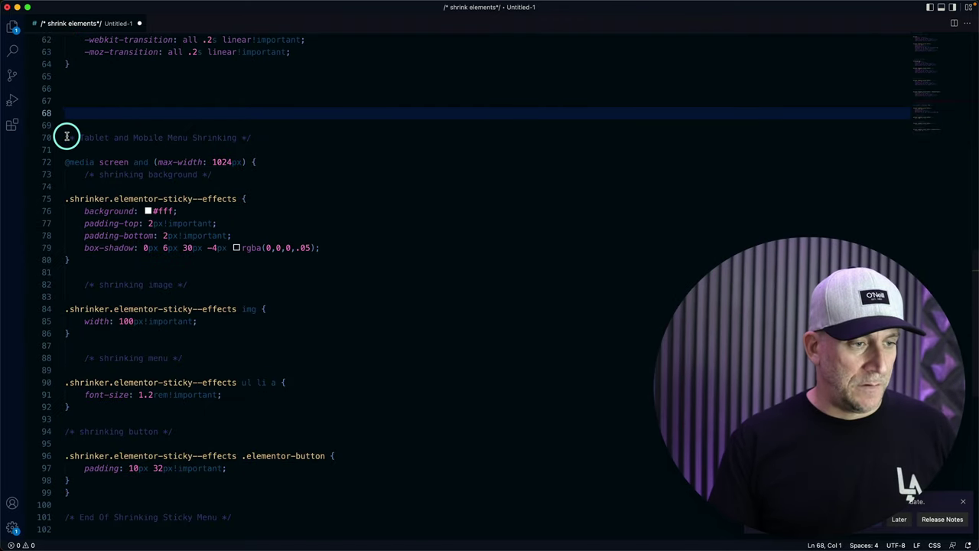
pyautogui.moveTo(66, 137); pyautogui.dragTo(215, 294)
pyautogui.scroll(-5, 194, 312)
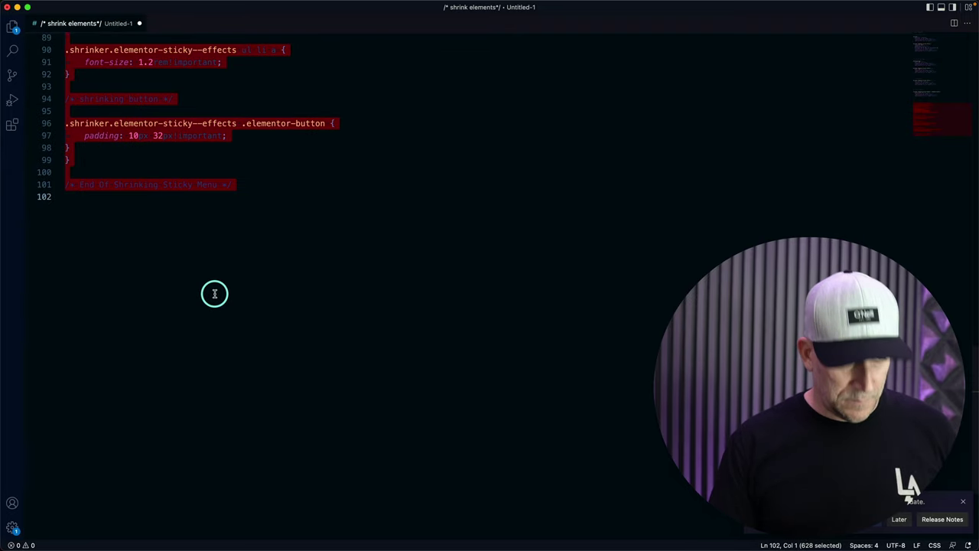
# Return to the Customizer and paste the Tablet and Mobile Menu Shrinking code into Additional CSS at line 69, below the desktop button rule
pyautogui.hotkey('ctrl', 'Up')
pyautogui.click(45, 160)
pyautogui.click(55, 196)
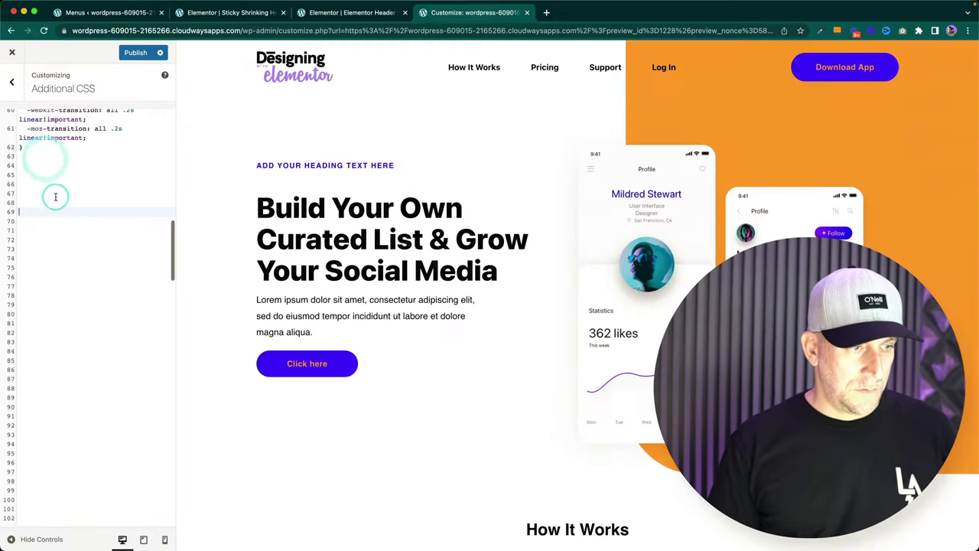
pyautogui.write('/* Tablet and Mobile Menu Shrinking */  @media screen and (max-width: 1024px) {   /* shrinking background */  .shrinker.elementor-sticky--effects {   background: #fff;   padding-top: 2px!important;   padding-bottom: 2px!important;   box-shadow: 0px 6px 30px -4px rgba(0,0,0,.05); }    /* shrinking image */  .shrinker.elementor-sticky--effects img {   width: 100px!important; }    /* shrinking menu */  .shrinker.elementor-sticky--effects ul li a {   font-size: 1.2rem!important; }    /* shrinking button */  .shrinker.elementor-sticky--effects .elementor-button {   padding: 10px 32px!important; } }  /* End Of Shrinking Sticky Menu */')
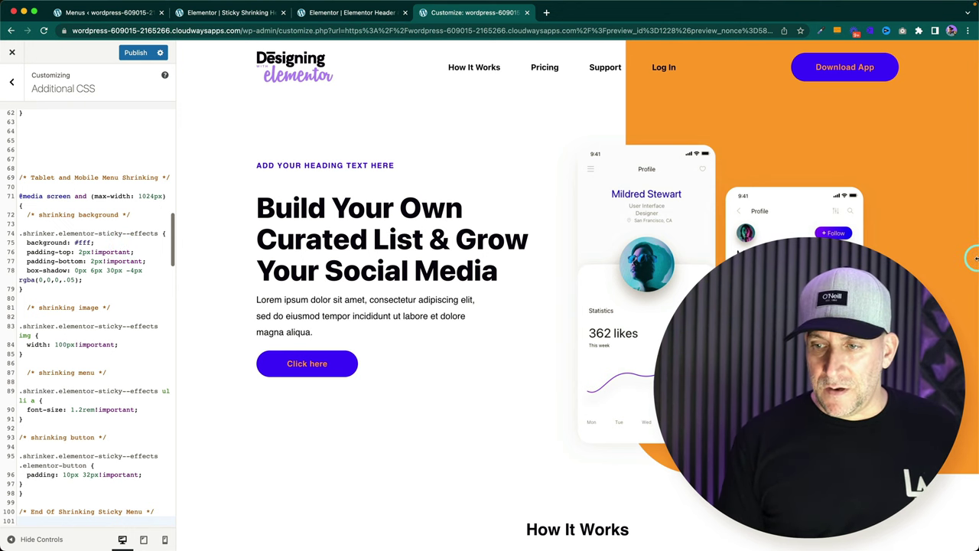
# Narrow the browser window to mobile width and scroll the preview repeatedly to test the shrinking mobile header
pyautogui.moveTo(975, 259); pyautogui.dragTo(411, 282)
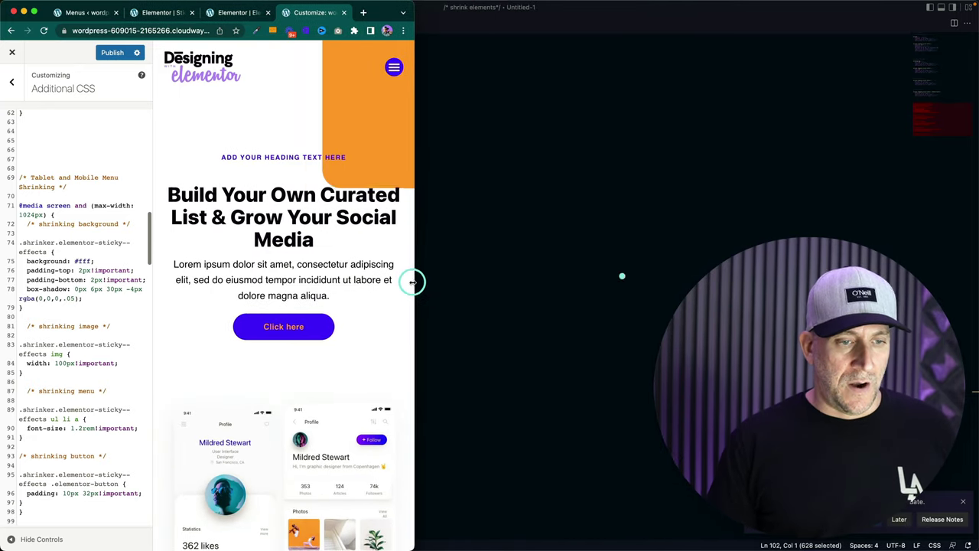
pyautogui.scroll(-2, 325, 261)
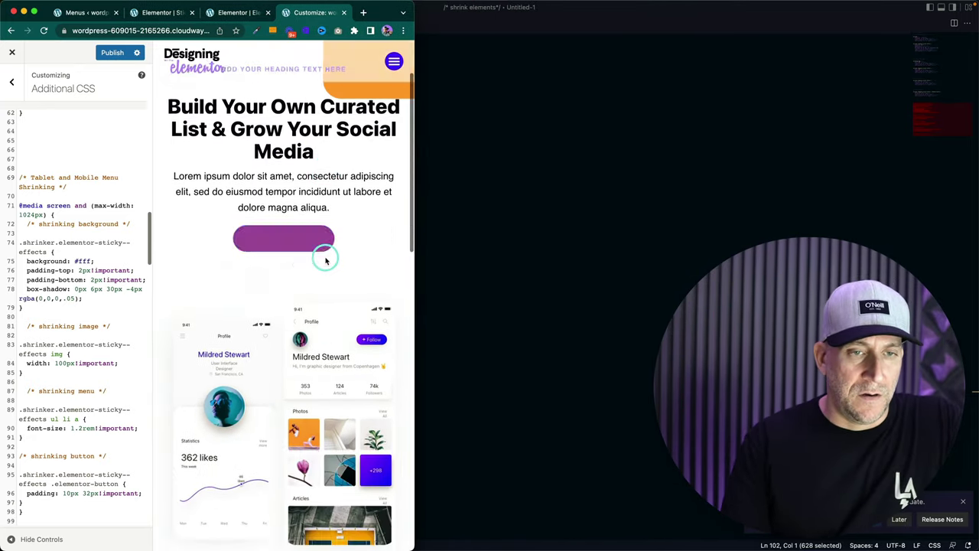
pyautogui.scroll(-3, 325, 261)
pyautogui.scroll(4, 325, 261)
pyautogui.scroll(-4, 326, 261)
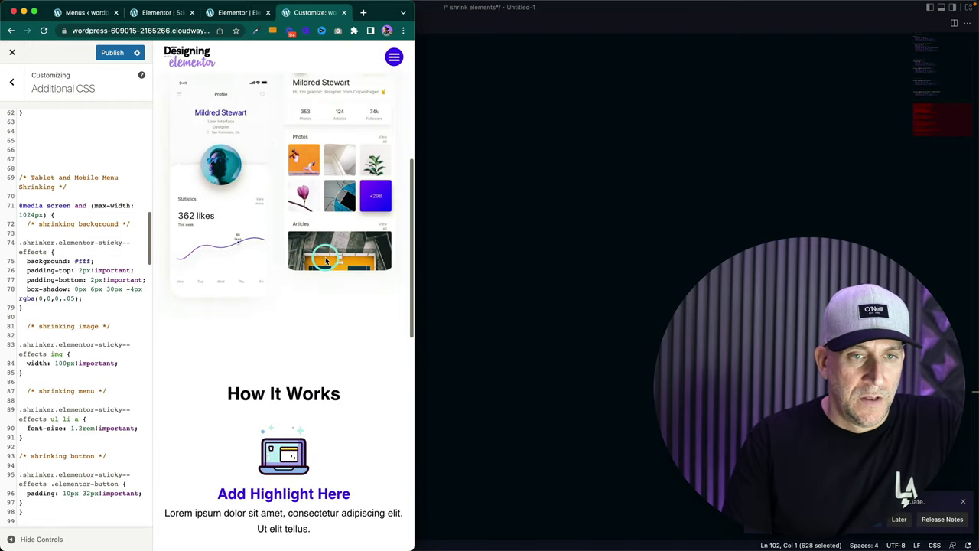
pyautogui.scroll(5, 325, 261)
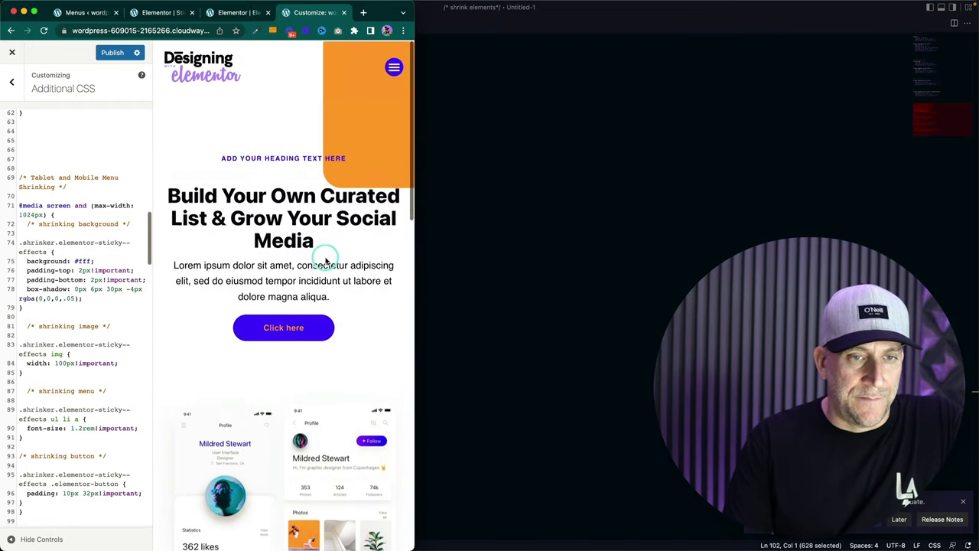
pyautogui.scroll(-4, 325, 261)
pyautogui.scroll(4, 325, 261)
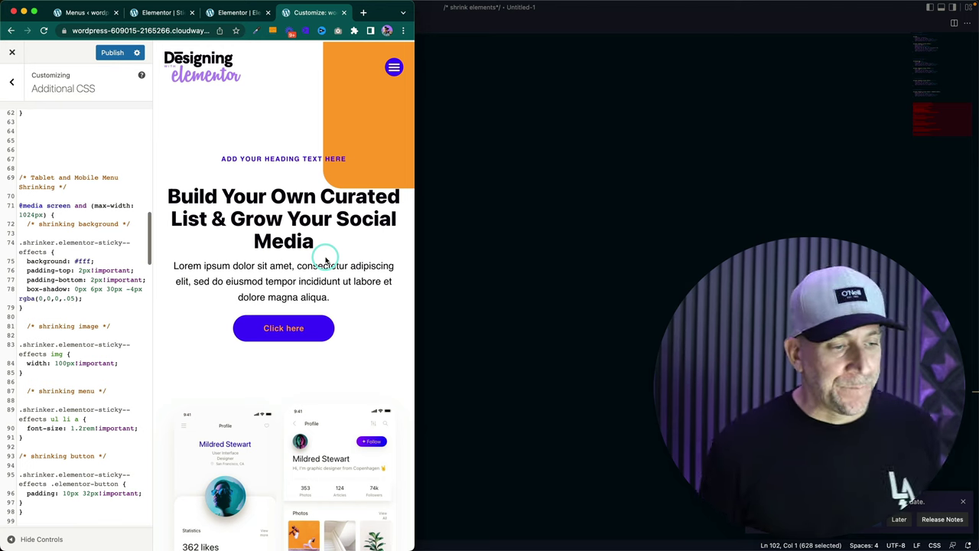
pyautogui.scroll(-3, 332, 277)
pyautogui.scroll(3, 328, 275)
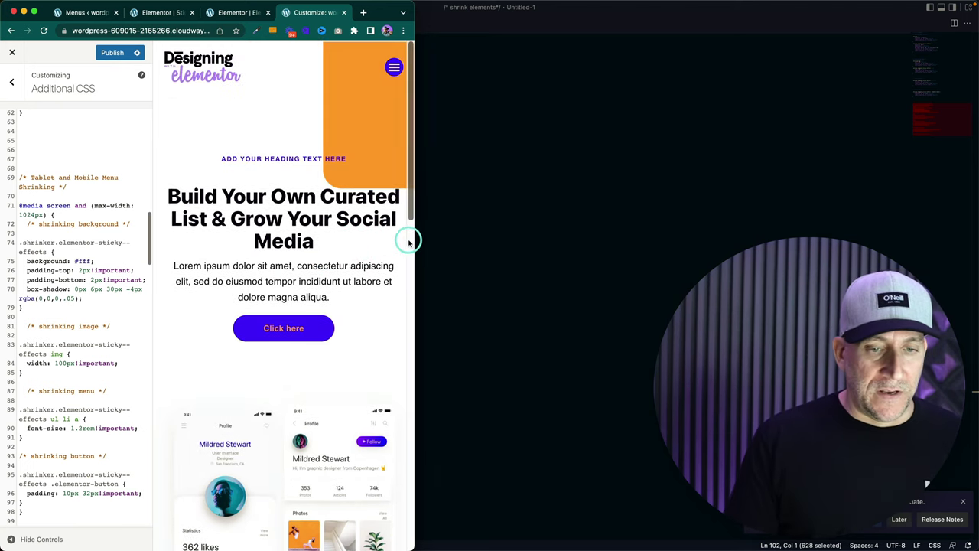
# Compare the background and image rules inside the 1024px media query with the desktop shrinking rules at the start of the CSS
pyautogui.click(111, 361)
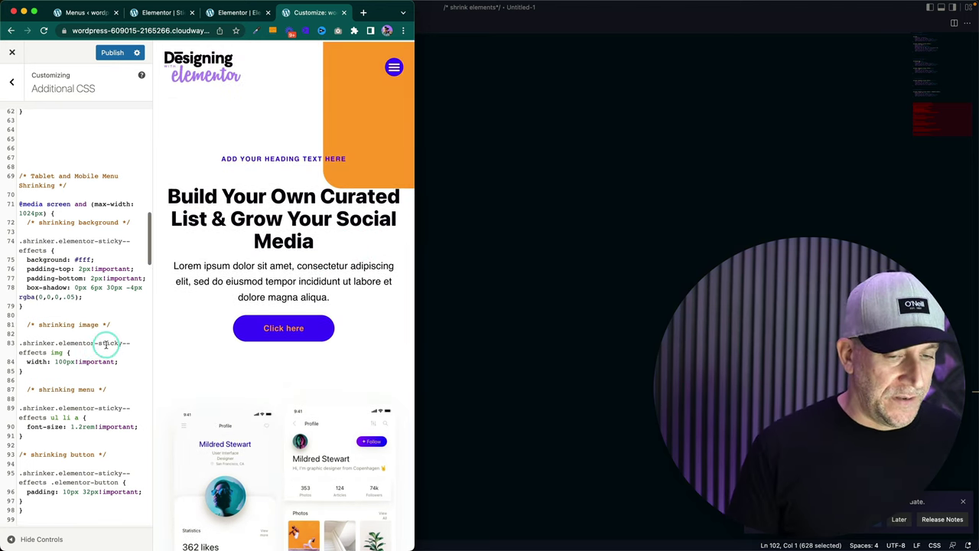
pyautogui.scroll(-2, 77, 306)
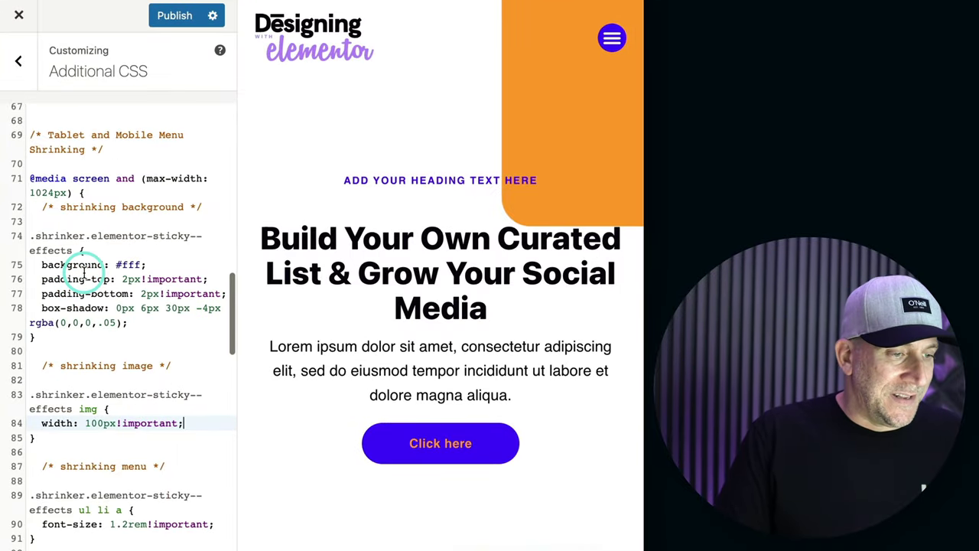
pyautogui.moveTo(29, 235); pyautogui.dragTo(120, 284)
pyautogui.scroll(5, 122, 298)
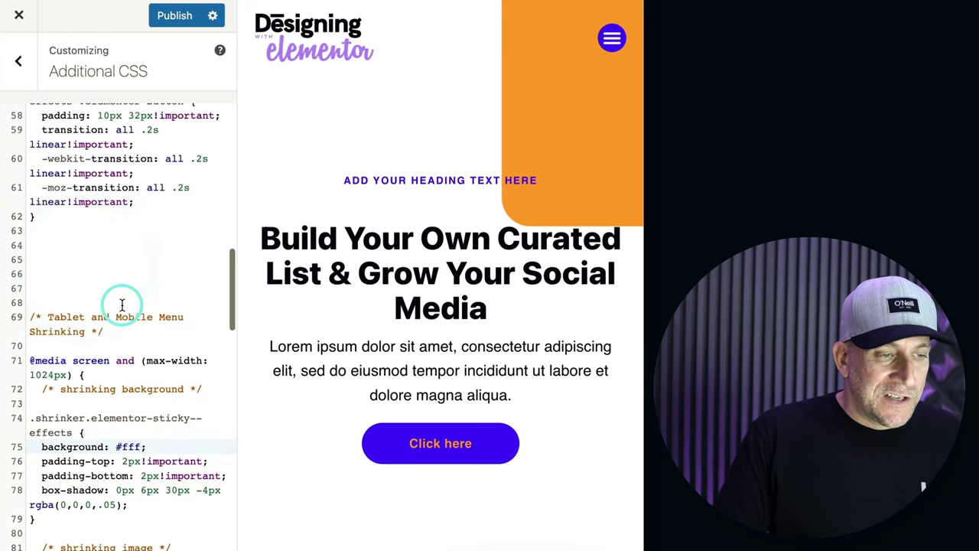
pyautogui.scroll(10, 122, 304)
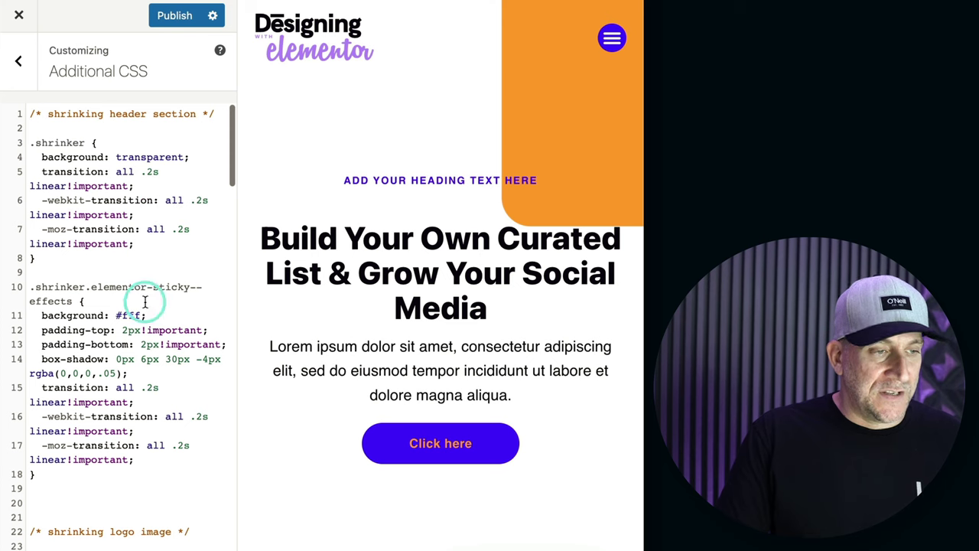
pyautogui.scroll(-12, 124, 348)
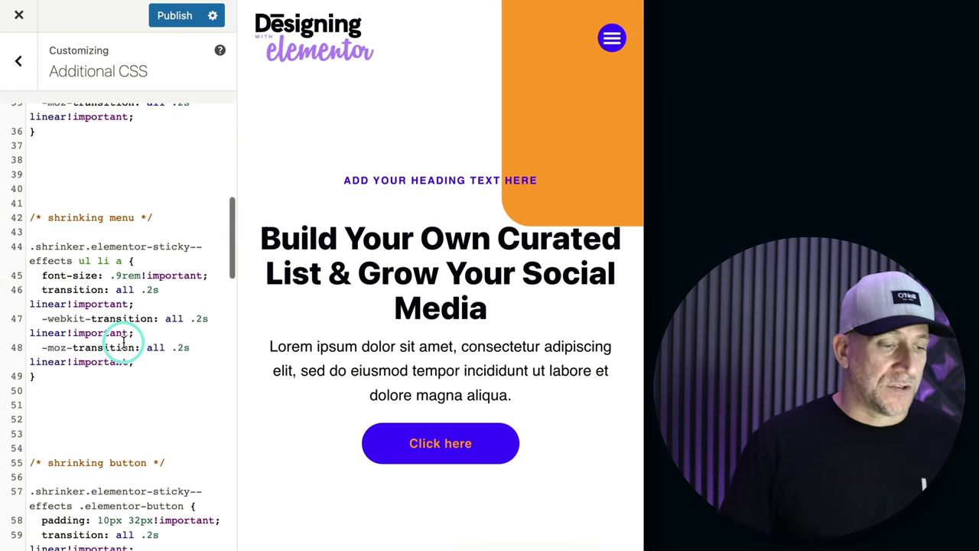
pyautogui.scroll(-2, 123, 345)
pyautogui.scroll(-10, 122, 345)
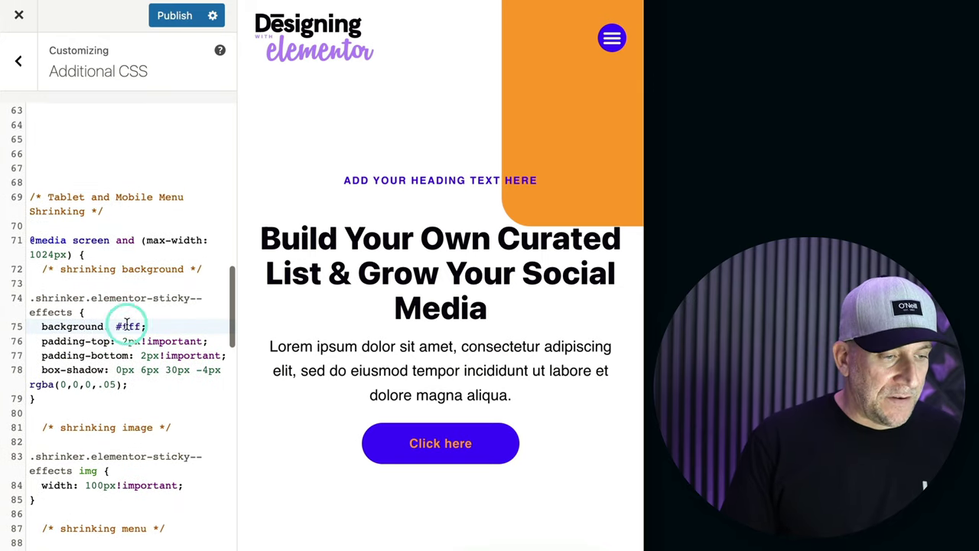
pyautogui.moveTo(35, 266); pyautogui.dragTo(125, 384)
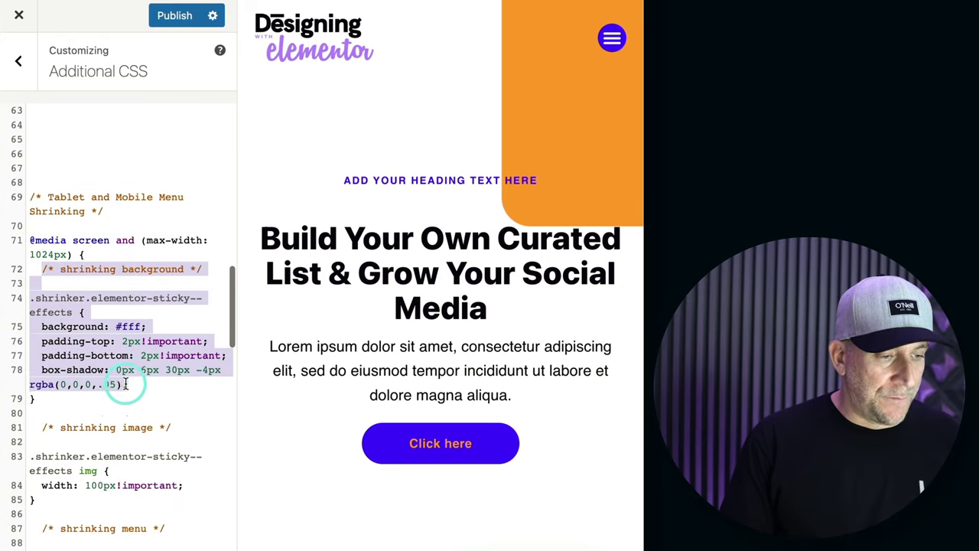
pyautogui.click(122, 398)
pyautogui.scroll(-2, 123, 395)
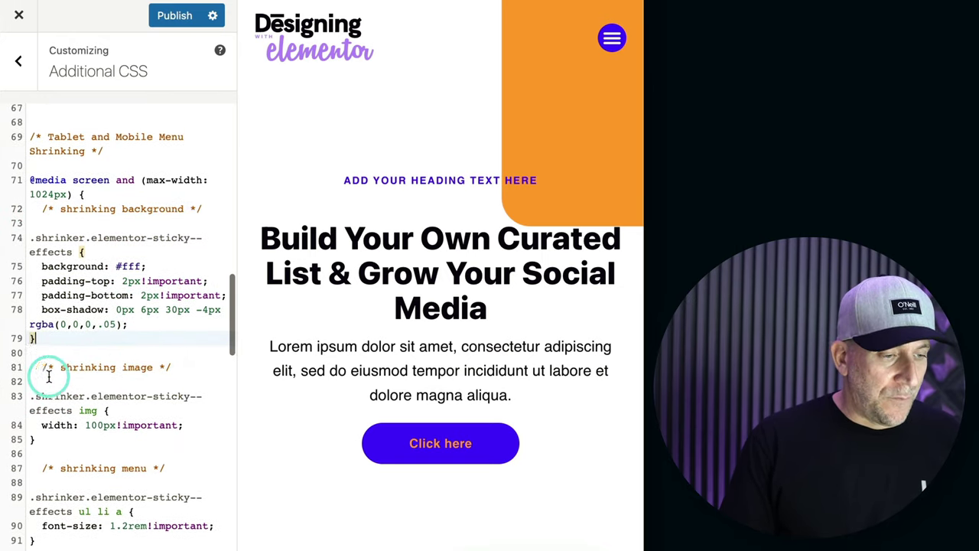
pyautogui.moveTo(36, 367); pyautogui.dragTo(66, 437)
pyautogui.scroll(-3, 66, 432)
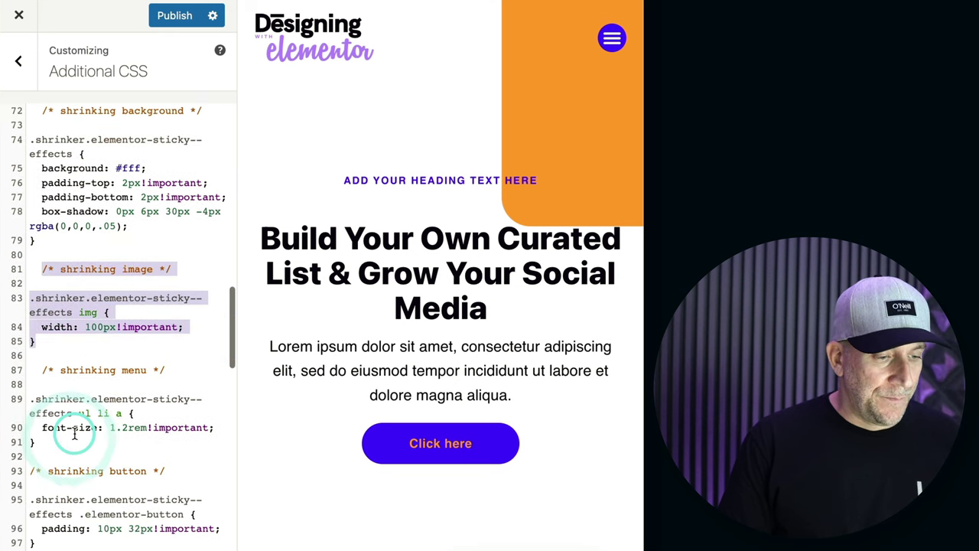
# Try deleting the shrinking button rule from the tablet and mobile media query, and undo the deletion
pyautogui.moveTo(36, 363); pyautogui.dragTo(63, 511)
pyautogui.scroll(-1, 87, 430)
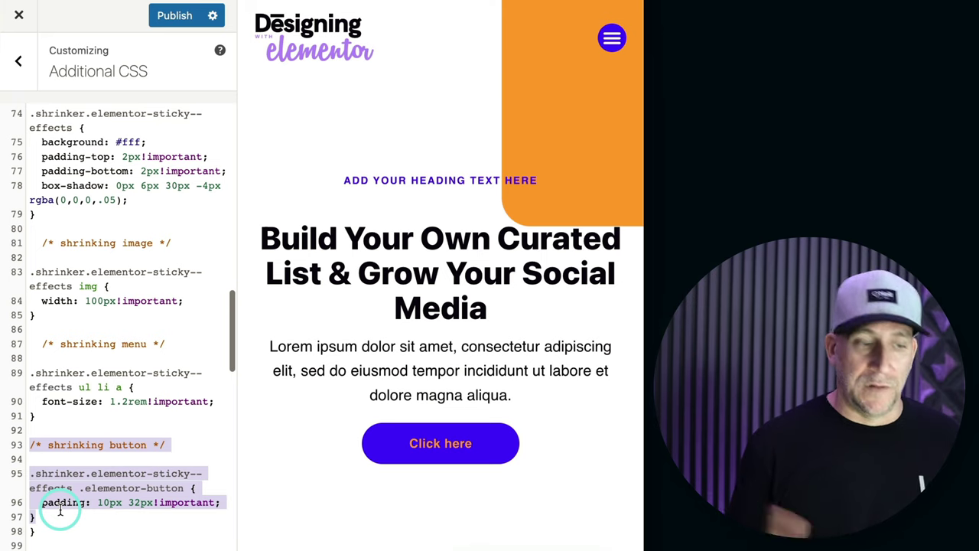
pyautogui.press('BackSpace')
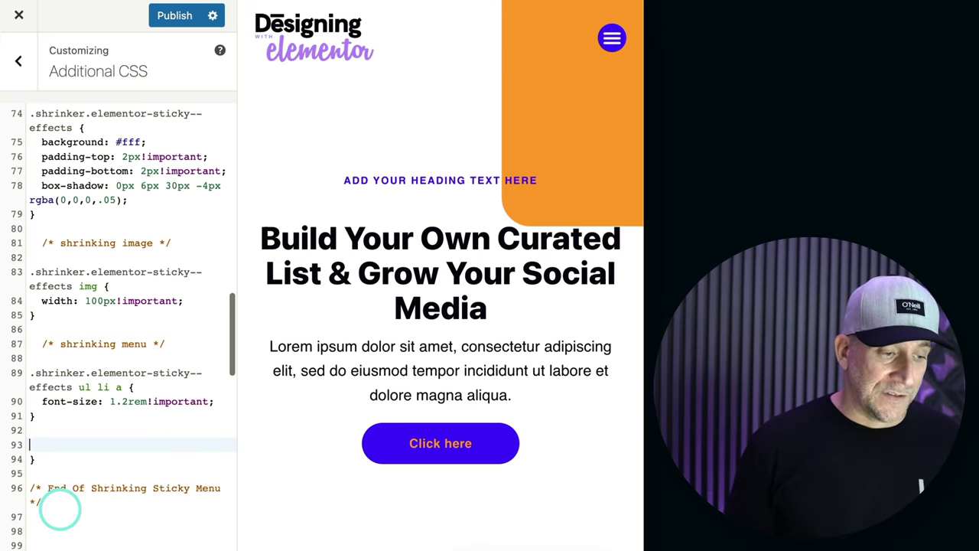
pyautogui.hotkey('ctrl', 'z')
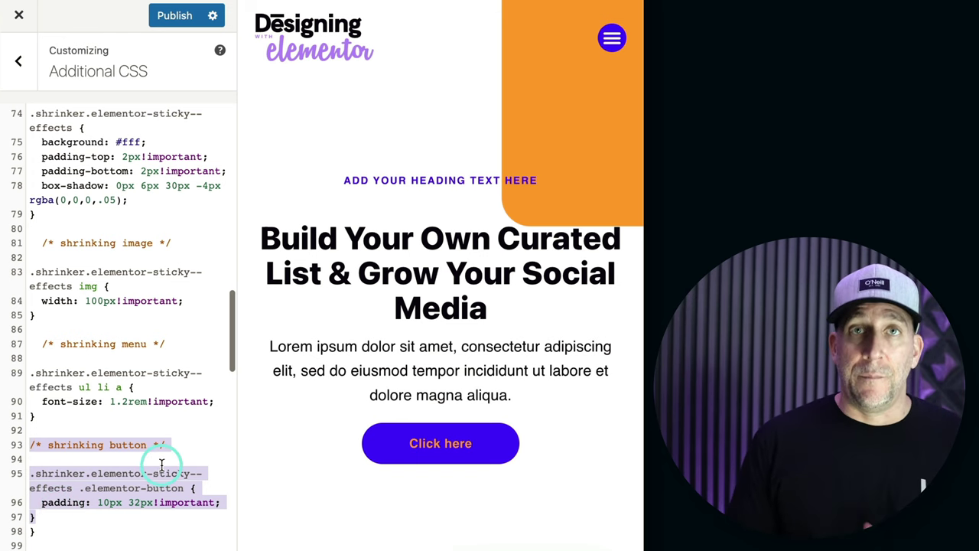
pyautogui.click(132, 479)
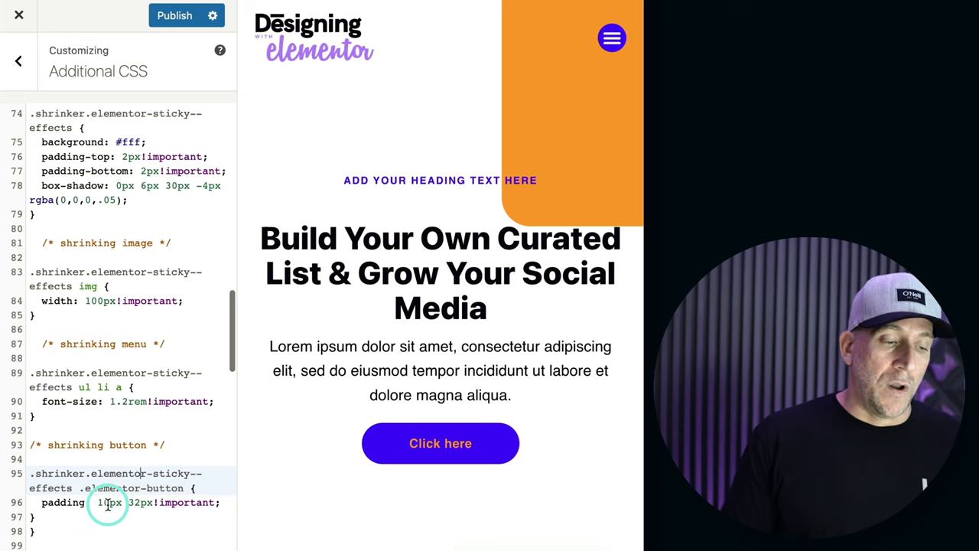
pyautogui.click(107, 504)
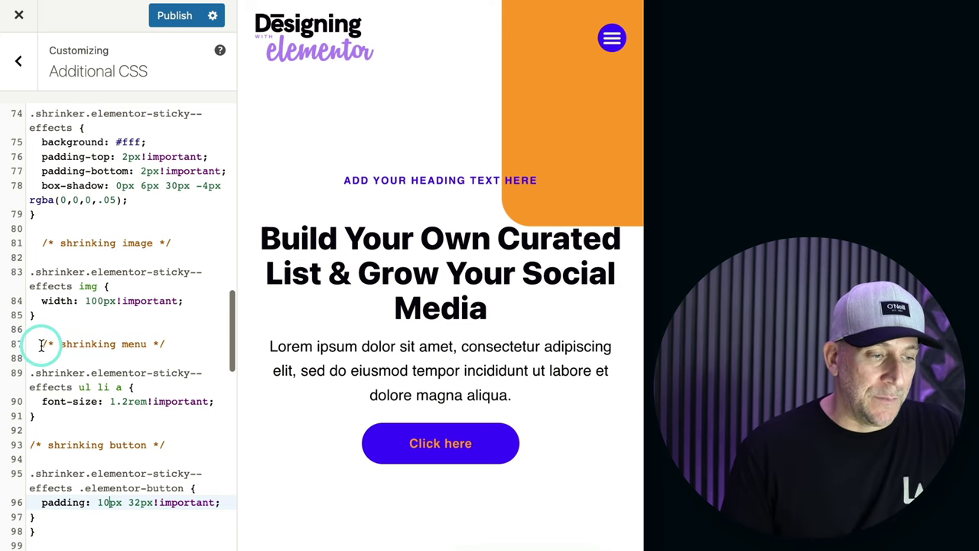
# Examine the media query's image width, menu font-size and background rules, and check the logo in the scrolled preview
pyautogui.moveTo(39, 242); pyautogui.dragTo(68, 311)
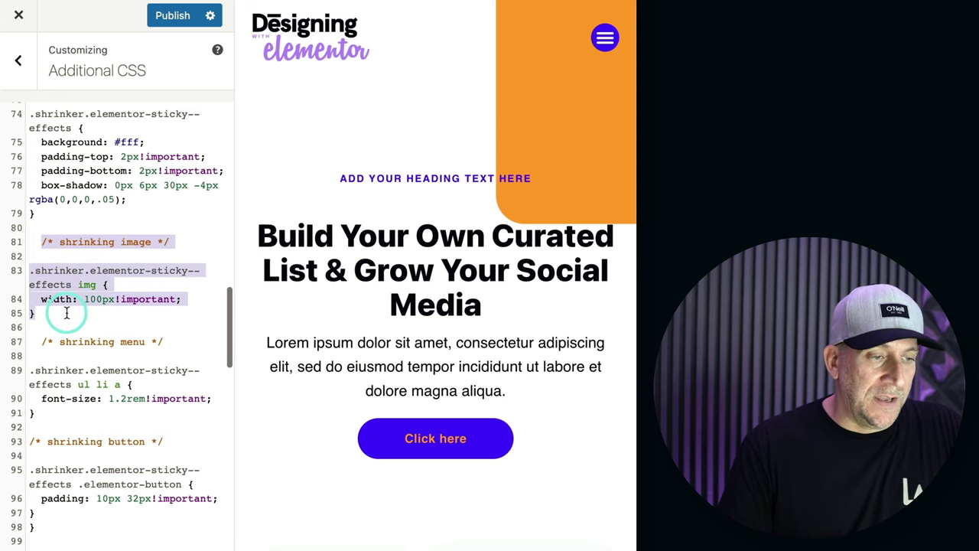
pyautogui.click(106, 299)
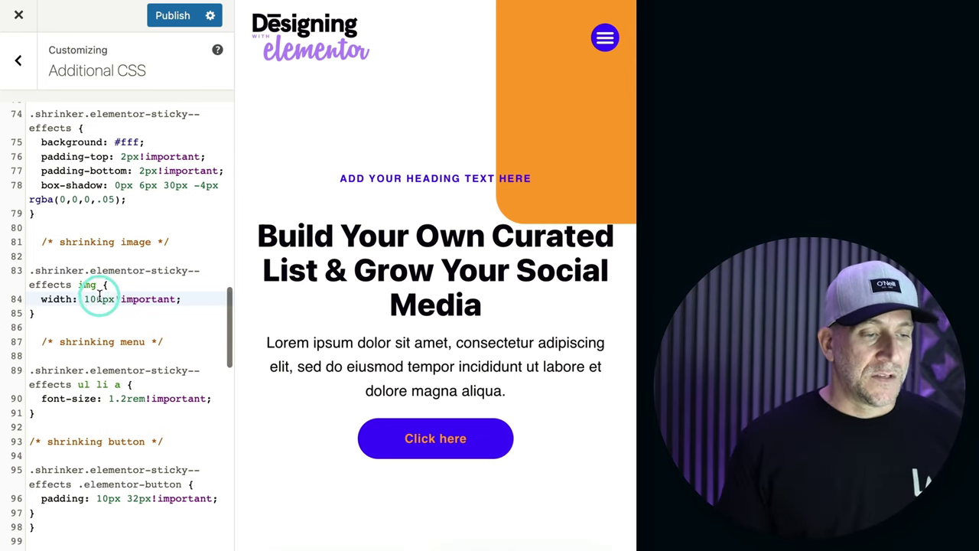
pyautogui.click(86, 299)
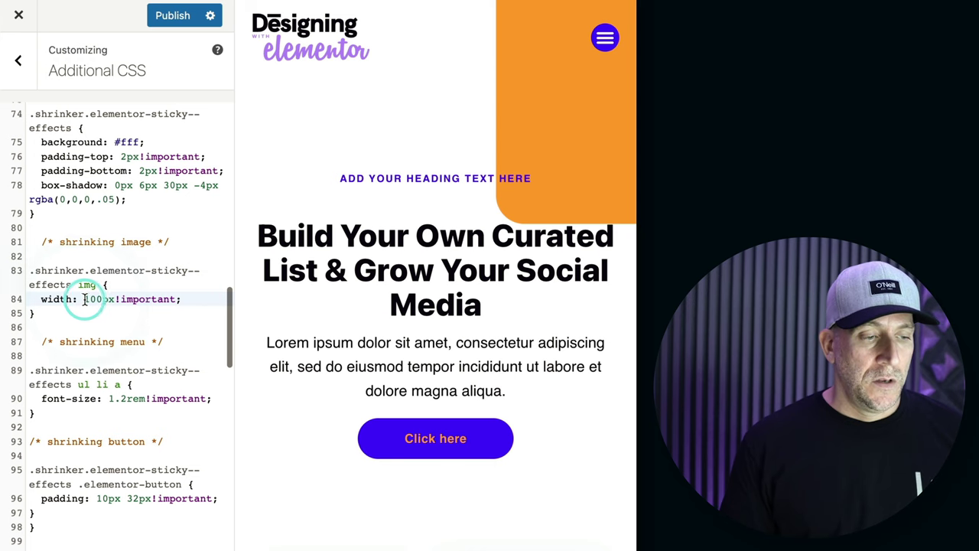
pyautogui.moveTo(86, 299); pyautogui.dragTo(112, 299)
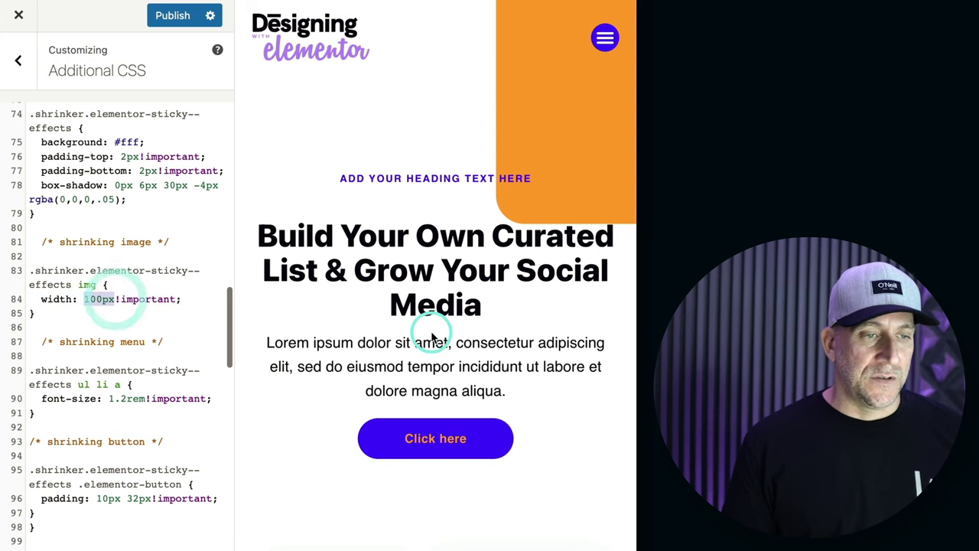
pyautogui.scroll(-10, 431, 332)
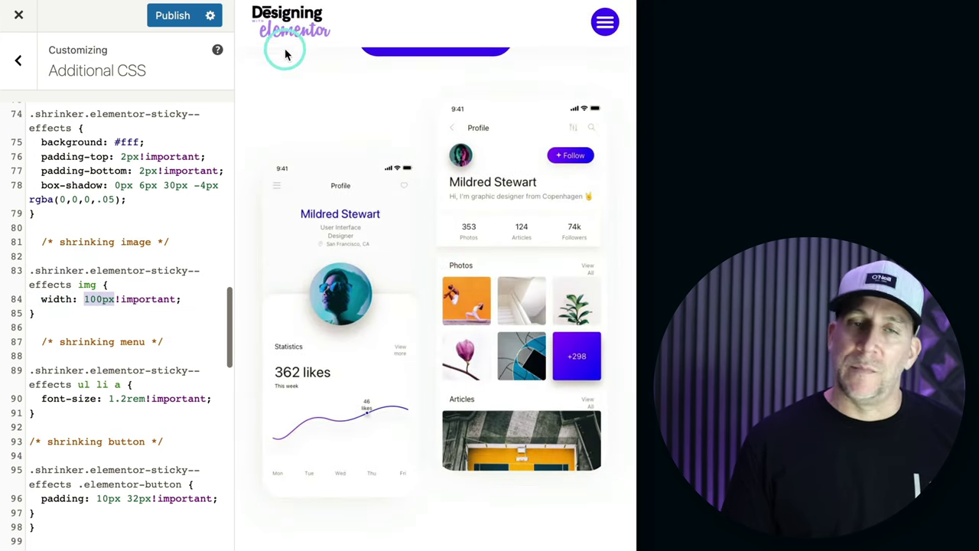
pyautogui.click(165, 342)
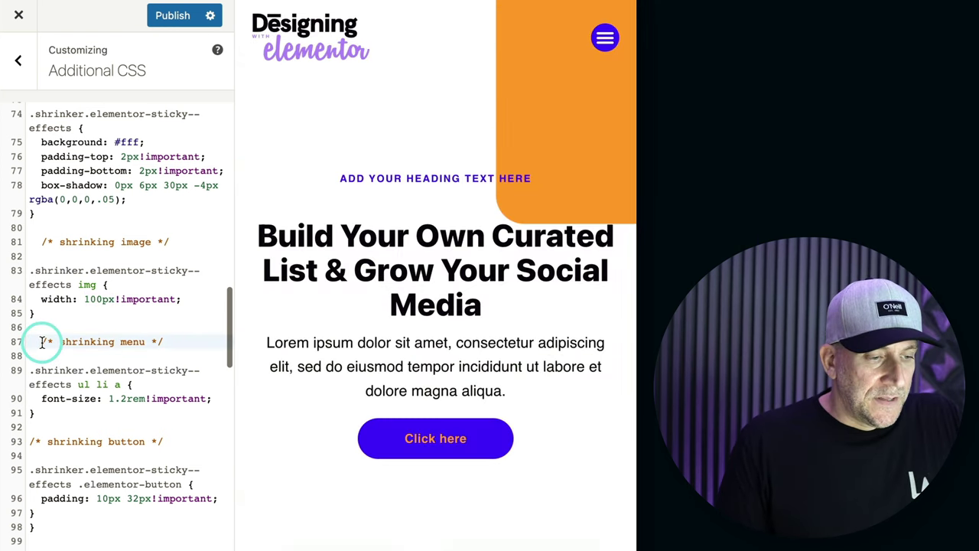
pyautogui.moveTo(42, 341); pyautogui.dragTo(66, 399)
pyautogui.scroll(3, 80, 405)
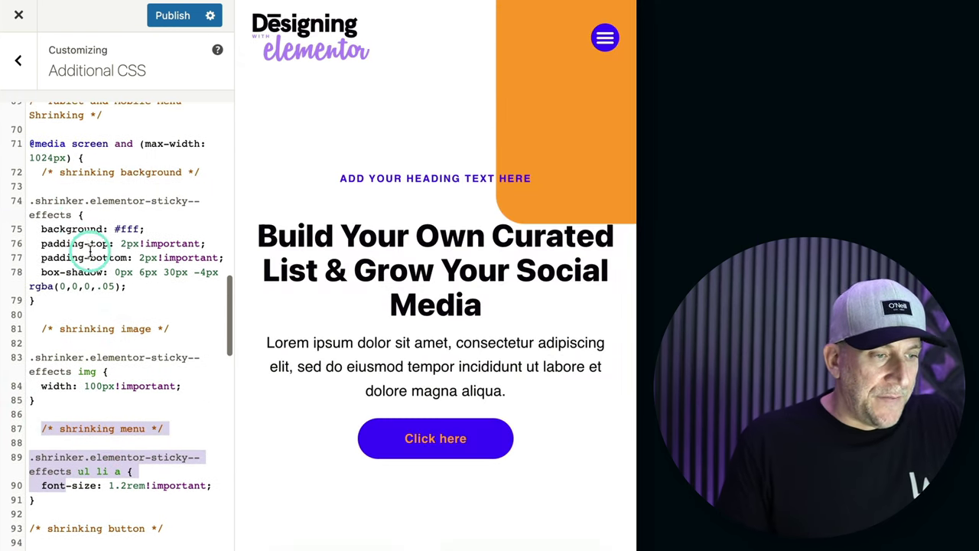
pyautogui.moveTo(40, 176); pyautogui.dragTo(60, 298)
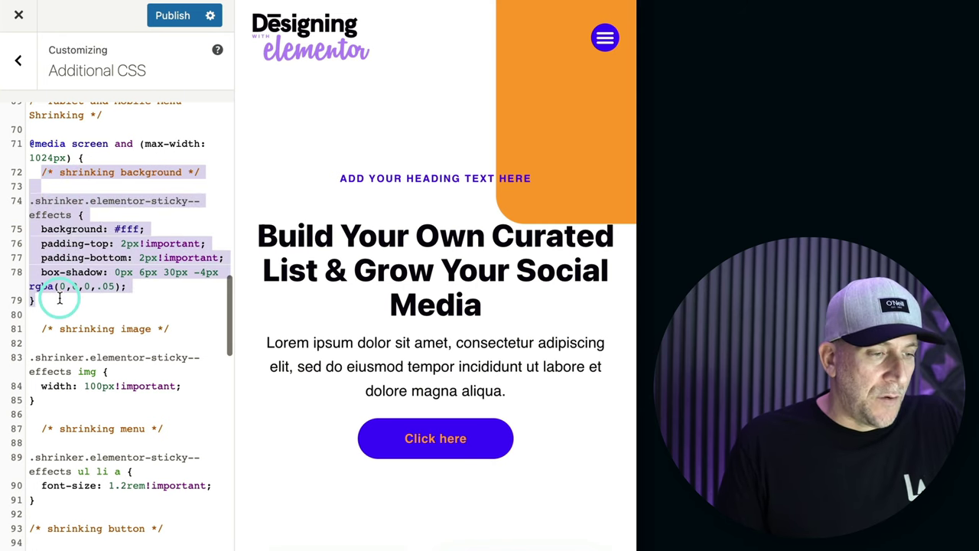
pyautogui.click(111, 242)
pyautogui.moveTo(31, 222); pyautogui.dragTo(124, 229)
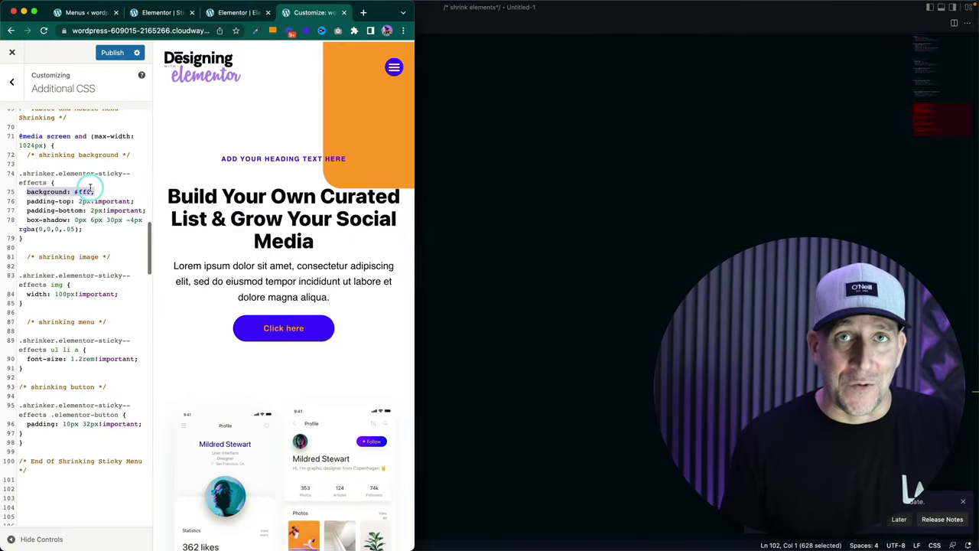
pyautogui.click(100, 190)
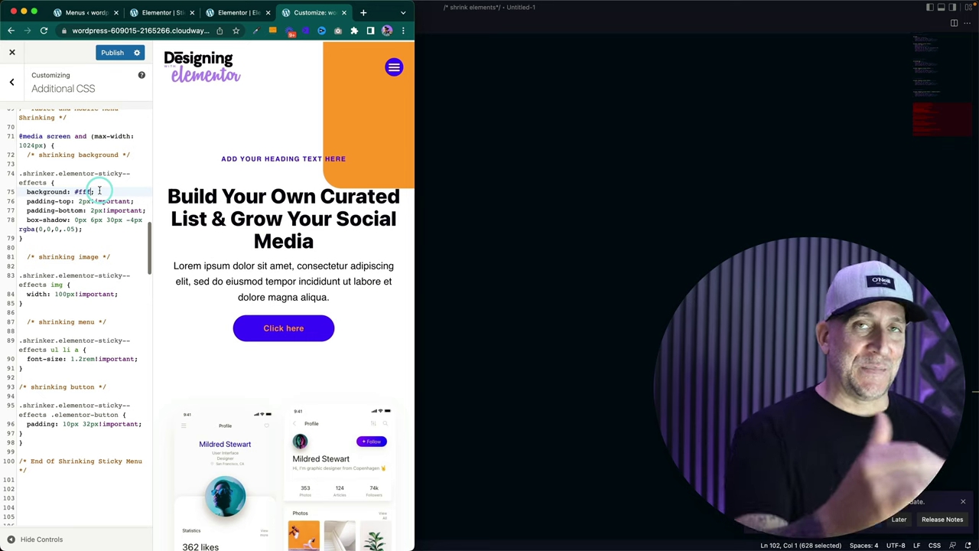